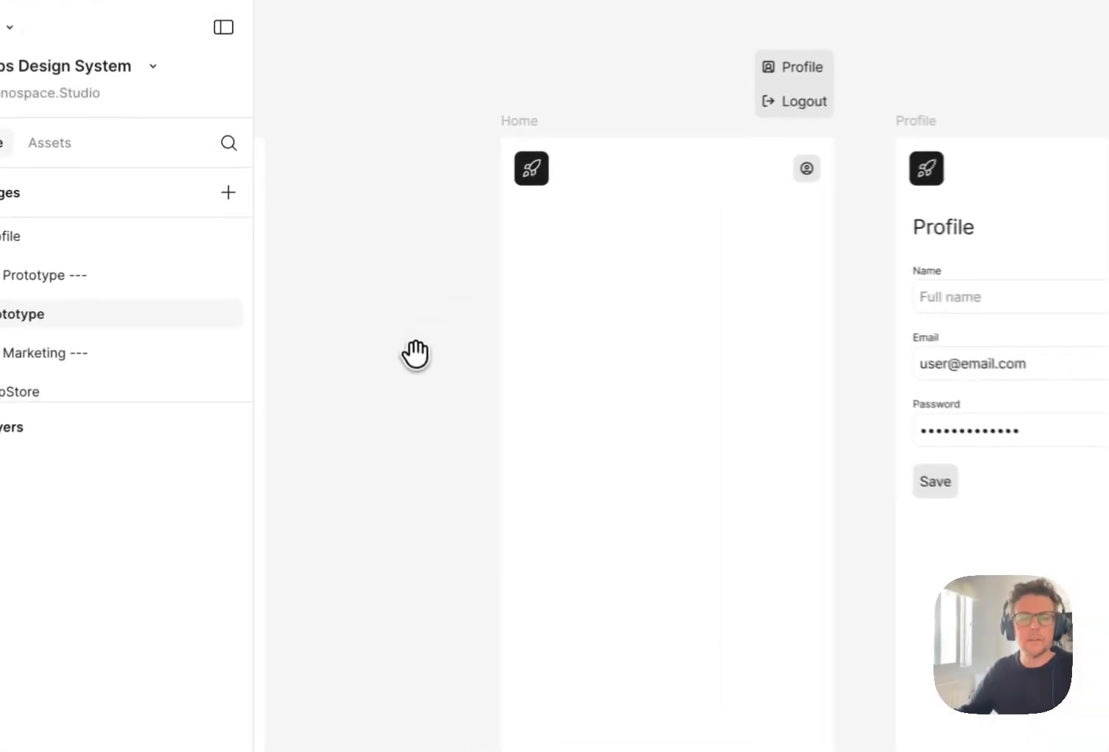
- Add a page named Card directly below the --- Components --- divider in the page list
{"action": "left_click_drag", "start_coordinate": [311, 285], "coordinate": [355, 298]}
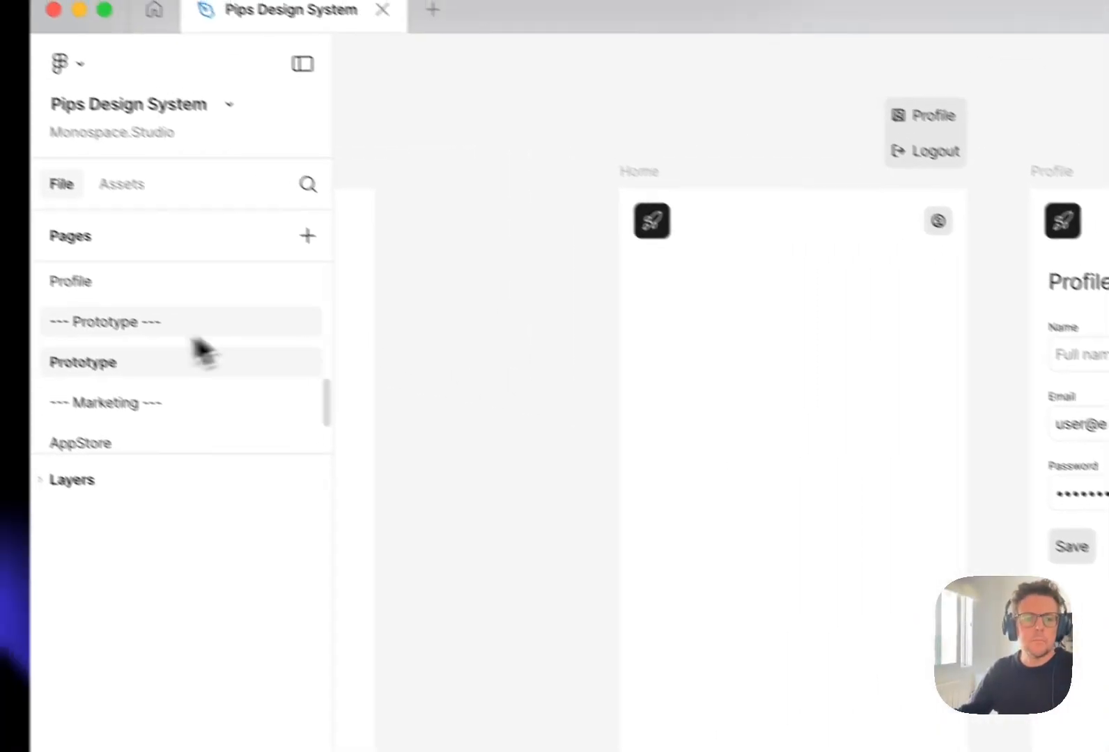
{"action": "scroll", "coordinate": [56, 310], "scroll_direction": "up", "scroll_amount": 5}
{"action": "scroll", "coordinate": [203, 358], "scroll_direction": "up", "scroll_amount": 6}
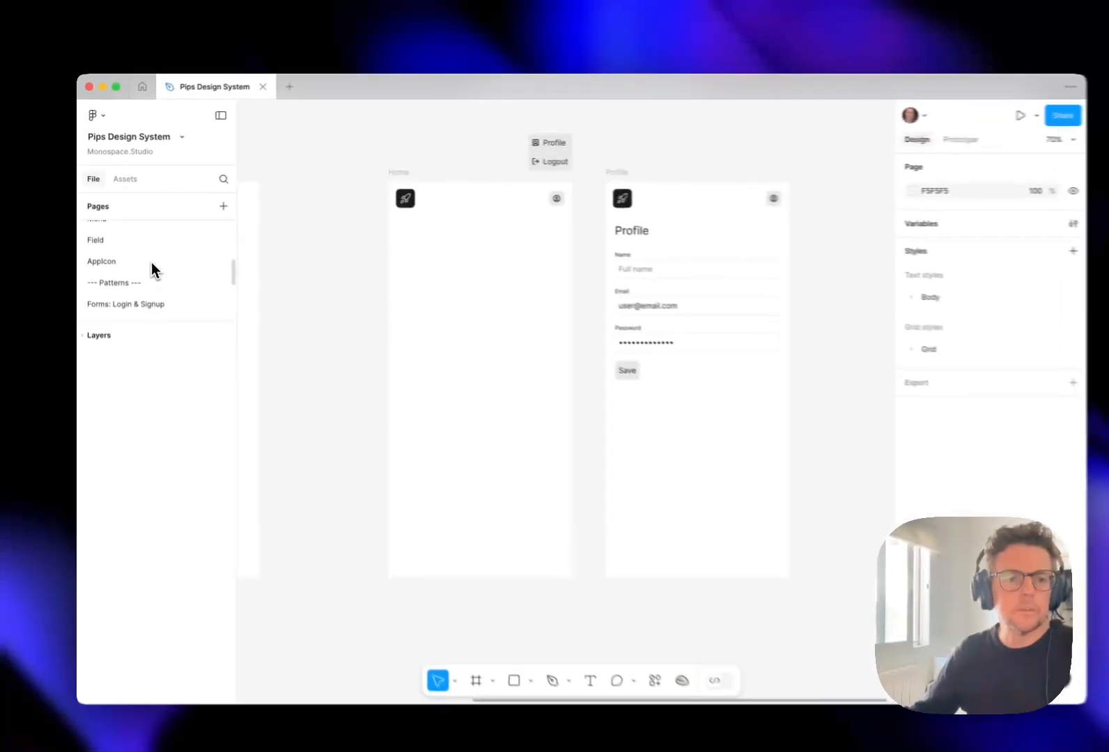
{"action": "scroll", "coordinate": [157, 271], "scroll_direction": "up", "scroll_amount": 3}
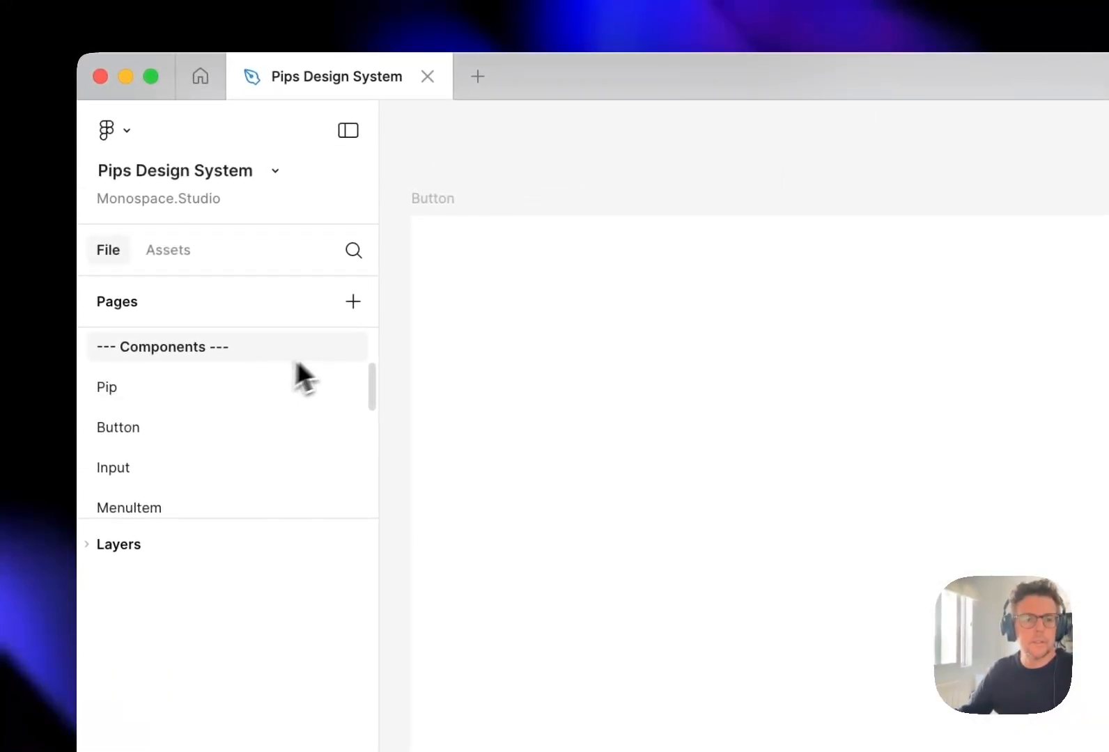
{"action": "left_click", "coordinate": [241, 221]}
{"action": "key", "text": "BackSpace"}
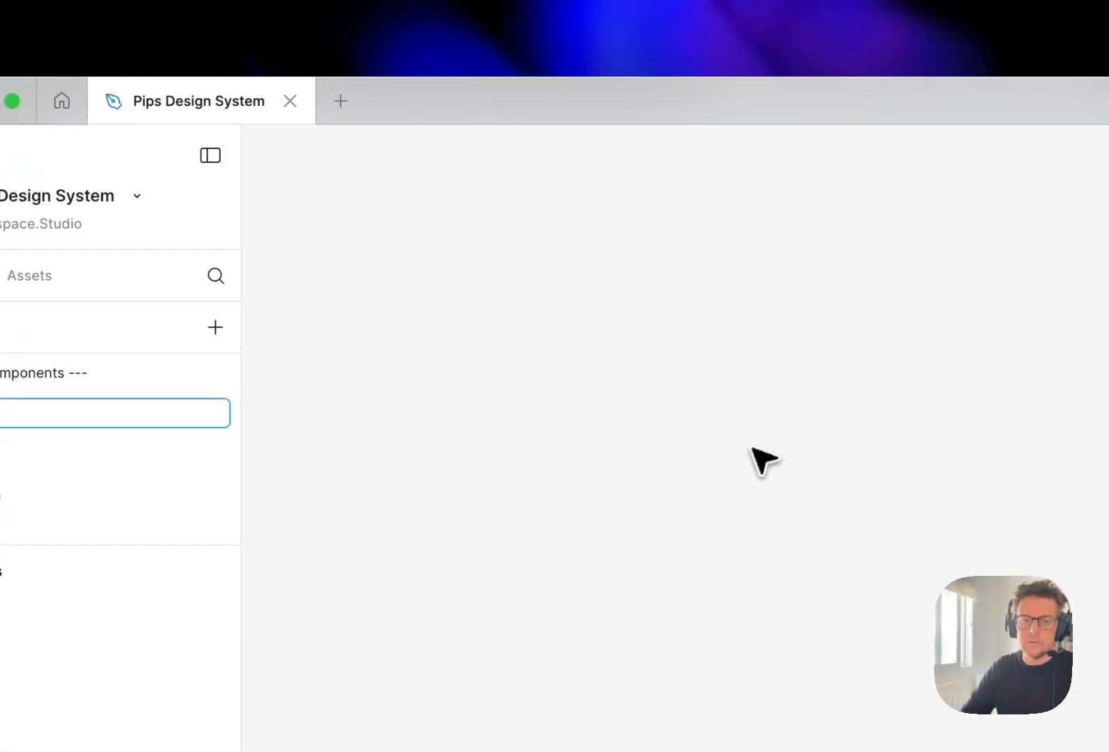
{"action": "key", "text": "Return"}
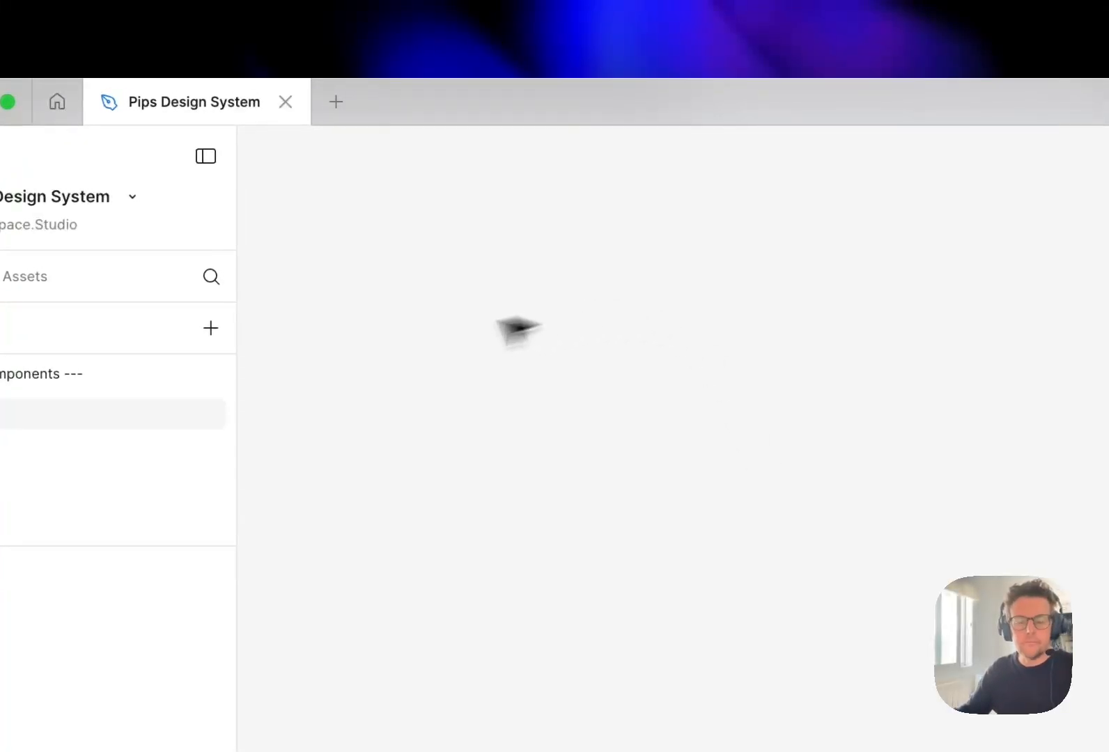
- Create a 1440 × 1024 Desktop preset frame on the page and rename it Card
{"action": "key", "text": "f"}
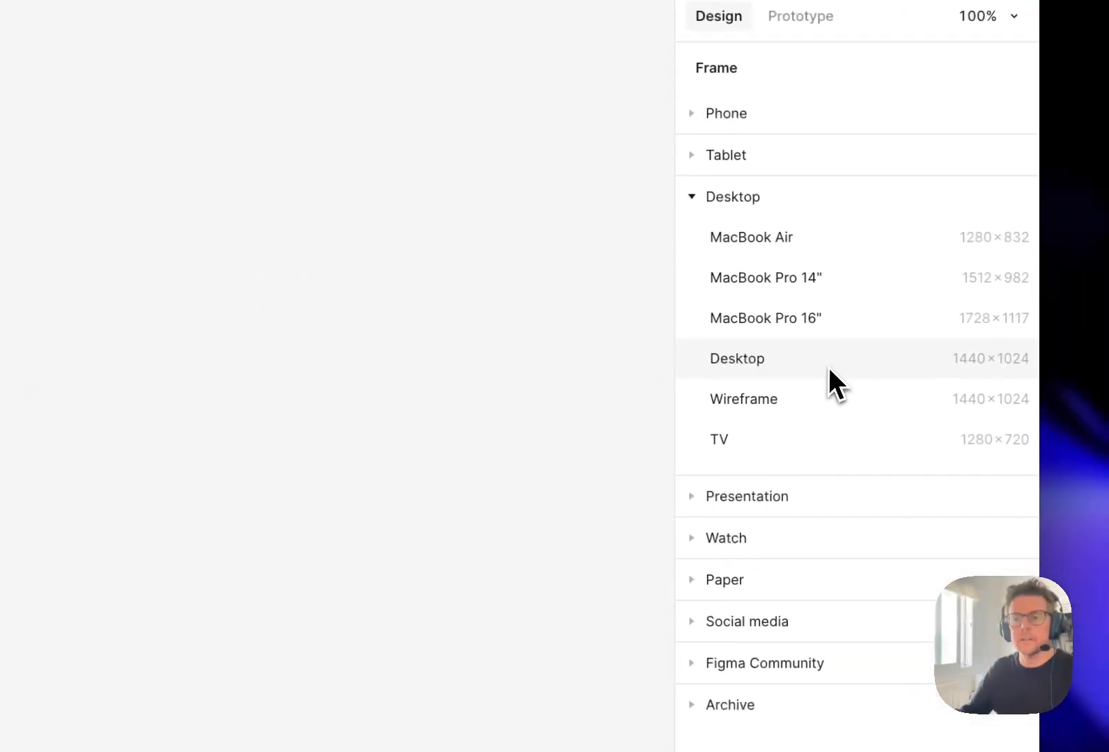
{"action": "left_click", "coordinate": [828, 364]}
{"action": "key", "text": "super+r"}
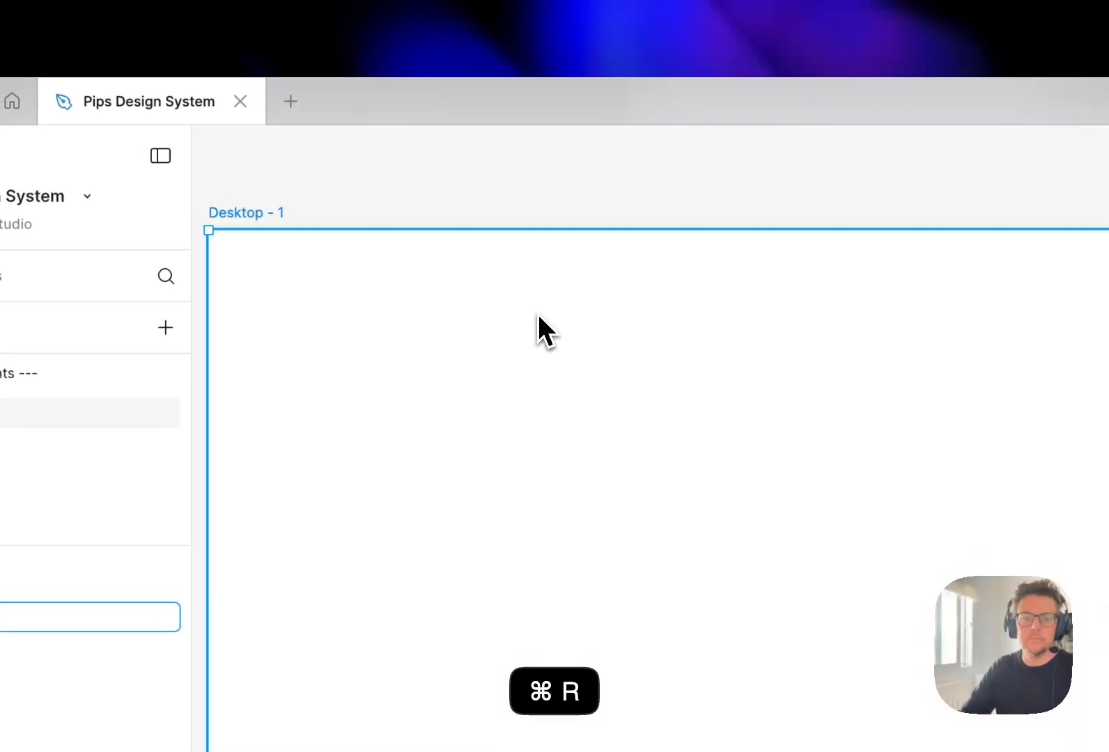
{"action": "type", "text": "Card"}
{"action": "key", "text": "Return"}
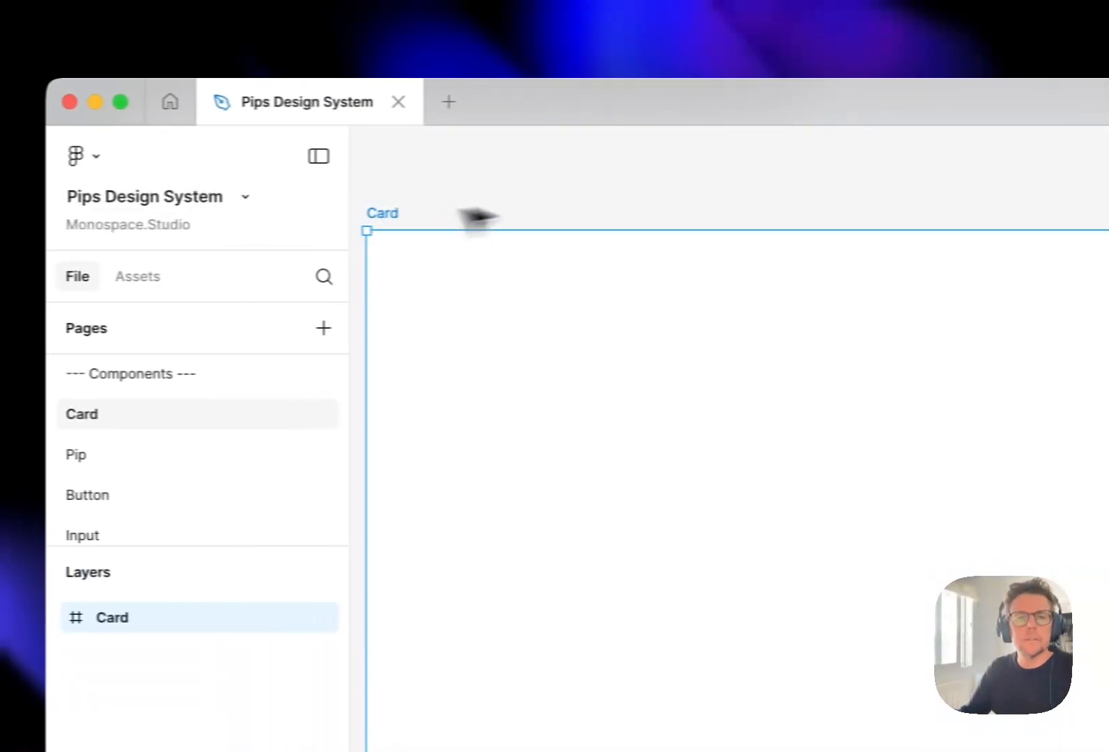
{"action": "left_click", "coordinate": [456, 194]}
{"action": "left_click_drag", "start_coordinate": [466, 191], "coordinate": [548, 195]}
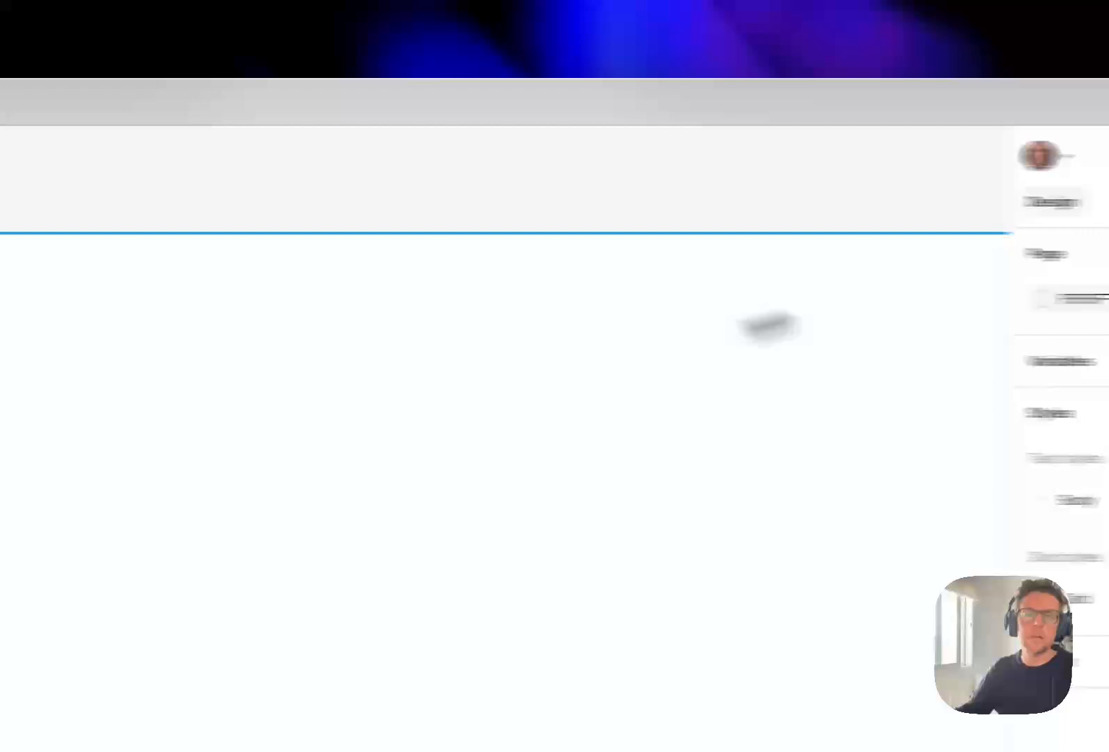
{"action": "left_click_drag", "start_coordinate": [508, 359], "coordinate": [496, 367]}
{"action": "left_click", "coordinate": [399, 209]}
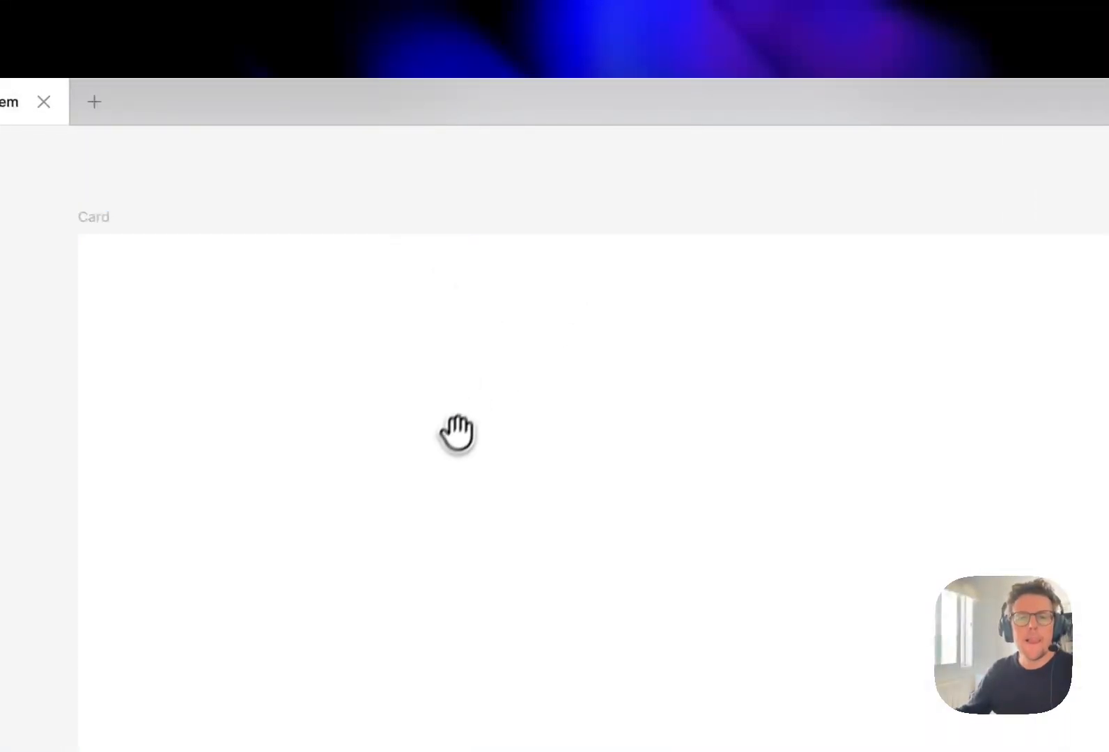
{"action": "left_click_drag", "start_coordinate": [436, 480], "coordinate": [427, 473]}
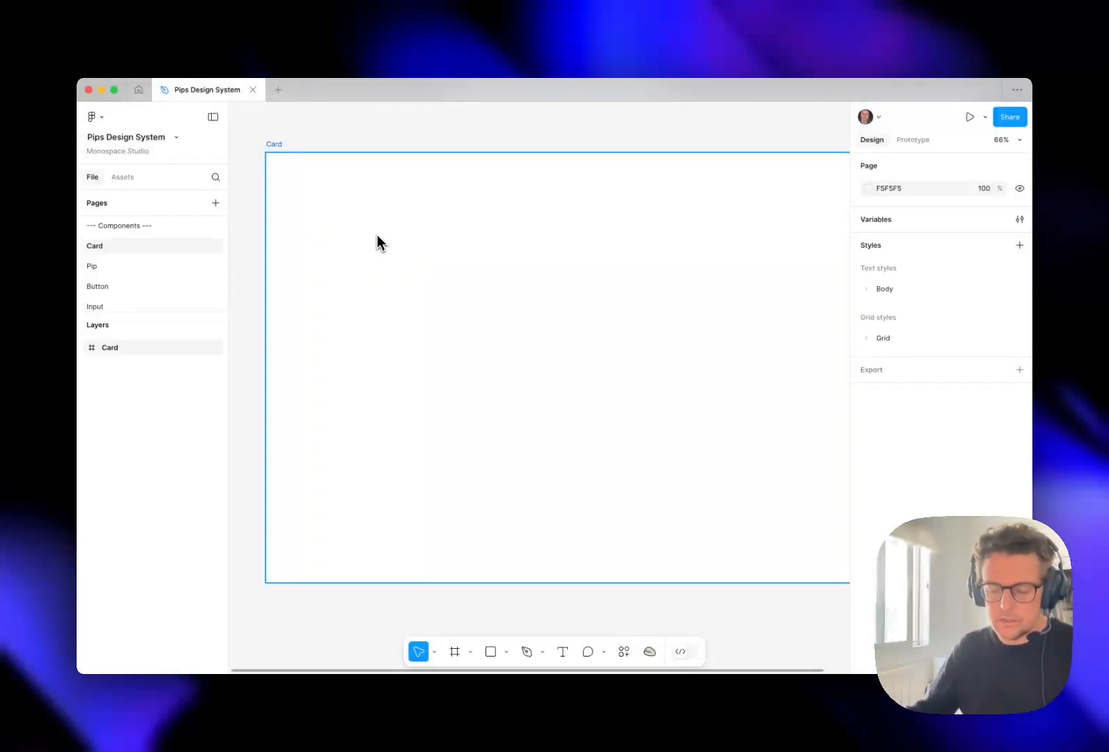
- Draw a nested frame about 237 × 201 inside the upper-left area of the Card frame
{"action": "key", "text": "f"}
{"action": "left_click_drag", "start_coordinate": [385, 254], "coordinate": [482, 337]}
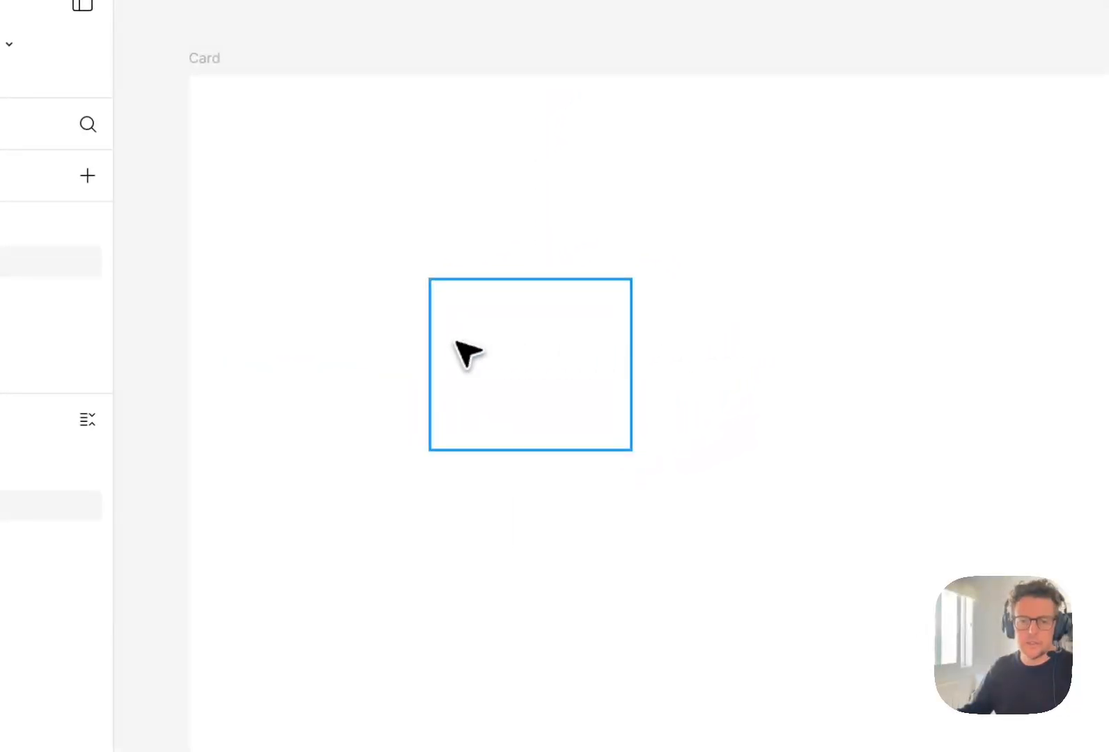
{"action": "left_click", "coordinate": [722, 343]}
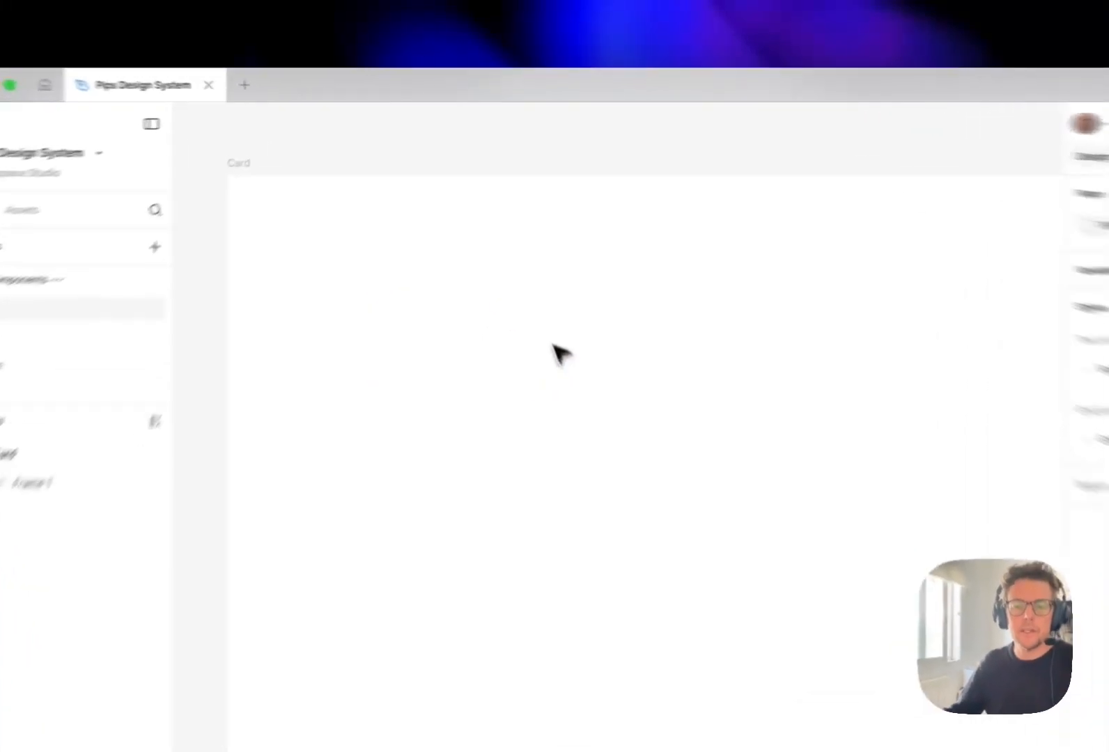
- Insert an instance of the Pip component from the components created in this file
{"action": "left_click", "coordinate": [120, 191]}
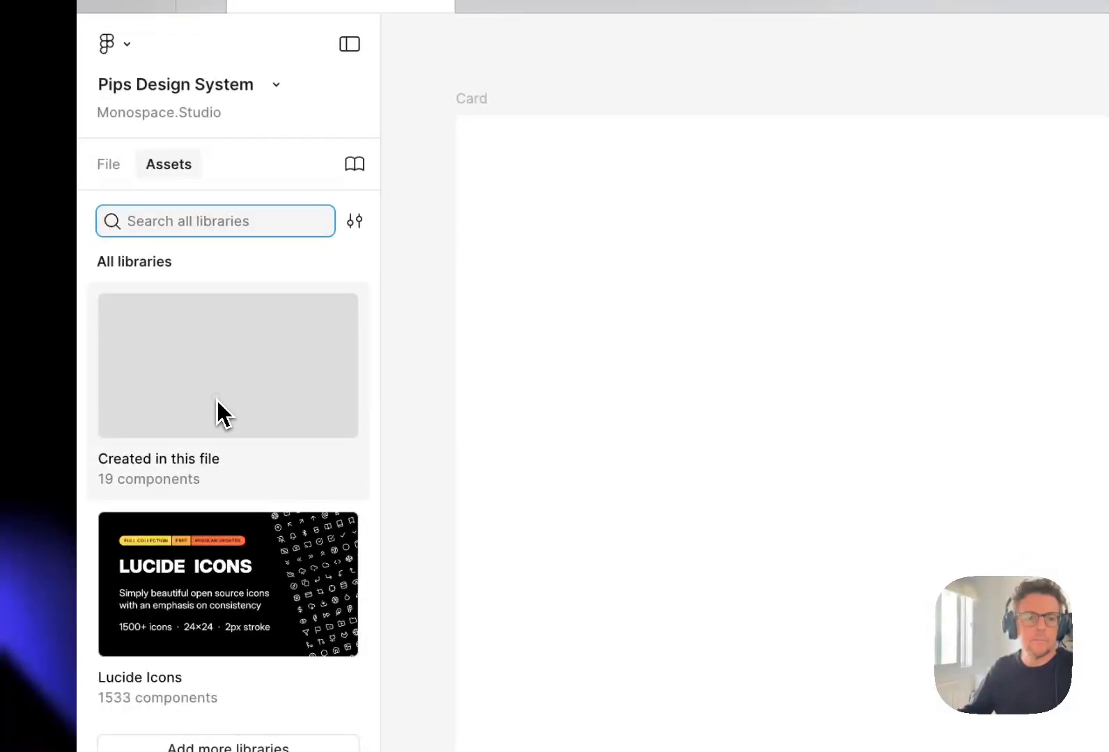
{"action": "left_click", "coordinate": [216, 401]}
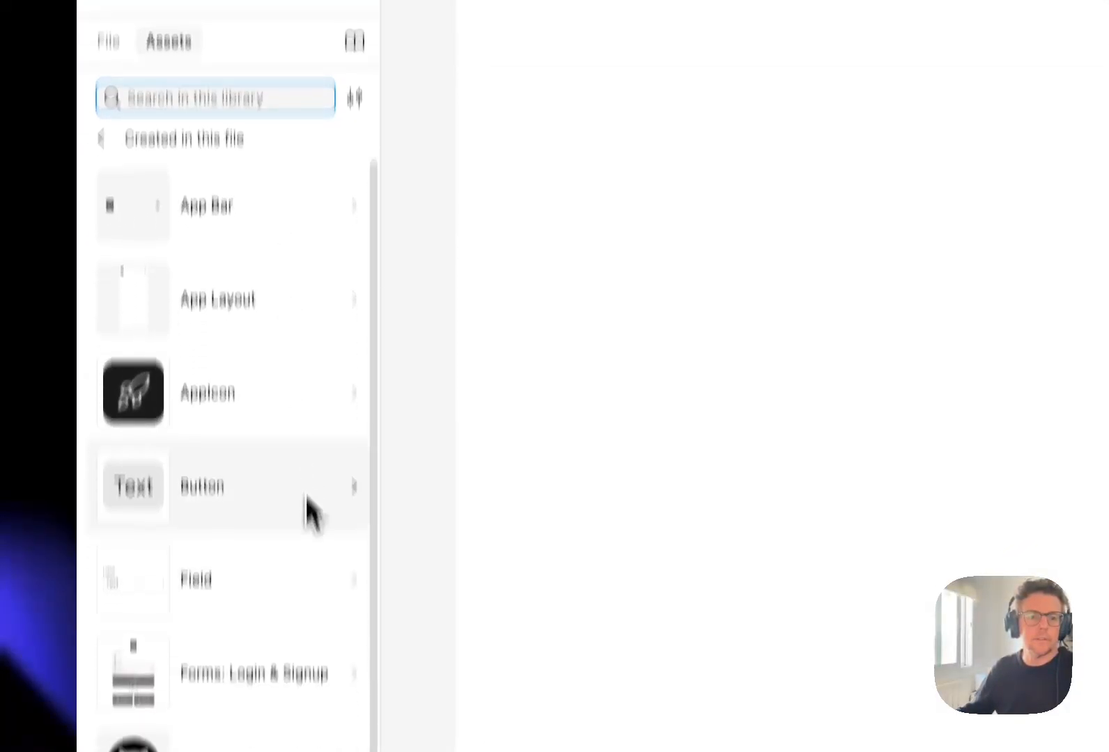
{"action": "scroll", "coordinate": [298, 602], "scroll_direction": "down", "scroll_amount": 2}
{"action": "scroll", "coordinate": [268, 529], "scroll_direction": "down", "scroll_amount": 2}
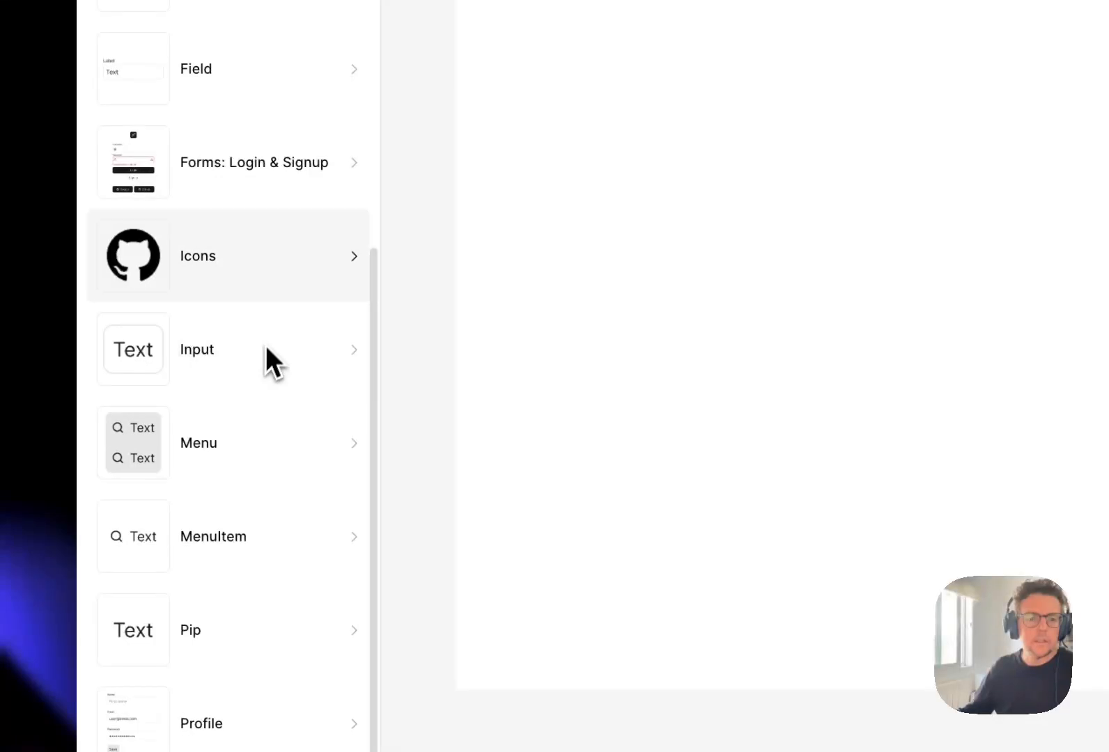
{"action": "left_click", "coordinate": [256, 626]}
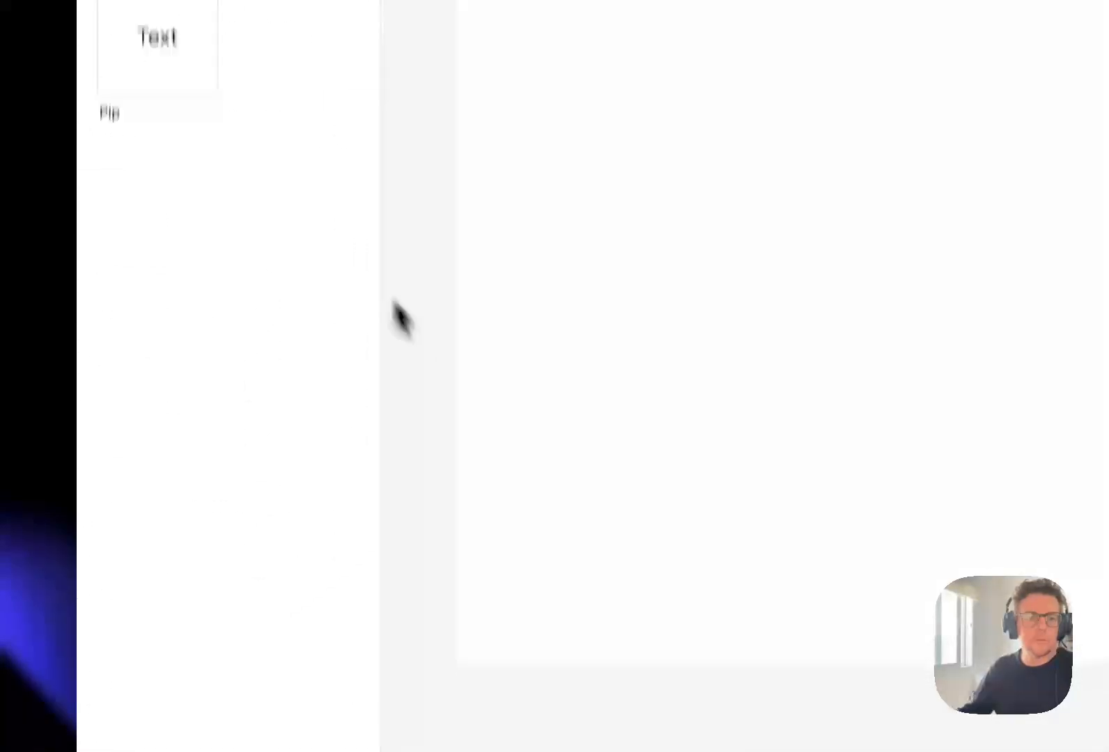
{"action": "left_click", "coordinate": [167, 49]}
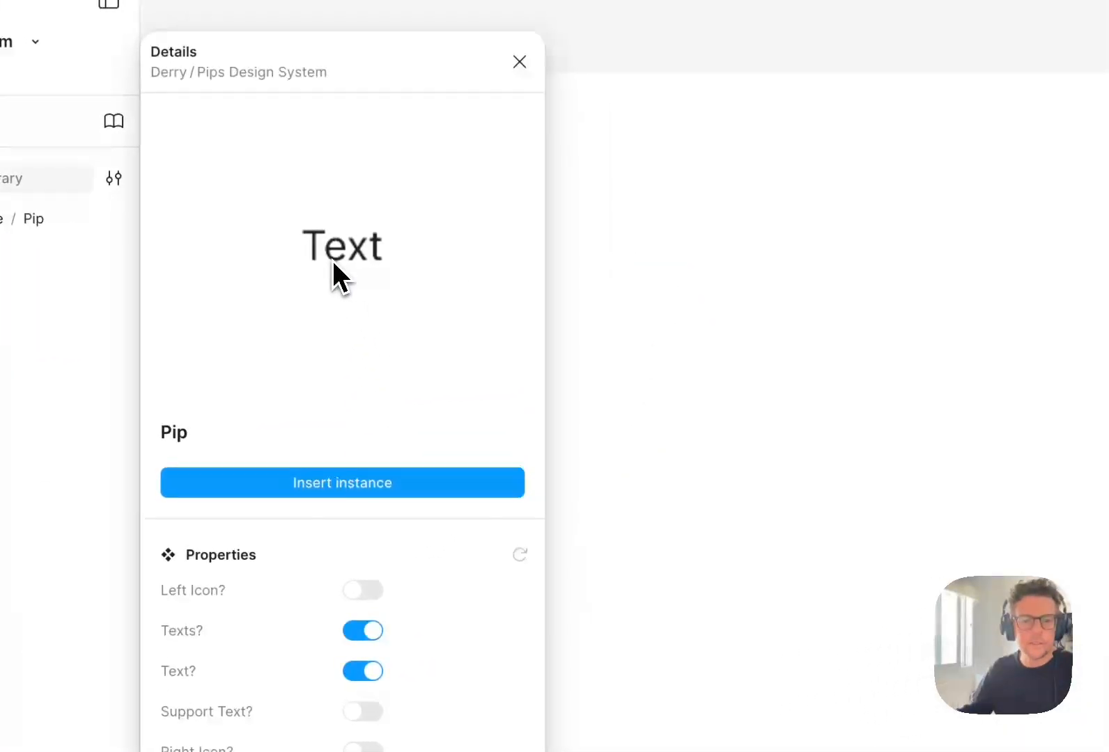
{"action": "left_click", "coordinate": [359, 483]}
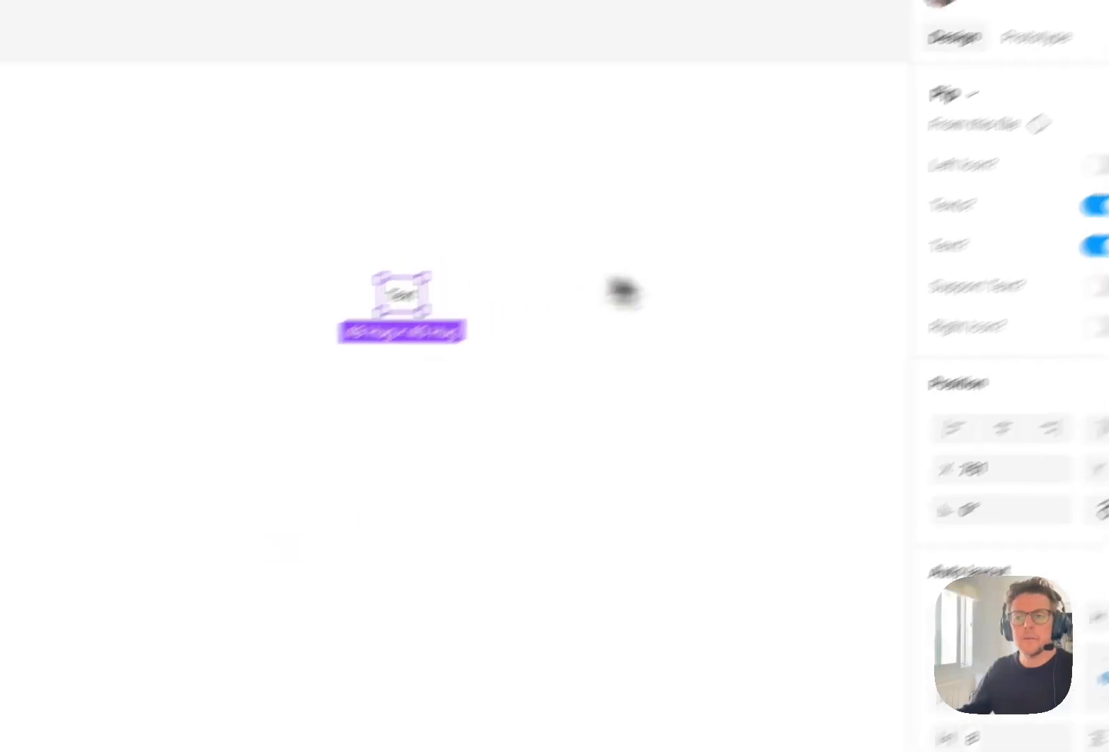
- Enable the Left Icon? and Right Icon? properties on the Pip instance
{"action": "left_click", "coordinate": [862, 293]}
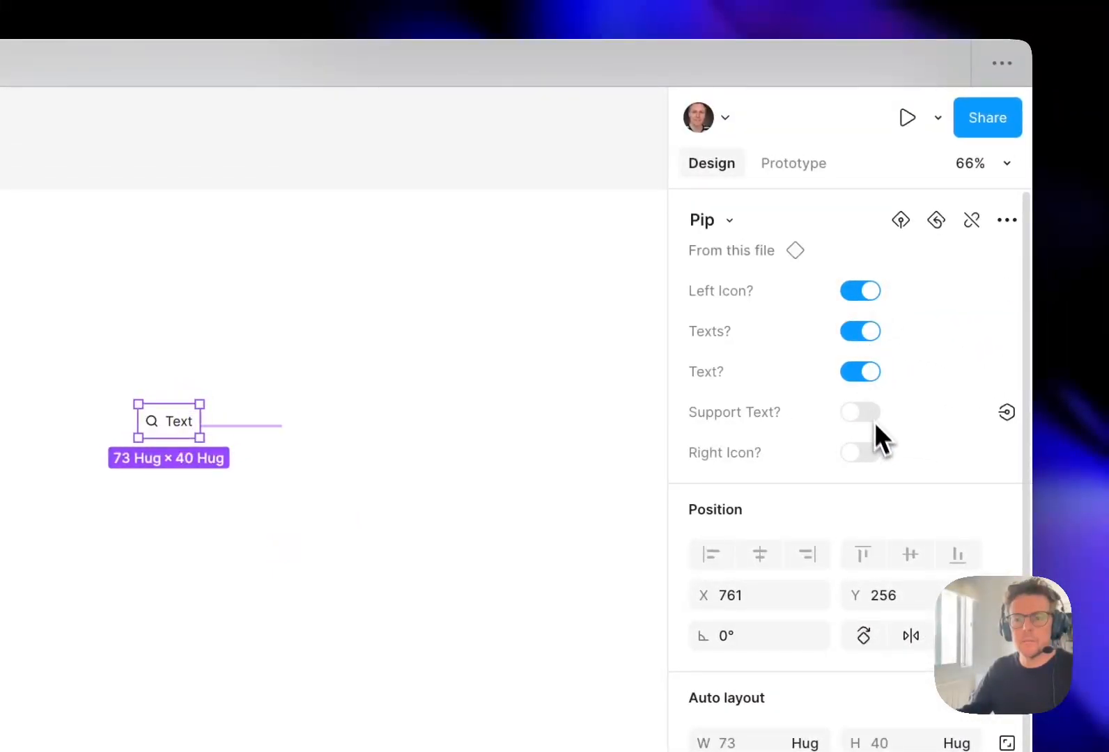
{"action": "left_click", "coordinate": [861, 454]}
{"action": "left_click", "coordinate": [365, 418]}
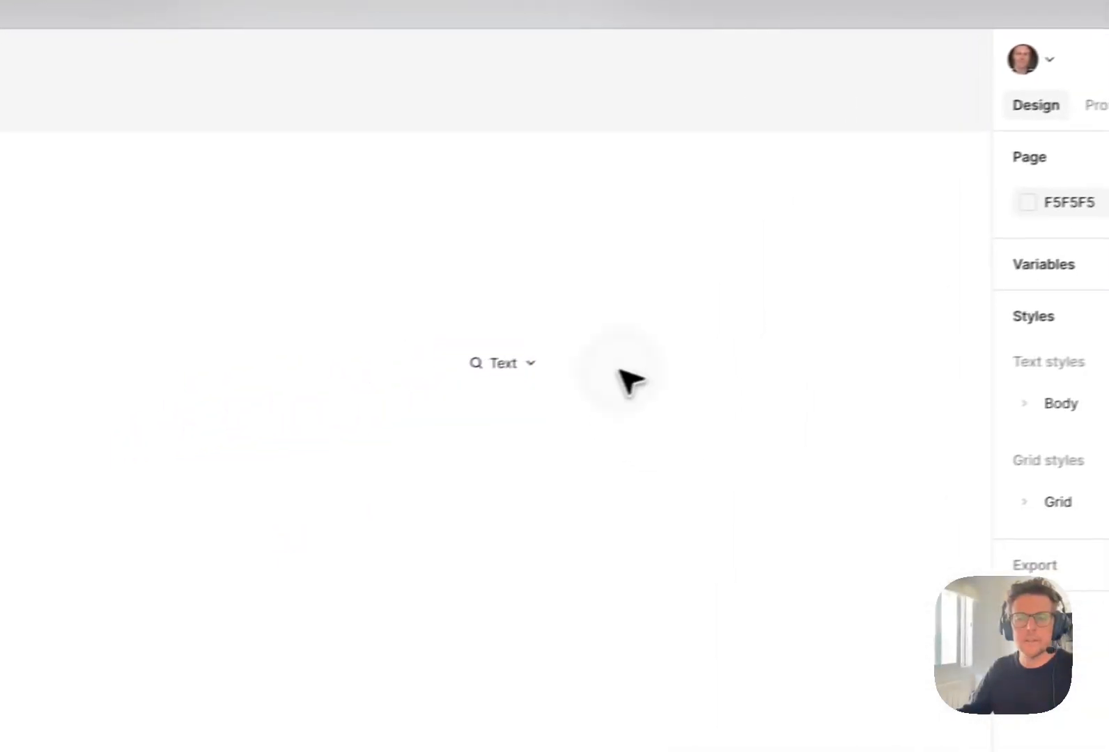
{"action": "left_click", "coordinate": [245, 409]}
{"action": "left_click_drag", "start_coordinate": [294, 413], "coordinate": [351, 412]}
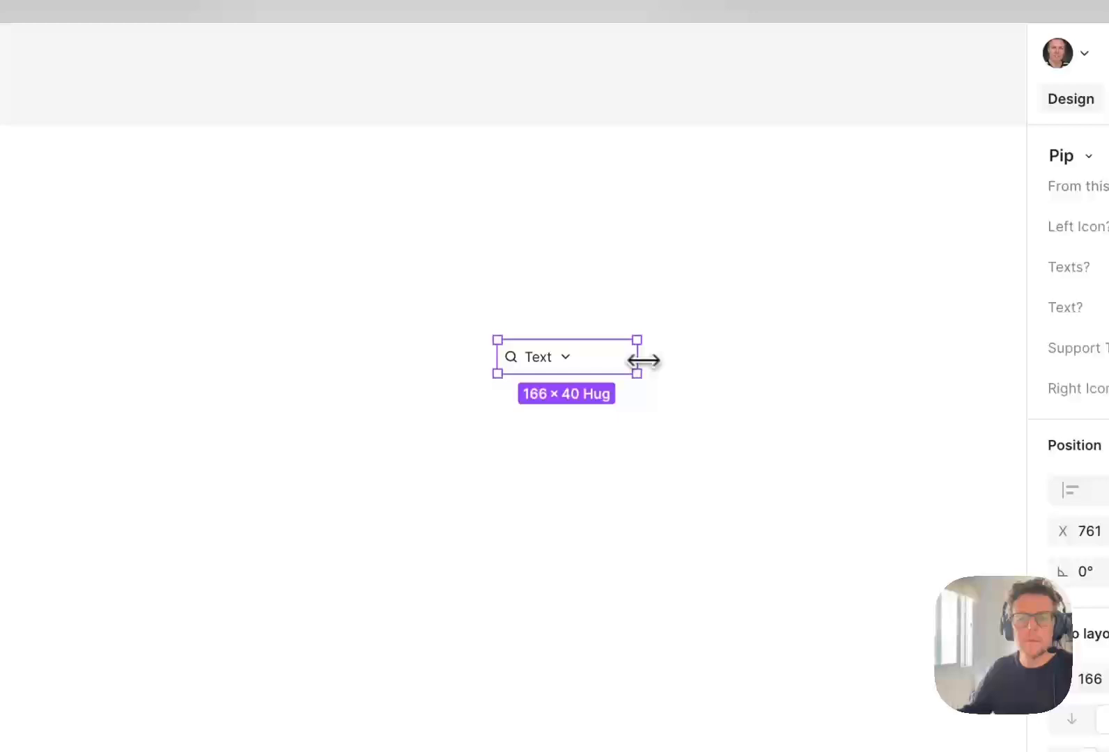
{"action": "key", "text": "super+z"}
{"action": "key", "text": "super+z"}
{"action": "key", "text": "super+z"}
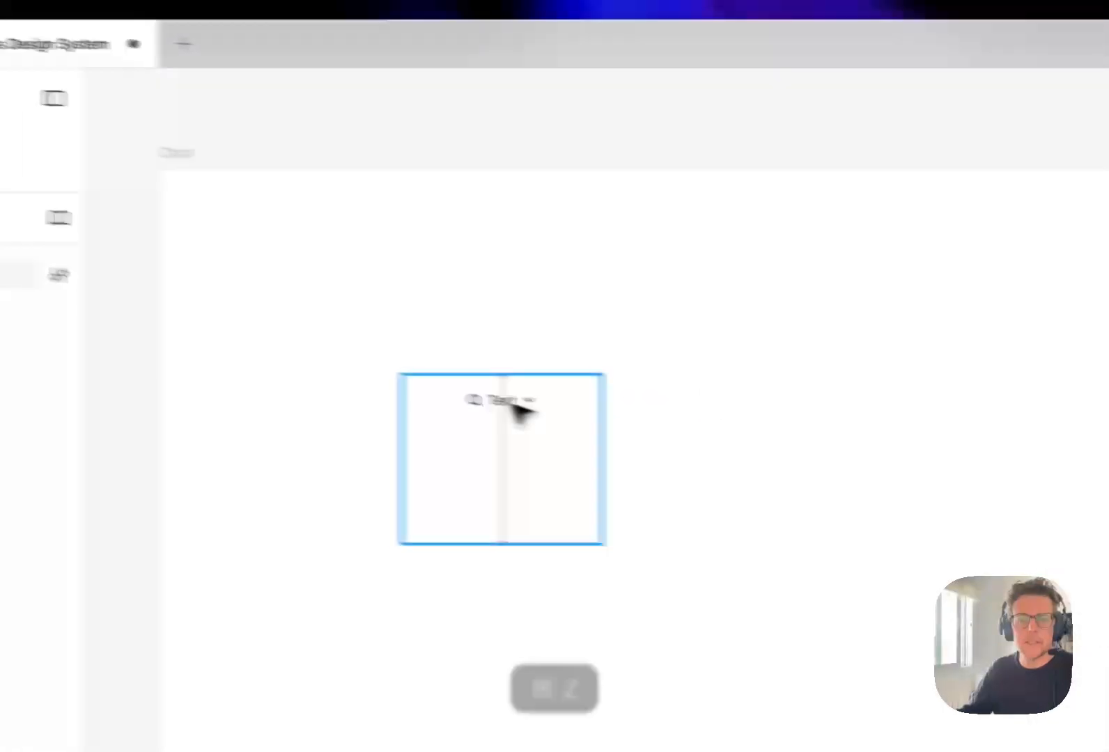
- Place the Pip instance in the top-left corner of the nested frame and rename that frame <Card>
{"action": "left_click_drag", "start_coordinate": [513, 404], "coordinate": [591, 423]}
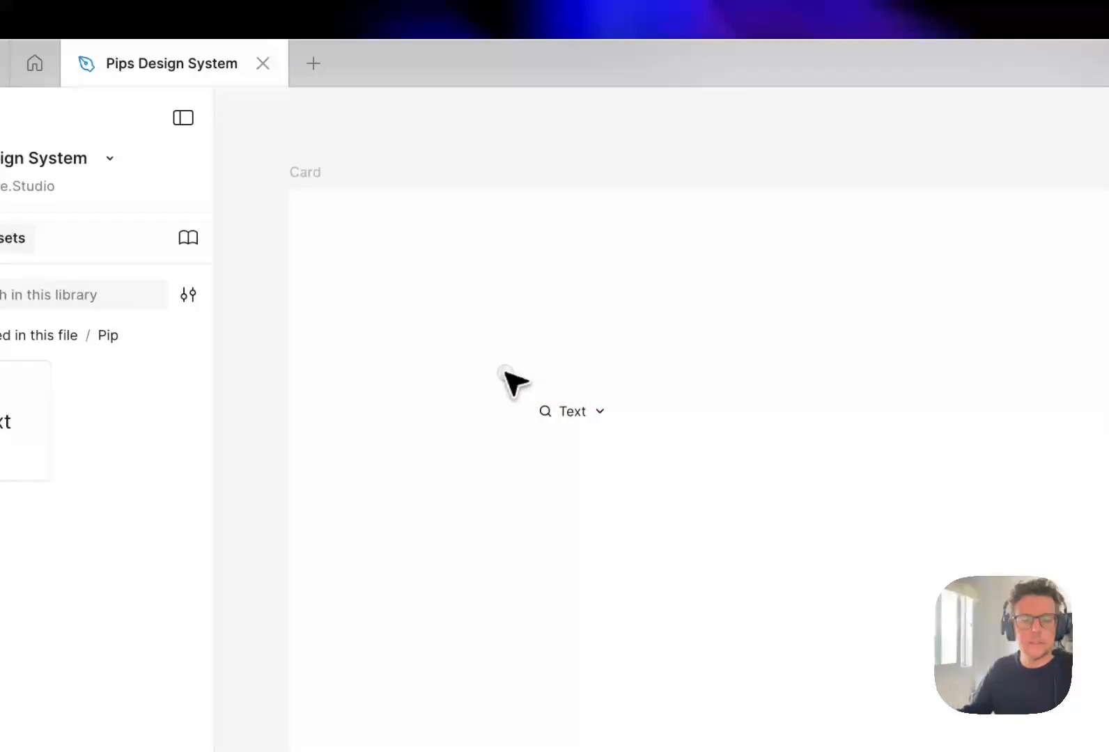
{"action": "left_click", "coordinate": [99, 176]}
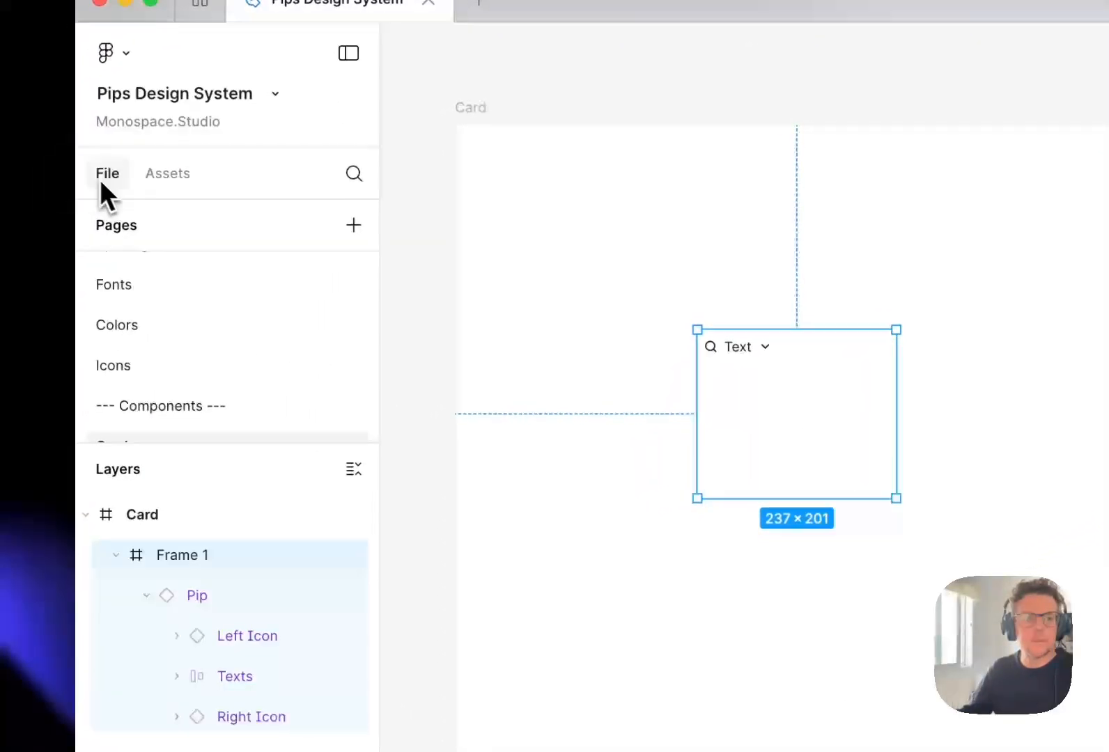
{"action": "double_click", "coordinate": [182, 556]}
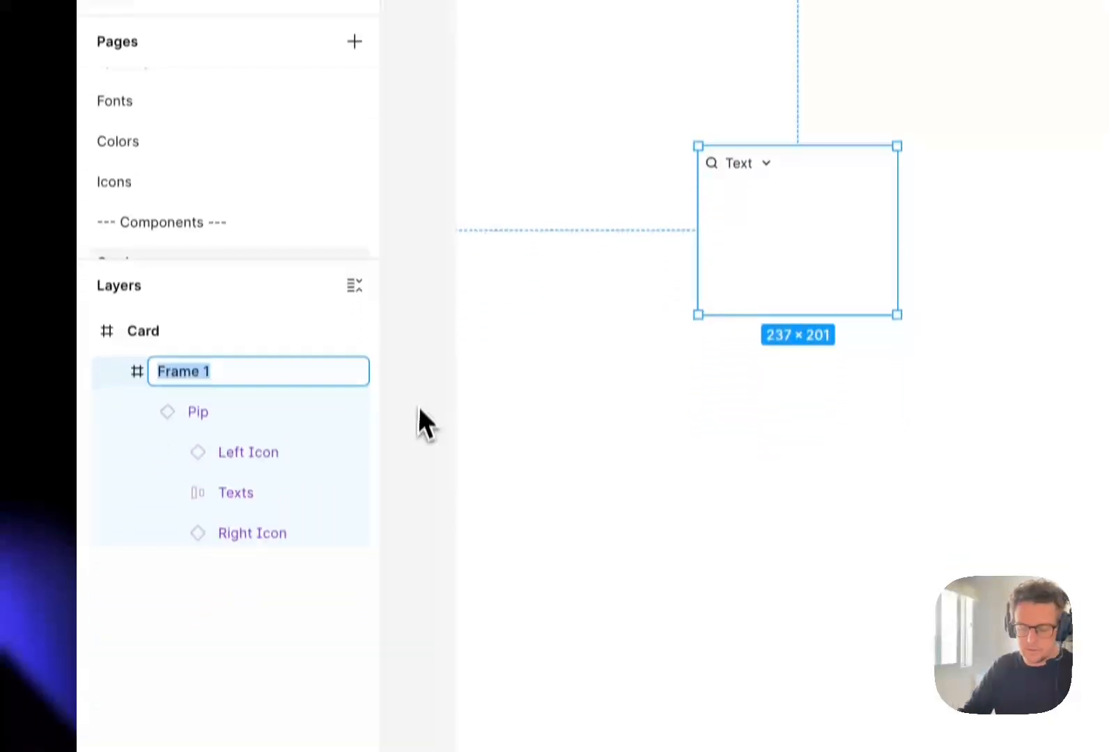
{"action": "type", "text": "<Card>"}
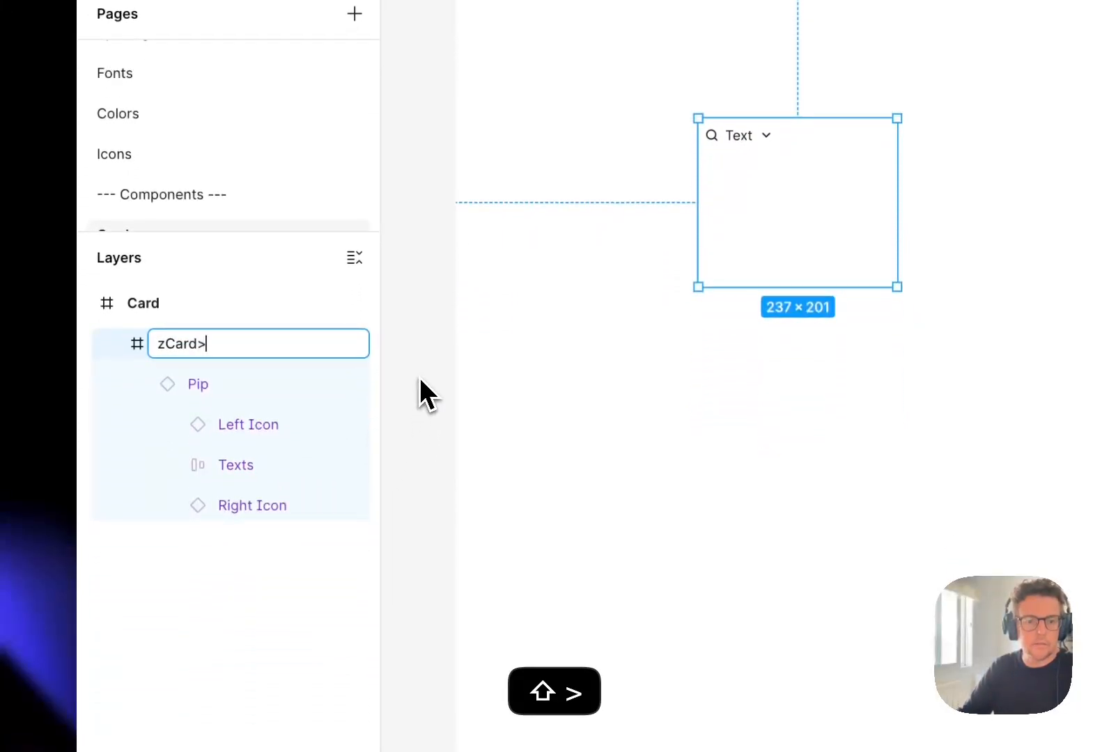
{"action": "key", "text": "super+Left"}
{"action": "key", "text": "Right"}
{"action": "key", "text": "BackSpace"}
{"action": "type", "text": "<"}
{"action": "key", "text": "Return"}
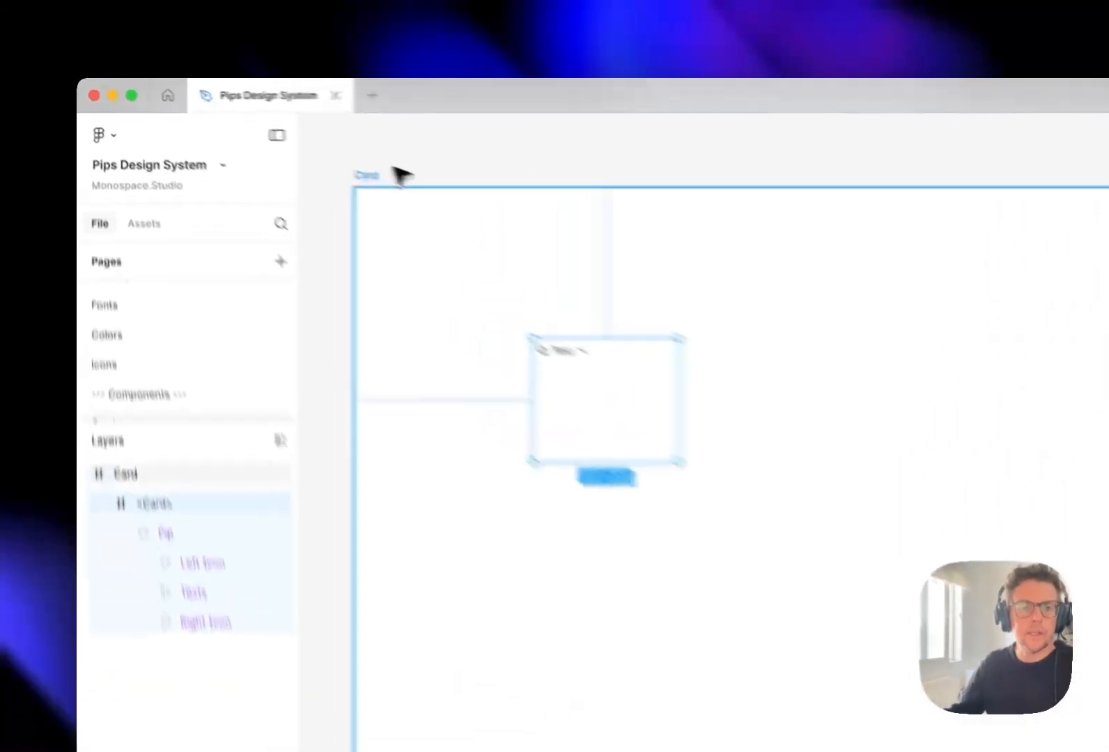
- Rename the outer 1440 × 1024 frame as _docs/Card
{"action": "left_click", "coordinate": [279, 145]}
{"action": "key", "text": "super+r"}
{"action": "key", "text": "Up"}
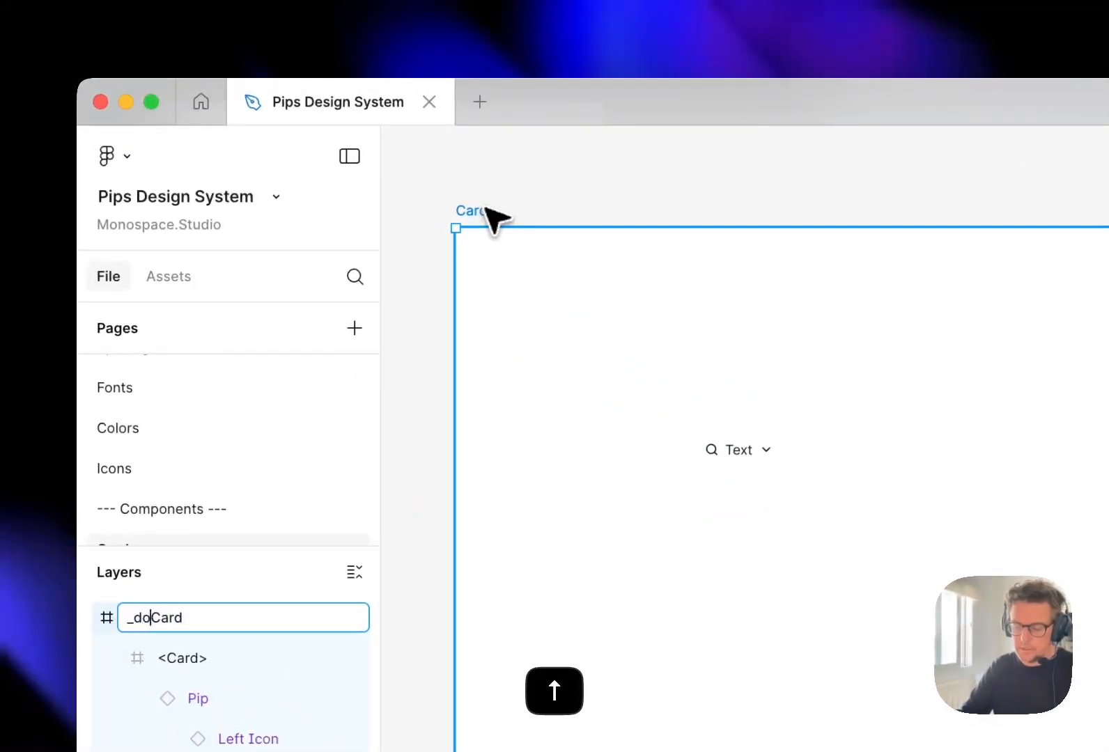
{"action": "type", "text": "_docs/"}
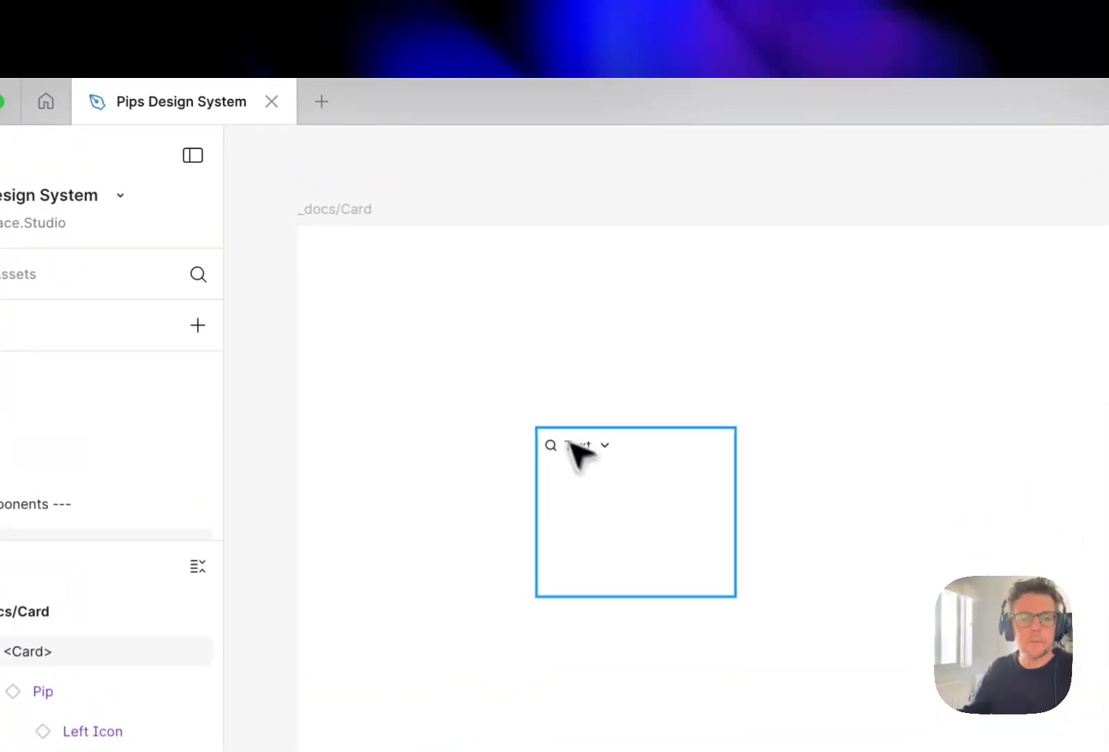
- Turn the nested <Card> frame into a component
{"action": "left_click", "coordinate": [404, 263]}
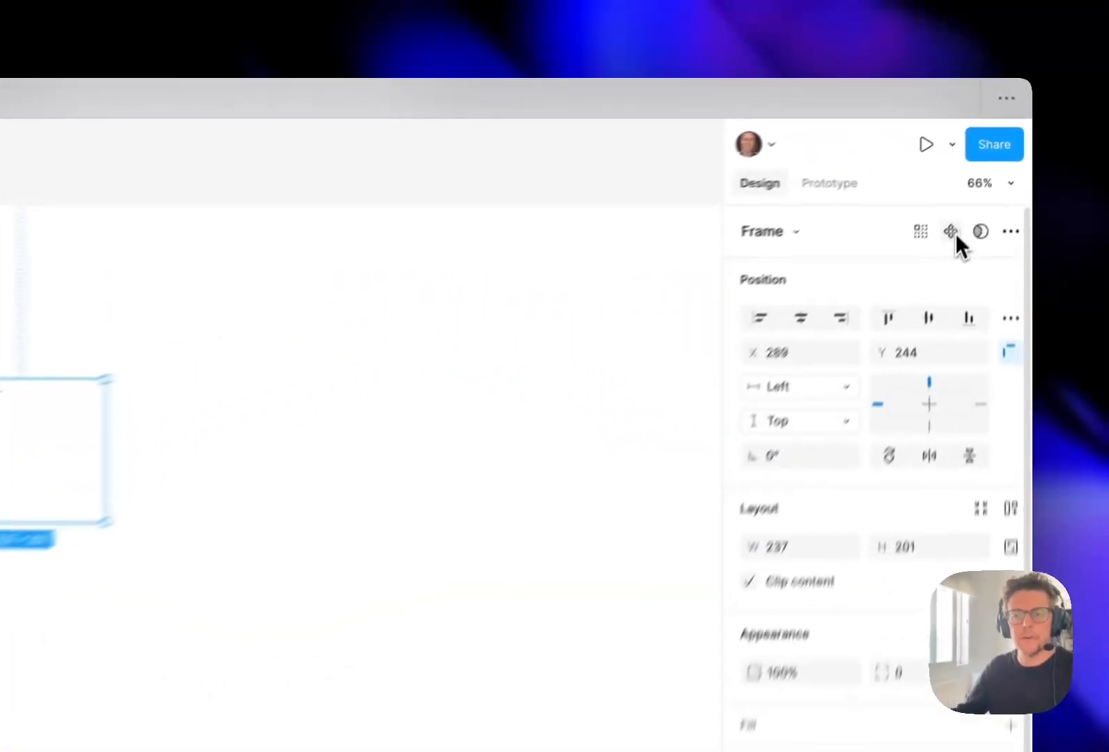
{"action": "left_click", "coordinate": [985, 169]}
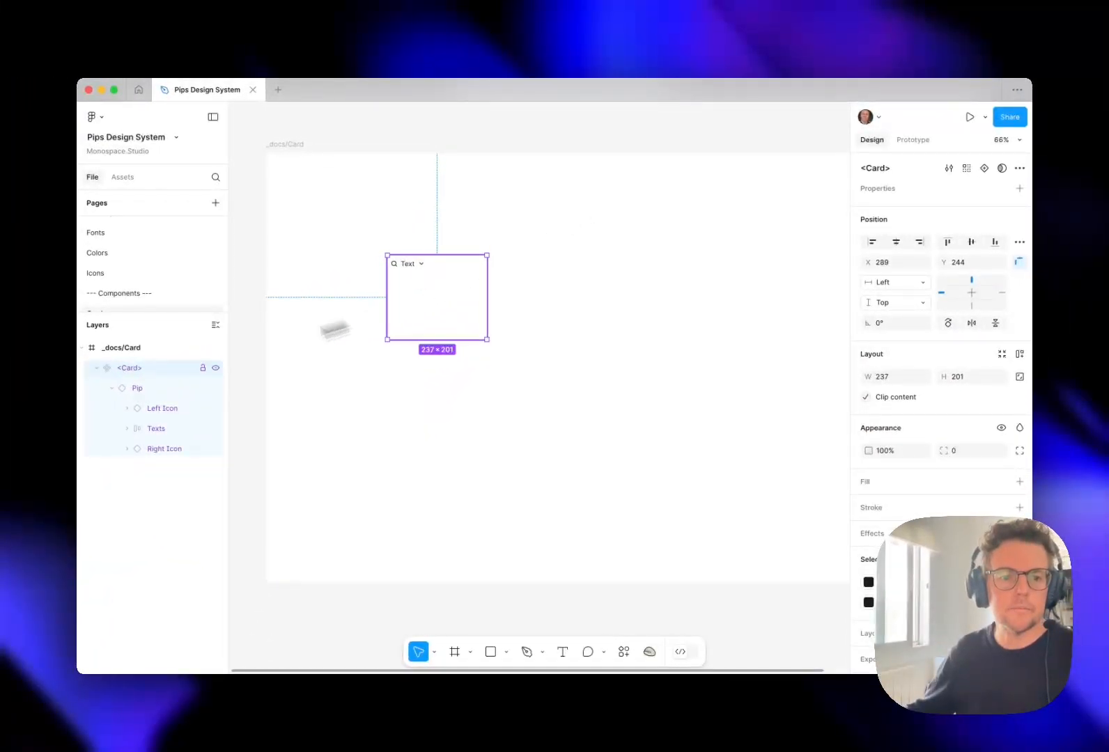
- Apply vertical auto layout to the <Card> component around its nested Pip instance
{"action": "left_click", "coordinate": [120, 388]}
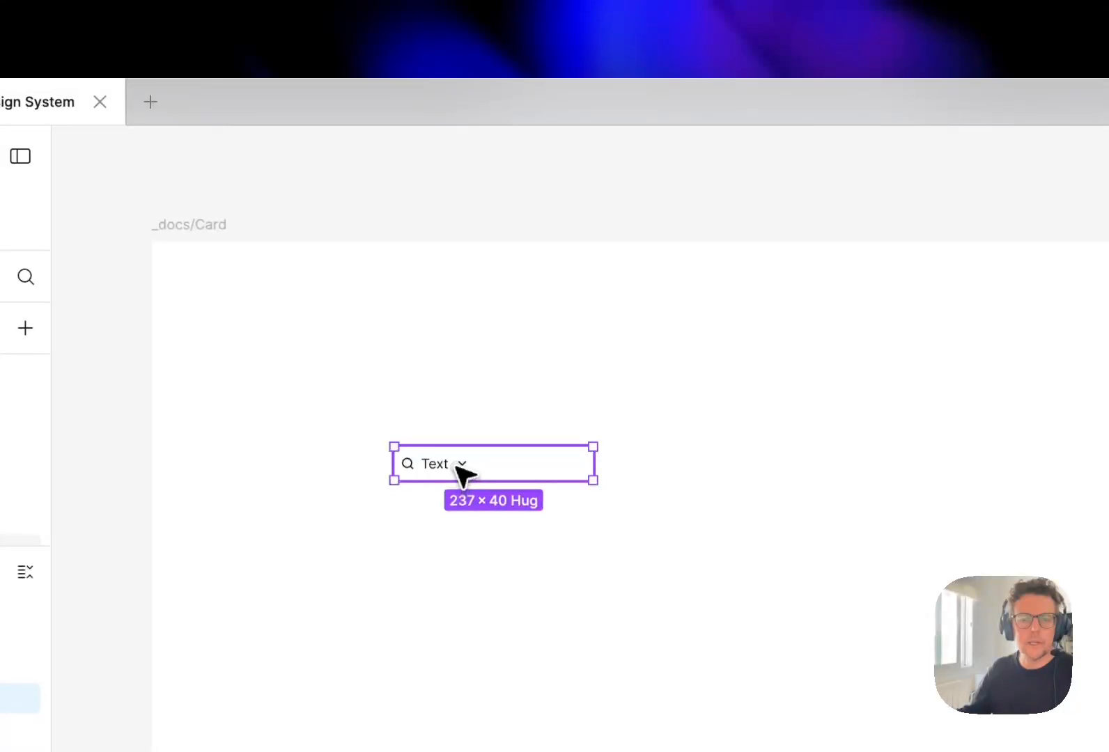
{"action": "left_click", "coordinate": [420, 411]}
{"action": "left_click", "coordinate": [445, 473]}
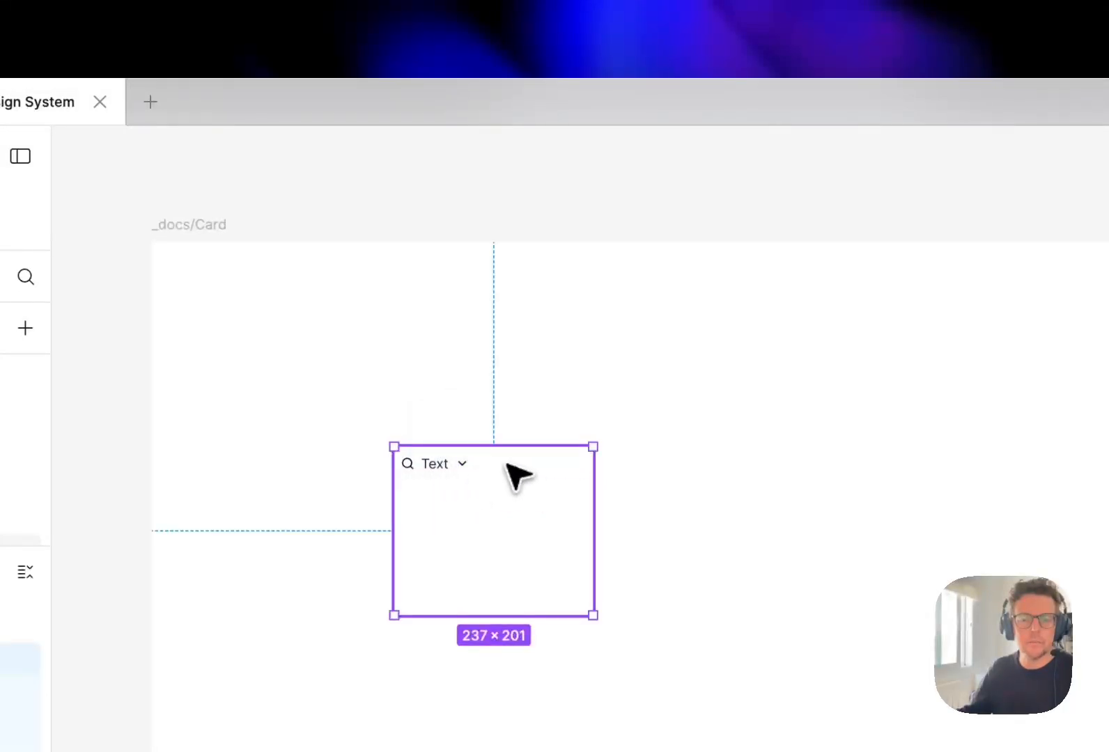
{"action": "double_click", "coordinate": [444, 465]}
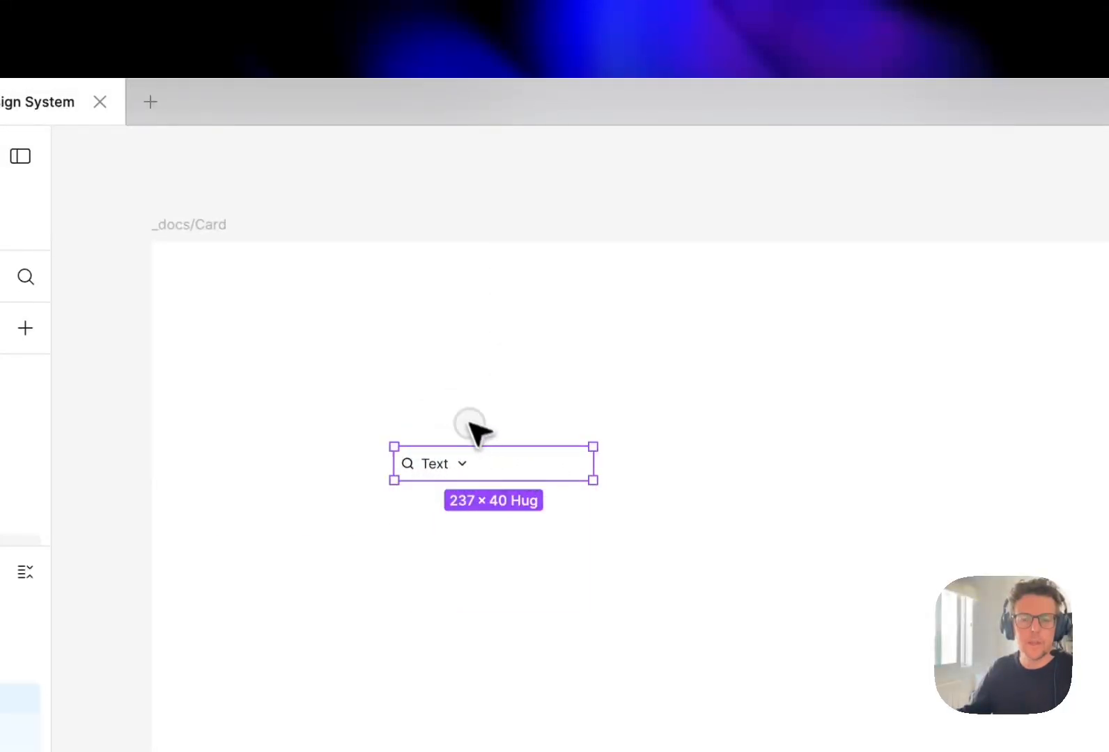
{"action": "left_click", "coordinate": [469, 423]}
{"action": "left_click", "coordinate": [467, 472]}
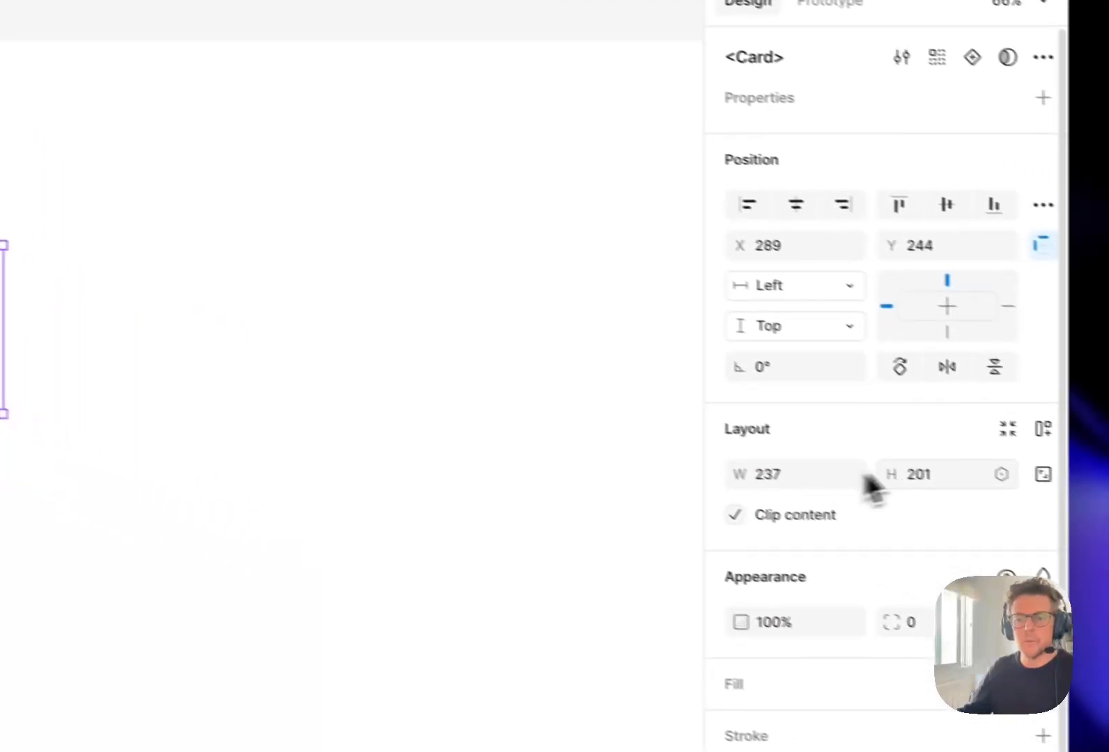
{"action": "double_click", "coordinate": [310, 333]}
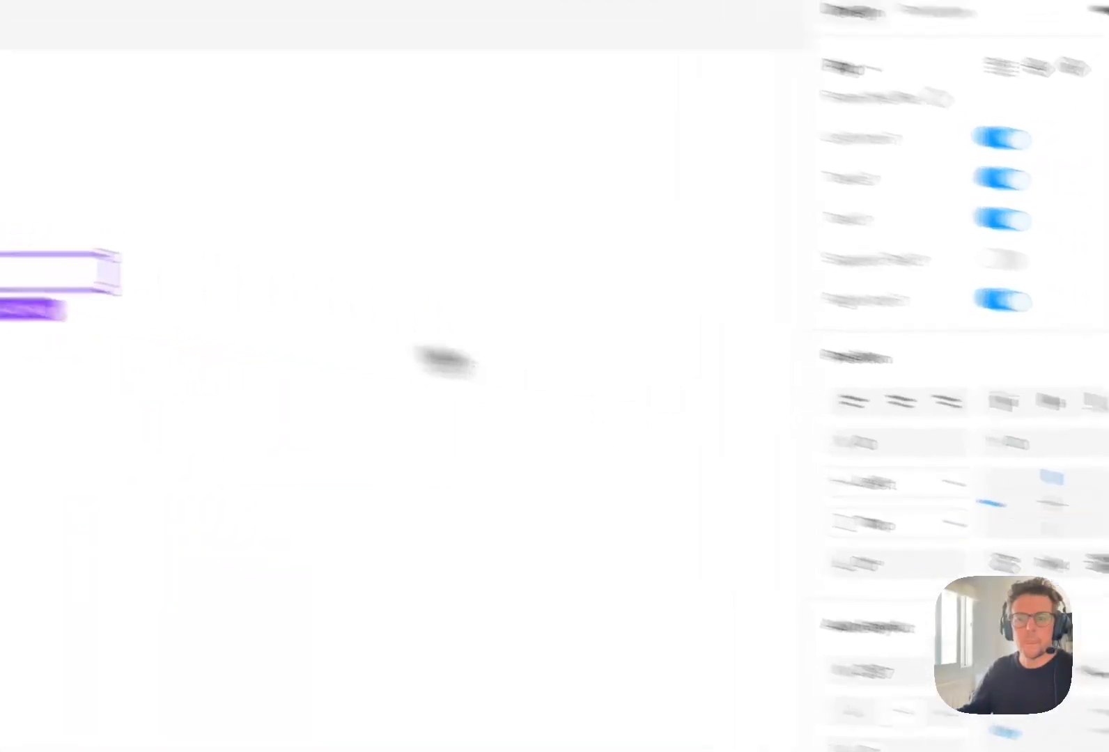
{"action": "left_click", "coordinate": [1013, 413]}
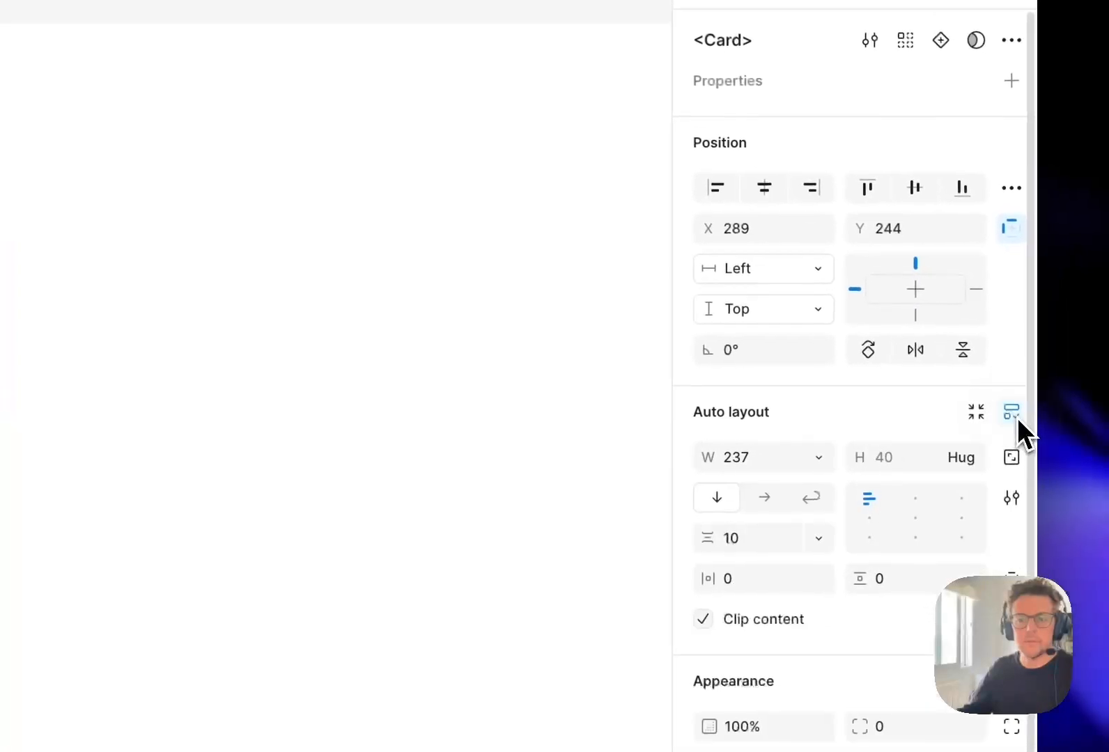
- Set the width of the Texts layer inside the nested Pip instance to Fill container
{"action": "double_click", "coordinate": [485, 466]}
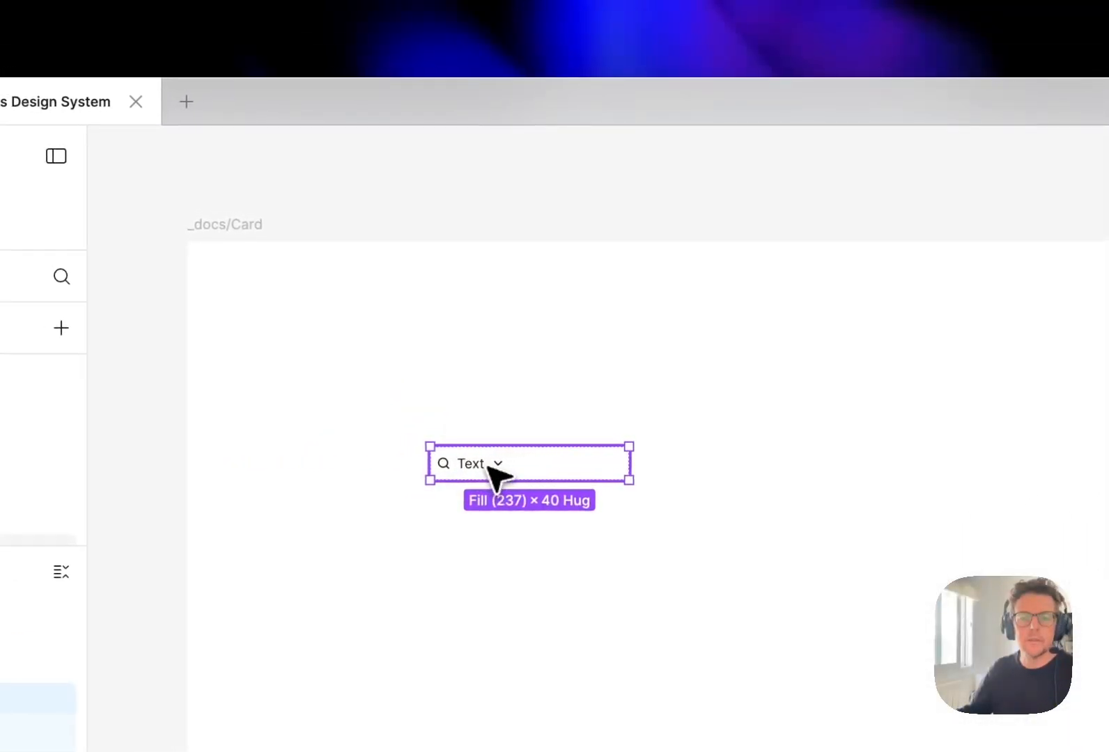
{"action": "key", "text": "Escape"}
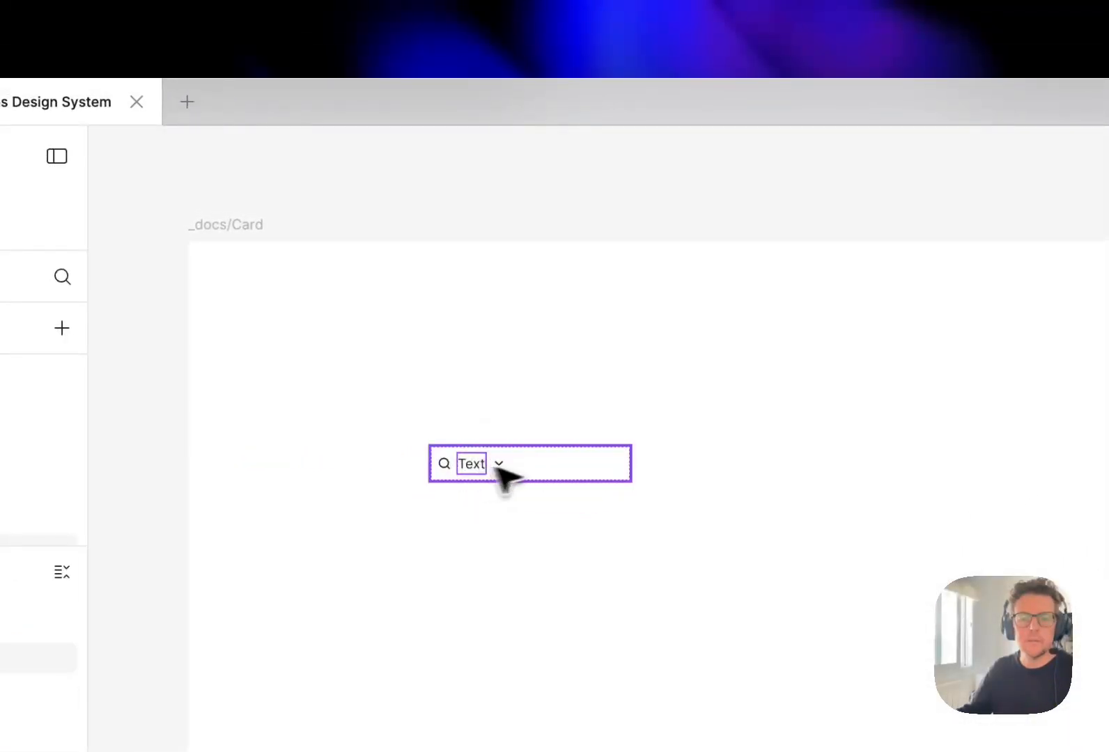
{"action": "left_click", "coordinate": [577, 430]}
{"action": "left_click", "coordinate": [495, 463]}
{"action": "double_click", "coordinate": [484, 465]}
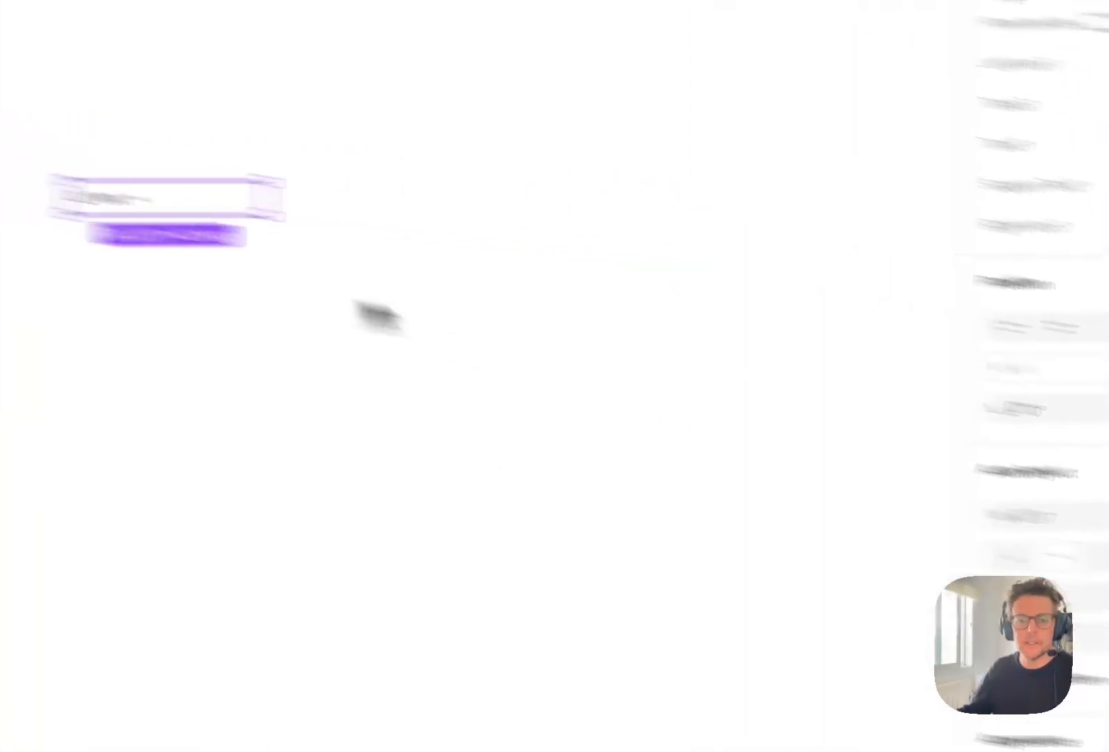
{"action": "double_click", "coordinate": [109, 200]}
{"action": "left_click", "coordinate": [244, 406]}
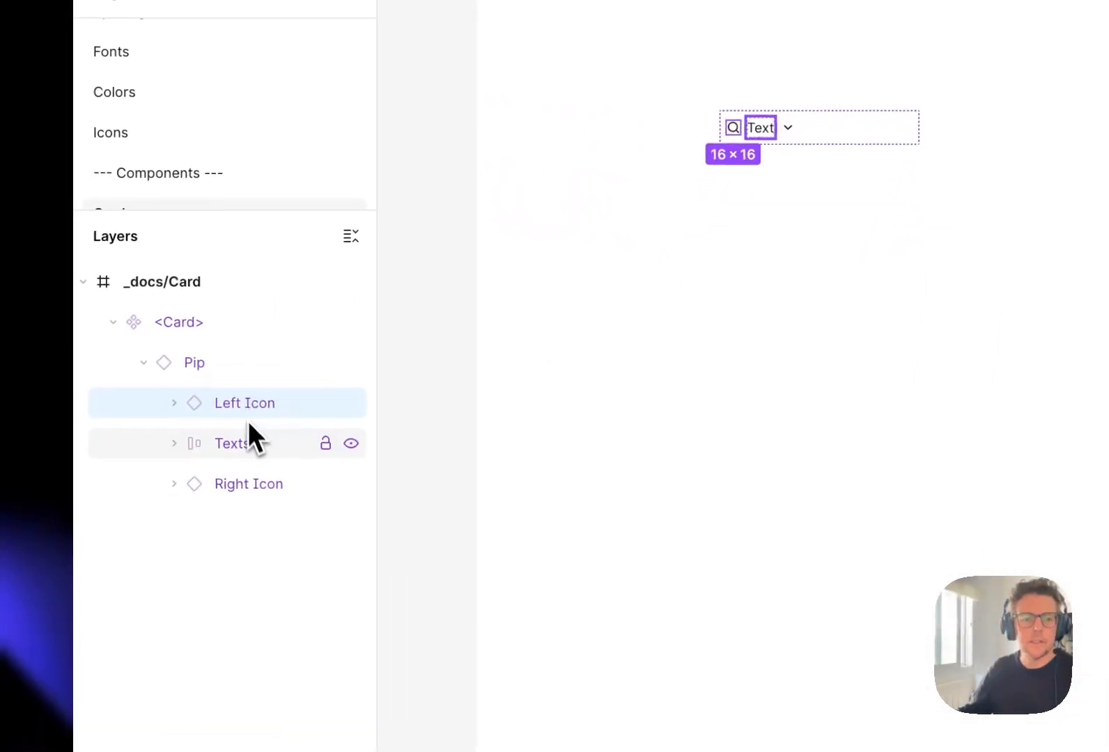
{"action": "left_click", "coordinate": [252, 438]}
{"action": "left_click", "coordinate": [836, 317]}
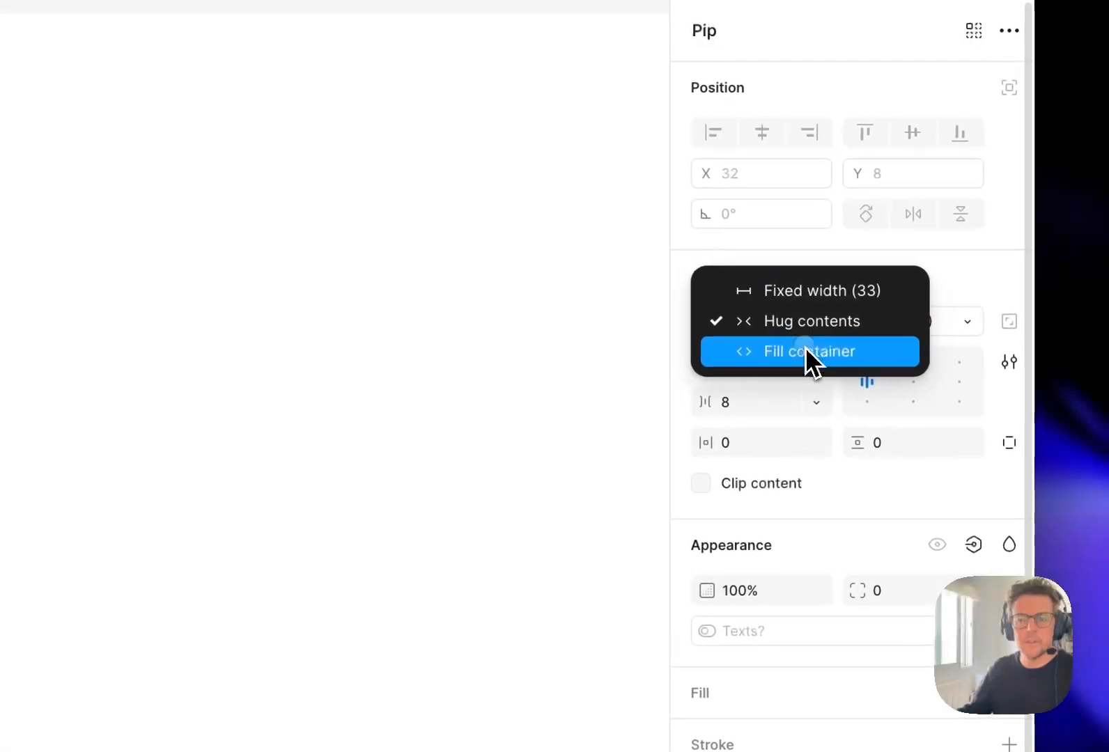
{"action": "left_click", "coordinate": [808, 352]}
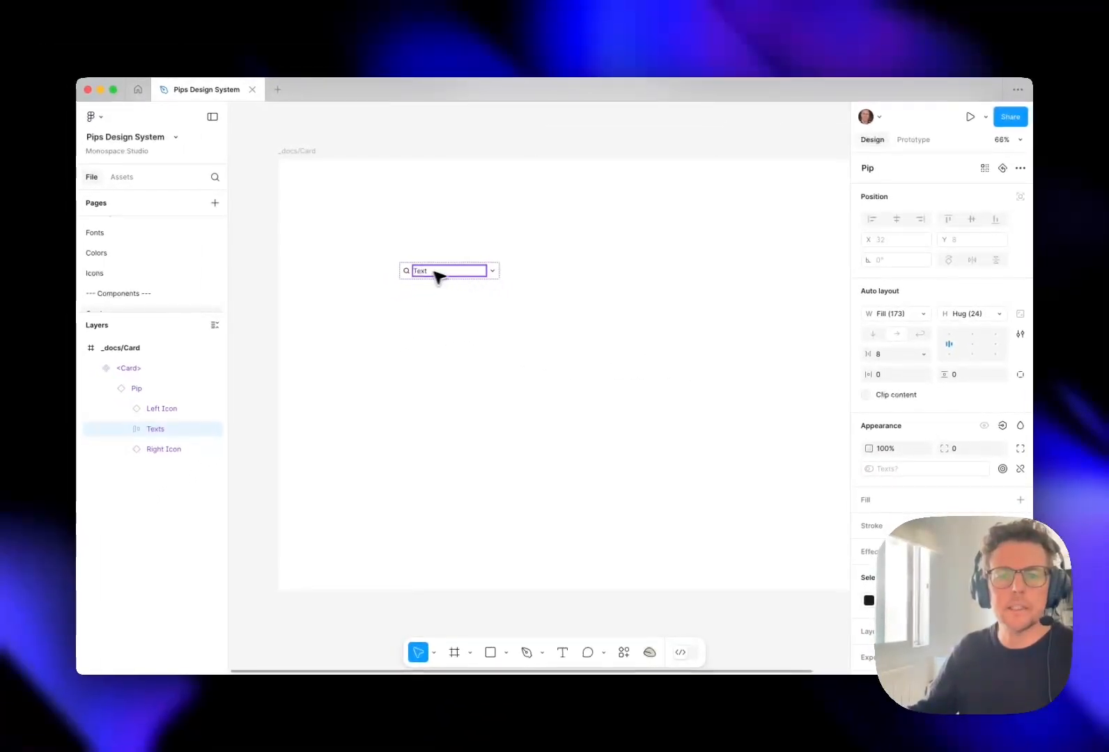
{"action": "left_click", "coordinate": [493, 271]}
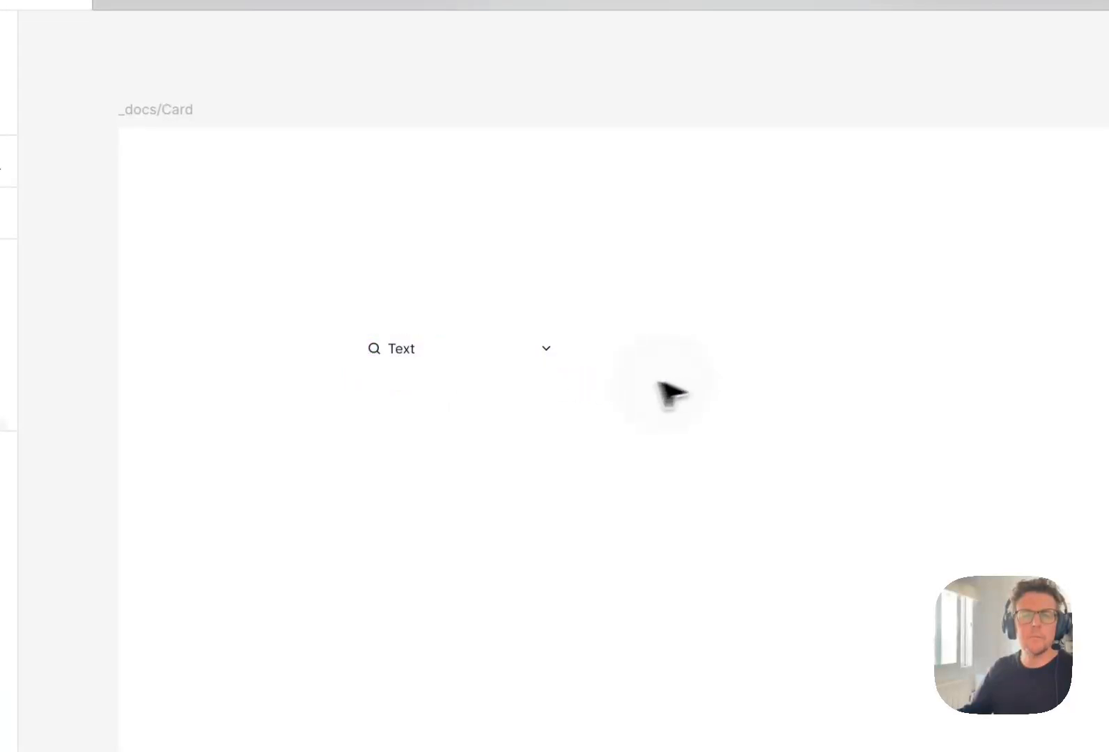
- Move the <Card> component slightly up and left within the _docs/Card frame, to about X 261, Y 225
{"action": "key", "text": "super+0"}
{"action": "left_click_drag", "start_coordinate": [415, 393], "coordinate": [671, 540]}
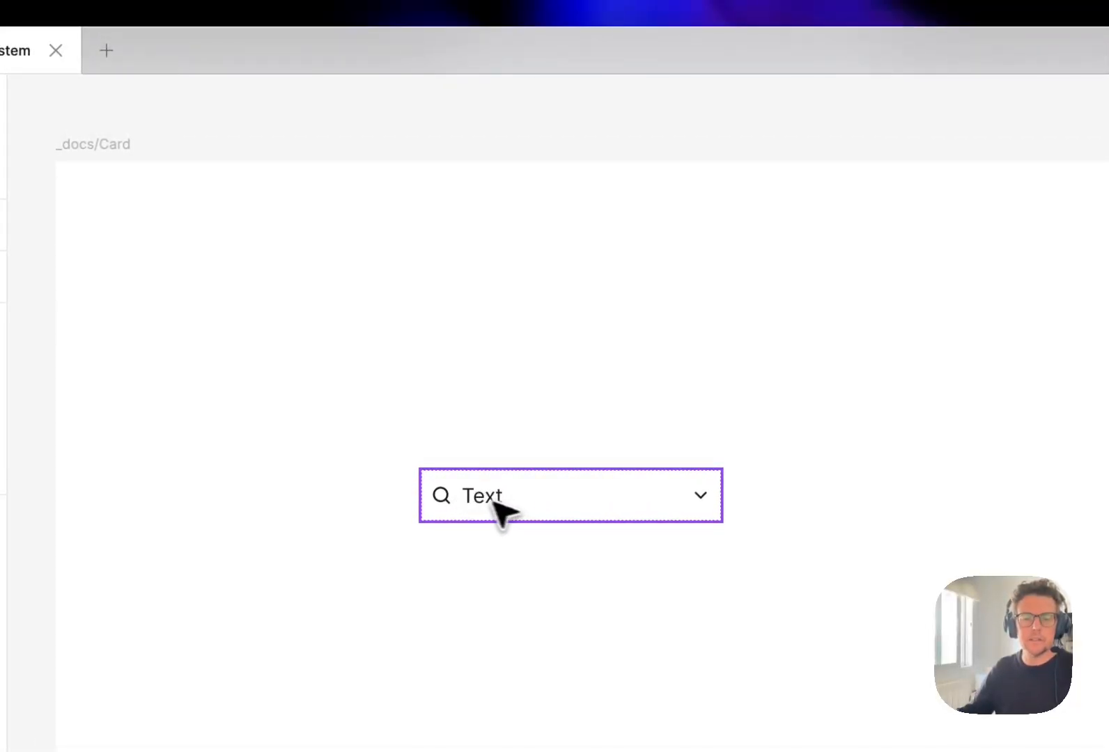
{"action": "left_click_drag", "start_coordinate": [527, 497], "coordinate": [487, 532]}
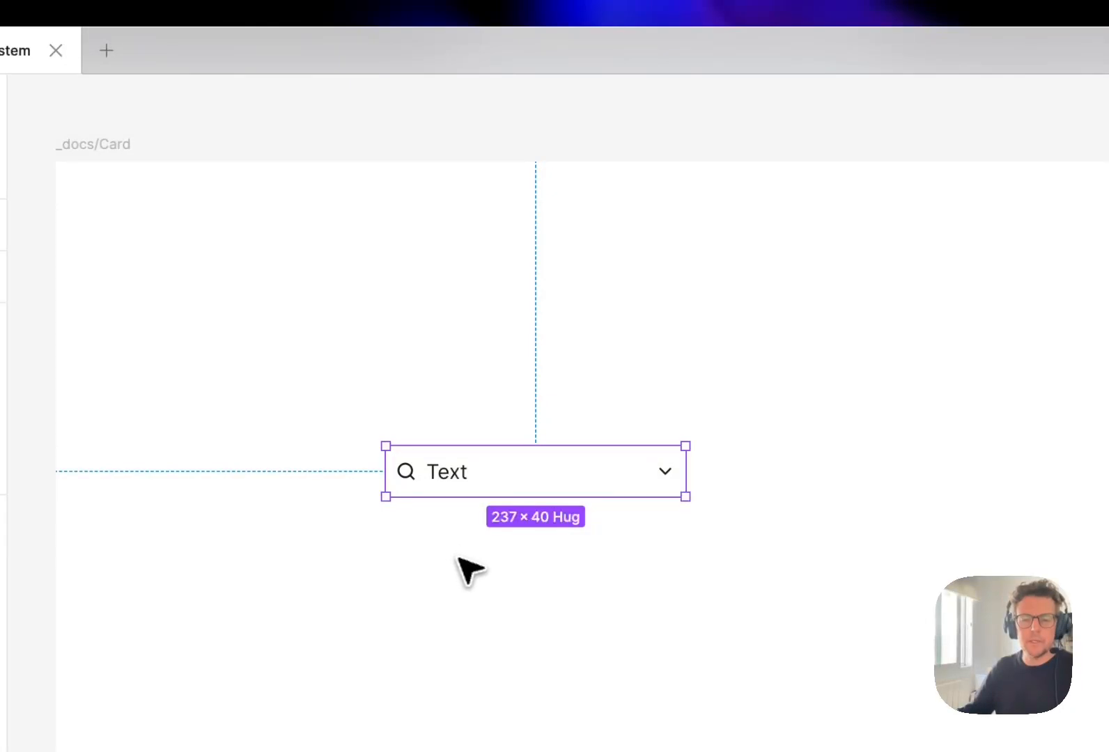
{"action": "left_click", "coordinate": [767, 562]}
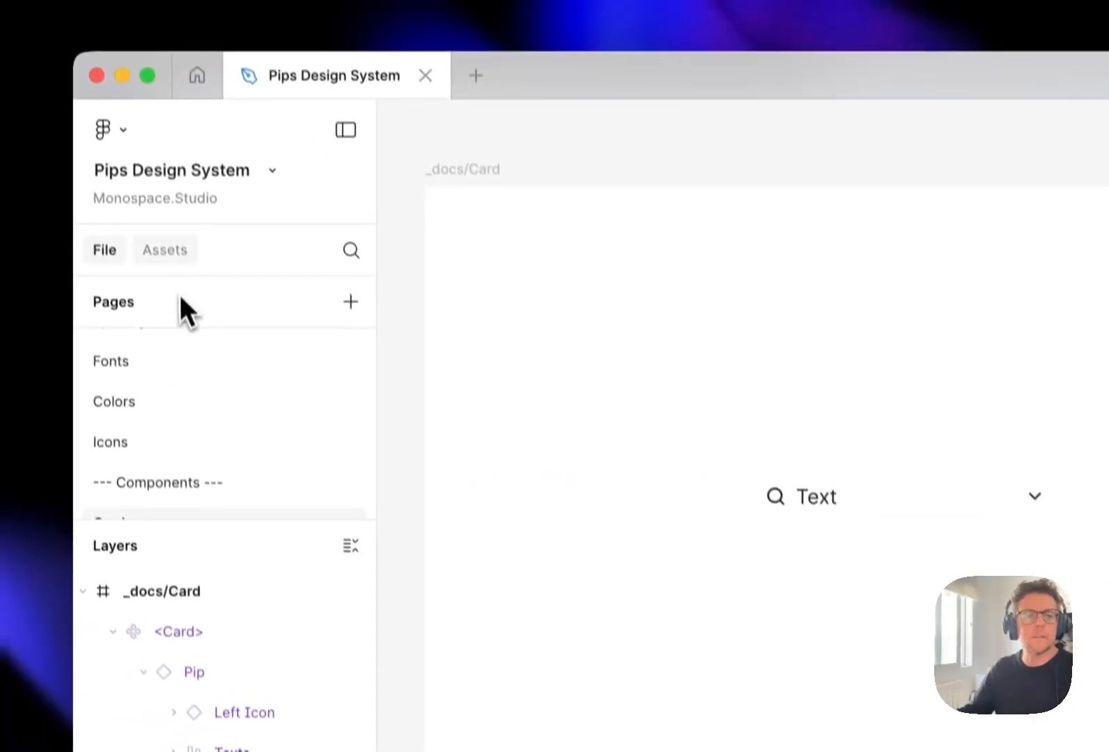
- Search the file's assets for "instance" and insert an _instance component into <Card> below the Pip
{"action": "left_click", "coordinate": [129, 153]}
{"action": "type", "text": "instance"}
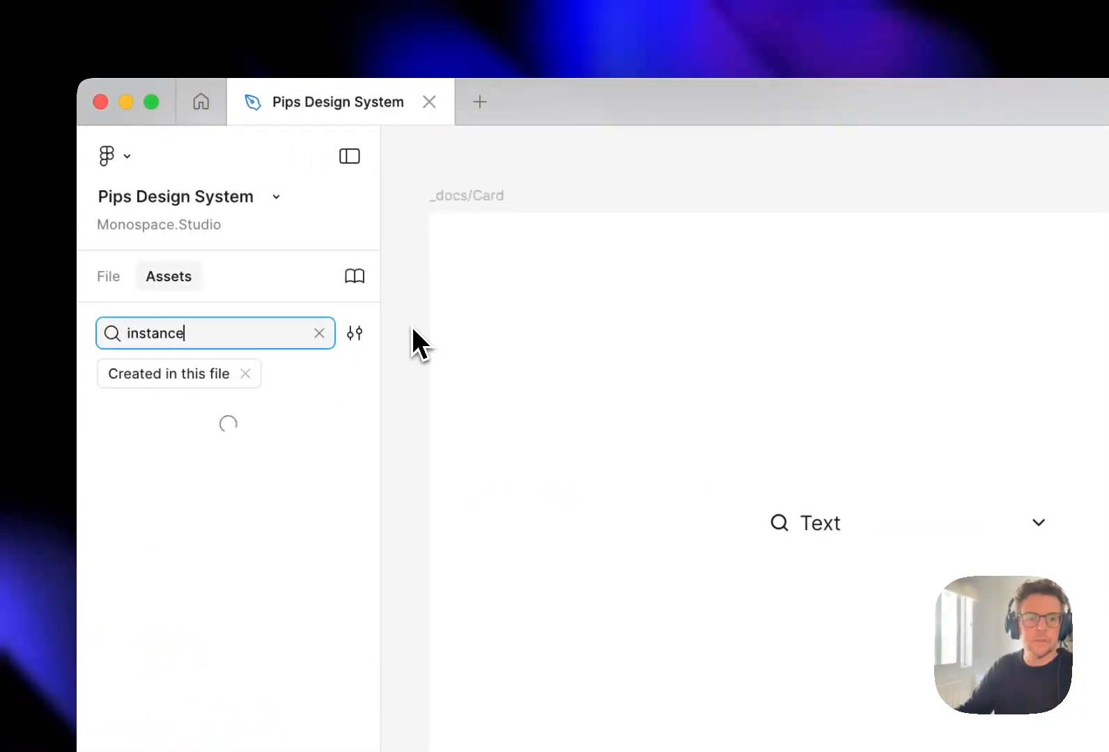
{"action": "left_click_drag", "start_coordinate": [125, 434], "coordinate": [312, 362]}
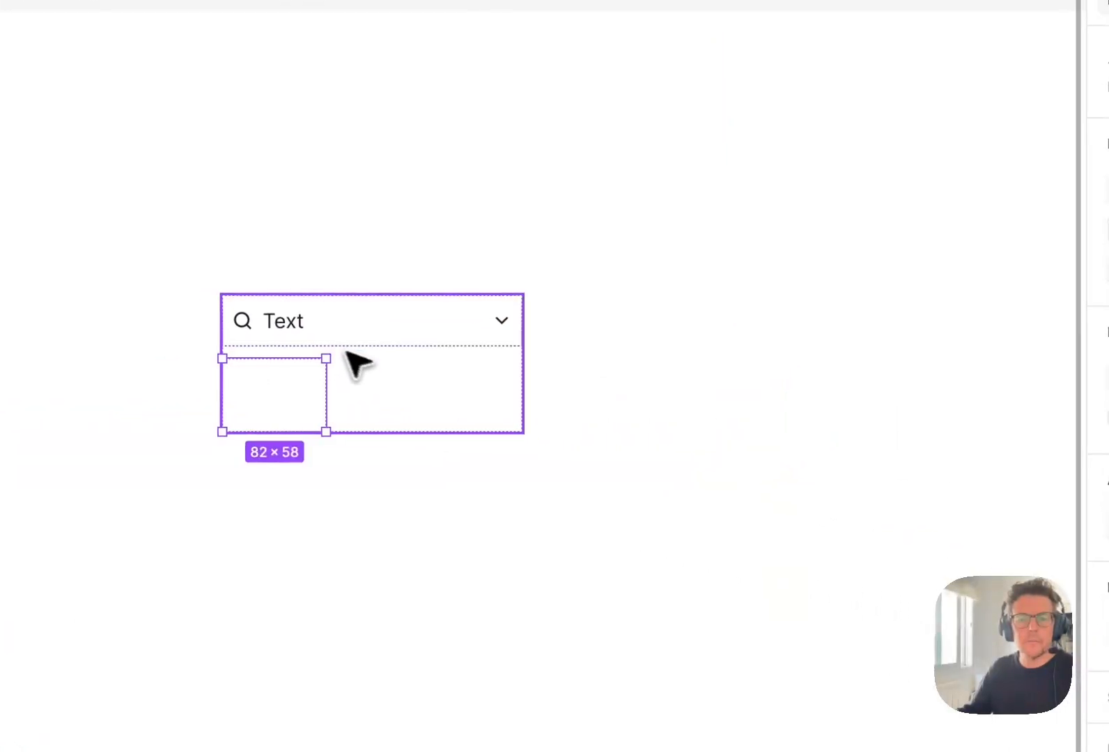
- Set both the width and height of the _instance inside <Card> to Fill container
{"action": "left_click", "coordinate": [836, 320]}
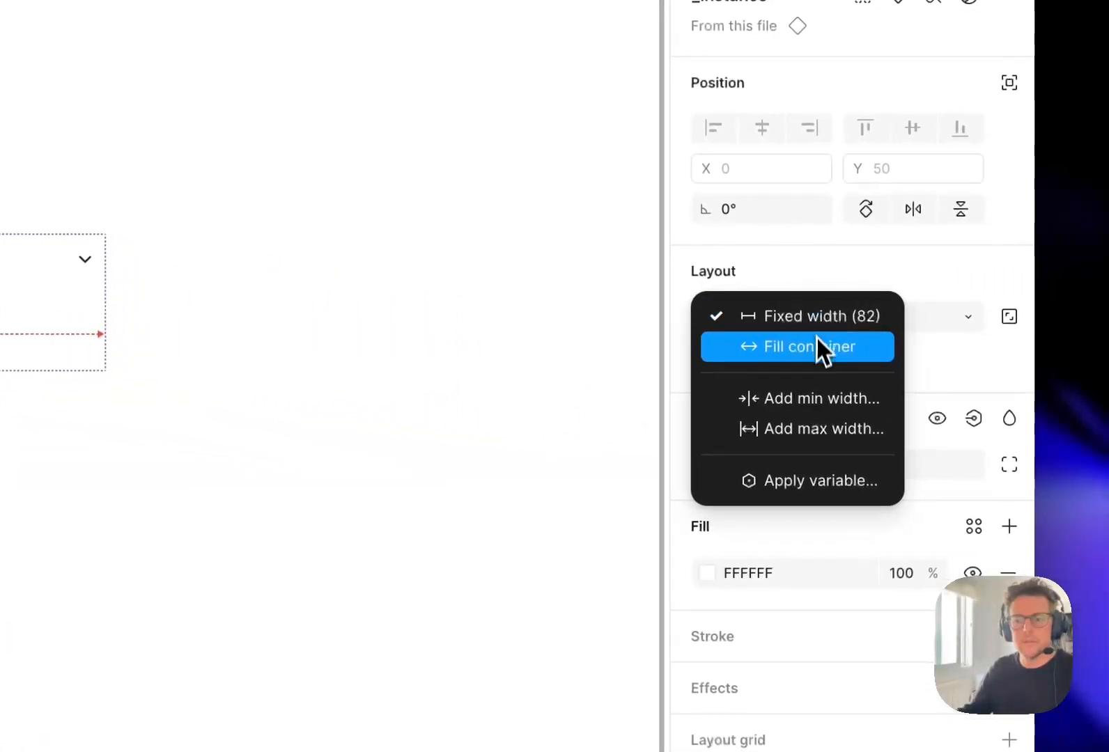
{"action": "left_click", "coordinate": [839, 350]}
{"action": "left_click", "coordinate": [988, 320]}
{"action": "left_click", "coordinate": [983, 343]}
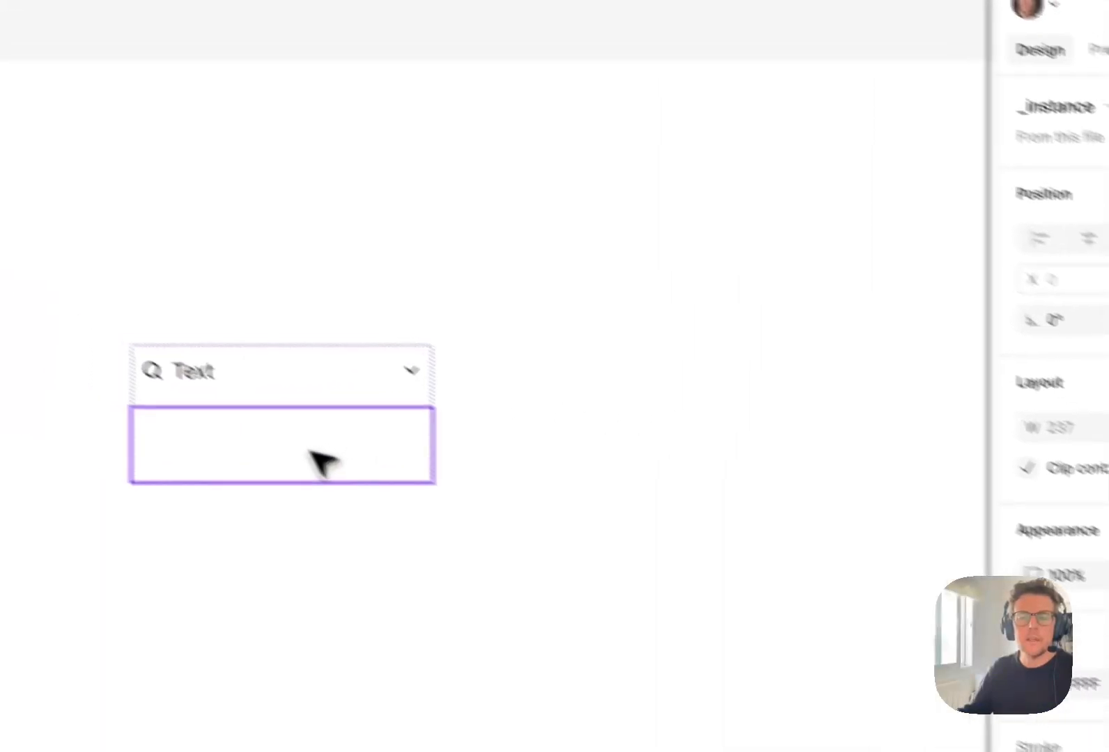
{"action": "left_click_drag", "start_coordinate": [591, 432], "coordinate": [589, 426]}
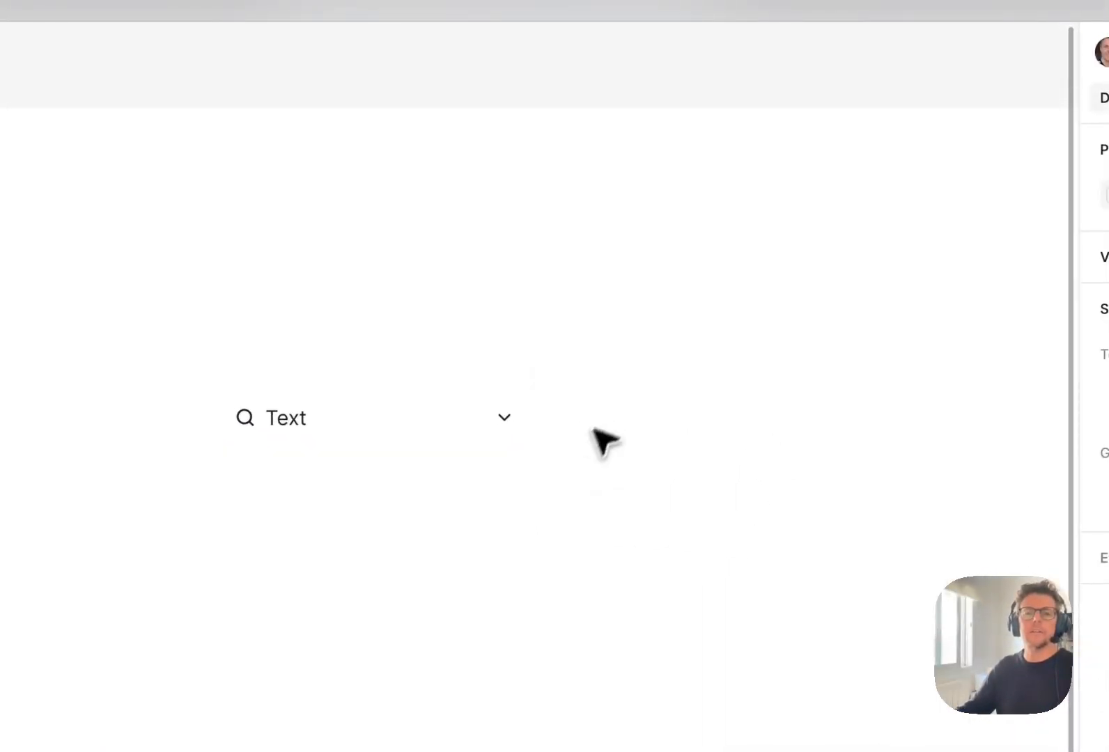
{"action": "double_click", "coordinate": [344, 489]}
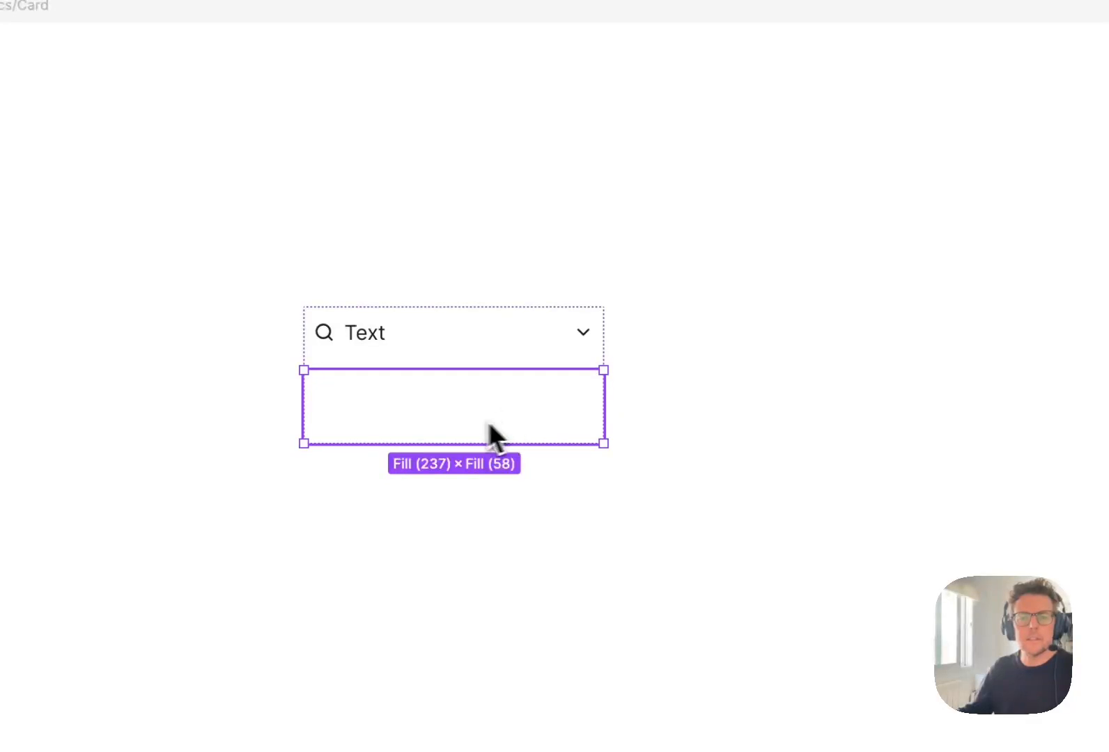
{"action": "left_click", "coordinate": [702, 402]}
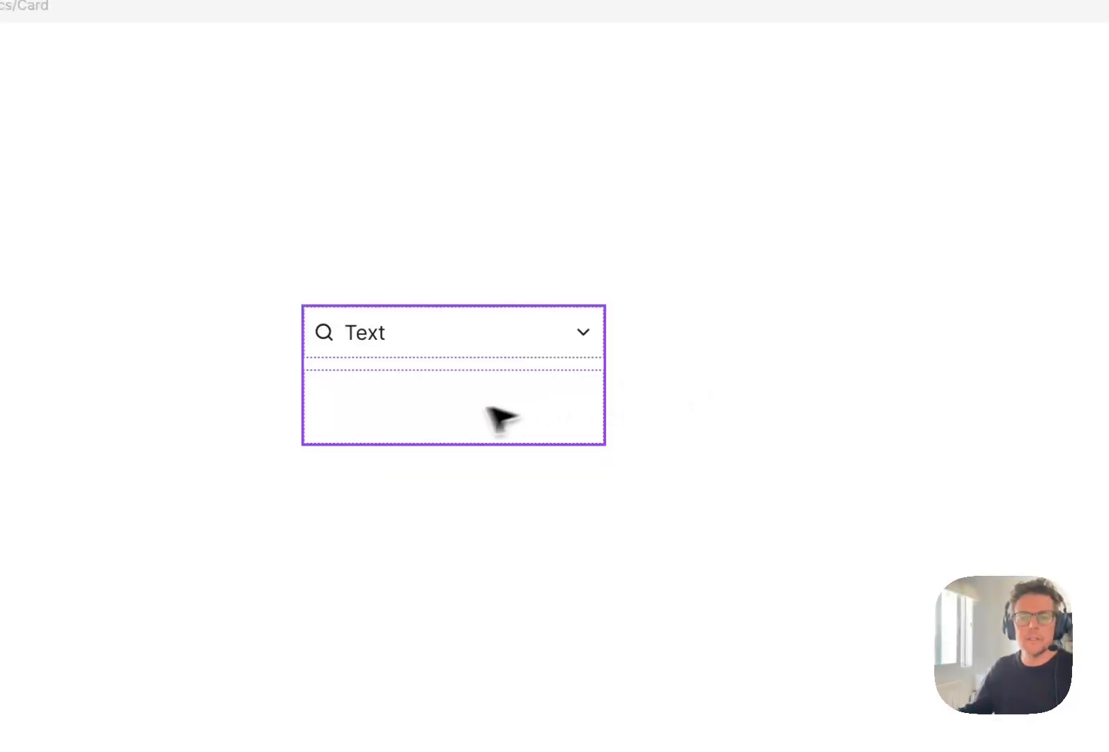
{"action": "left_click", "coordinate": [508, 413]}
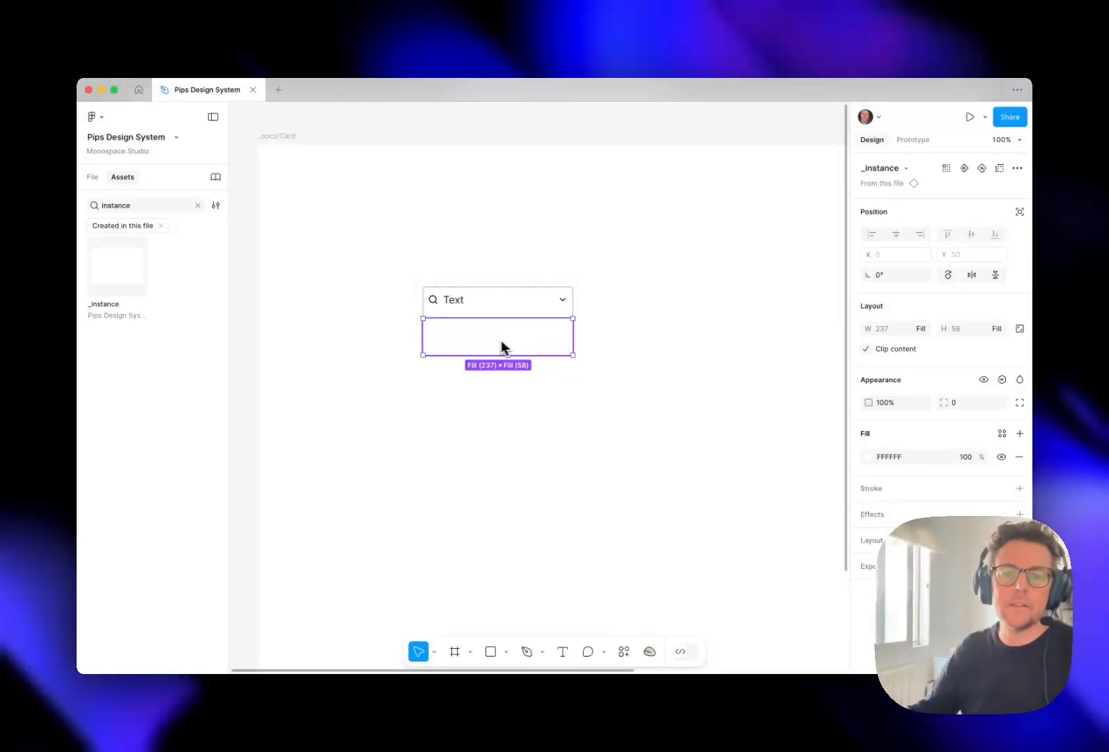
- Set the <Card> component's vertical auto layout gap to 0
{"action": "left_click", "coordinate": [432, 262]}
{"action": "left_click", "coordinate": [436, 299]}
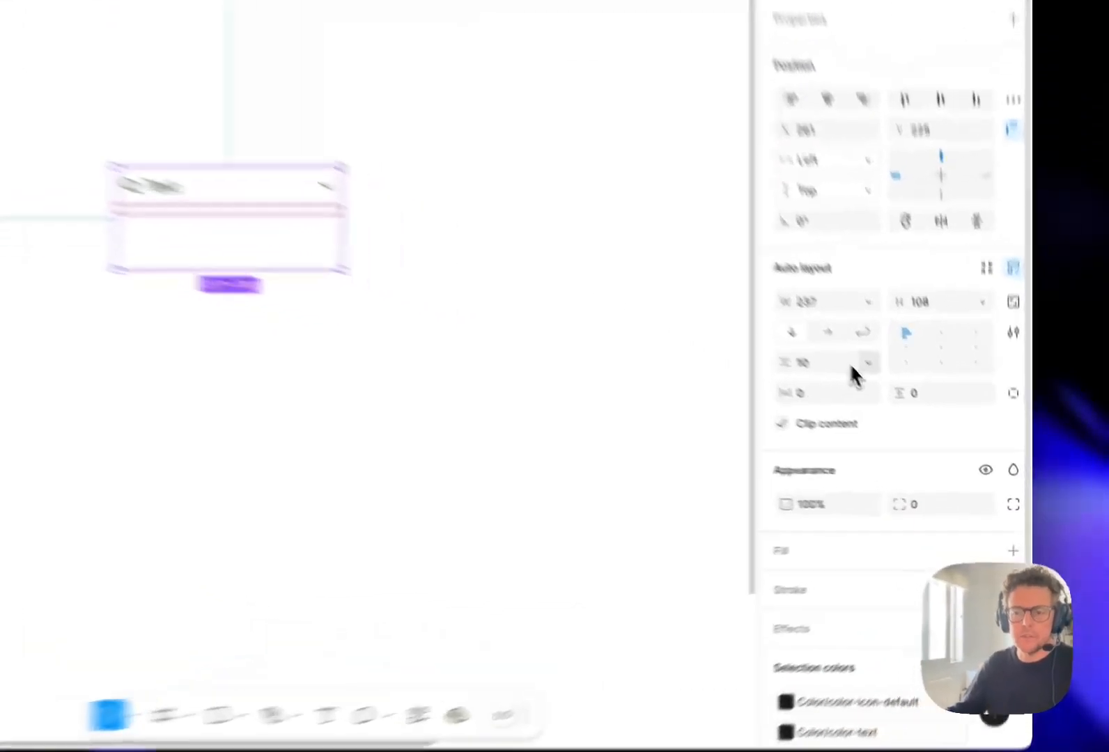
{"action": "left_click", "coordinate": [919, 417]}
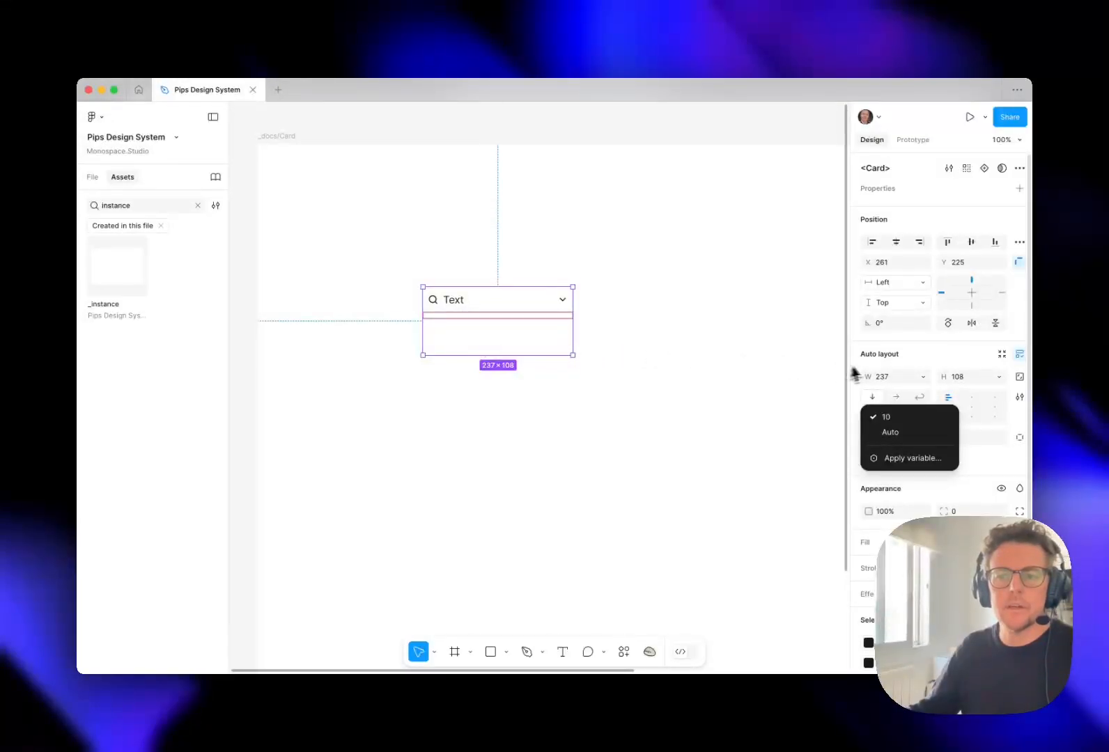
{"action": "key", "text": "Escape"}
{"action": "left_click", "coordinate": [898, 418]}
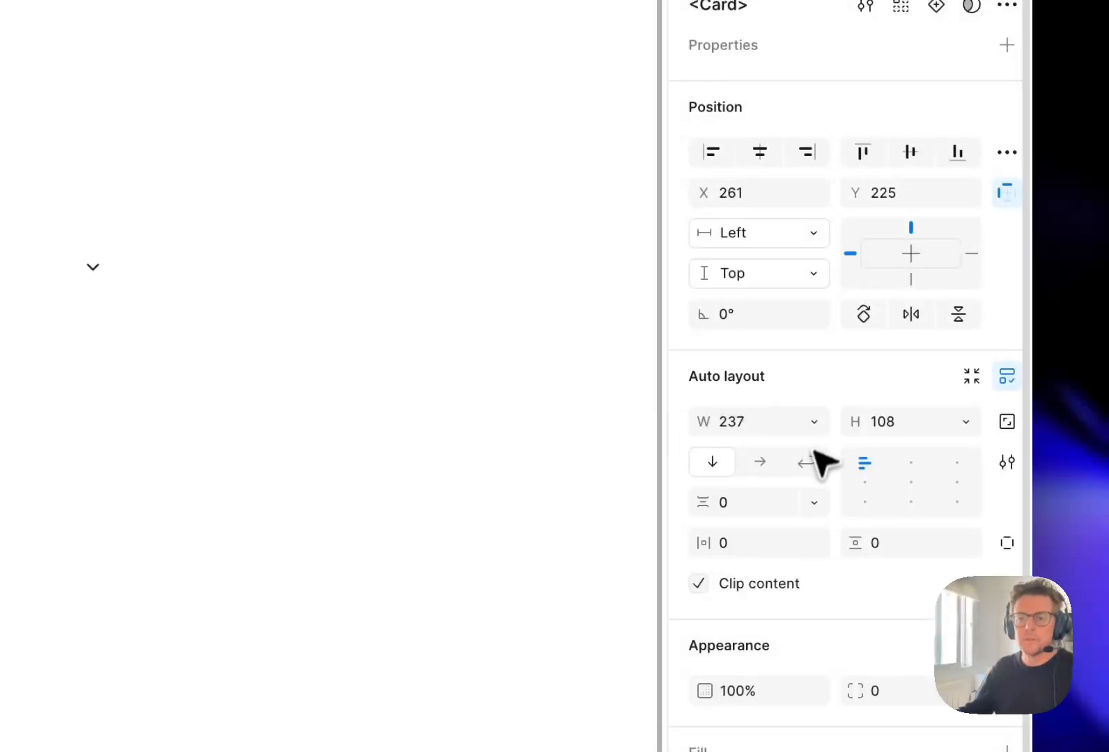
{"action": "left_click", "coordinate": [541, 296]}
- Inspect the _instance and its parent <Card>, and bring back the file's pages and layers list
{"action": "double_click", "coordinate": [149, 337]}
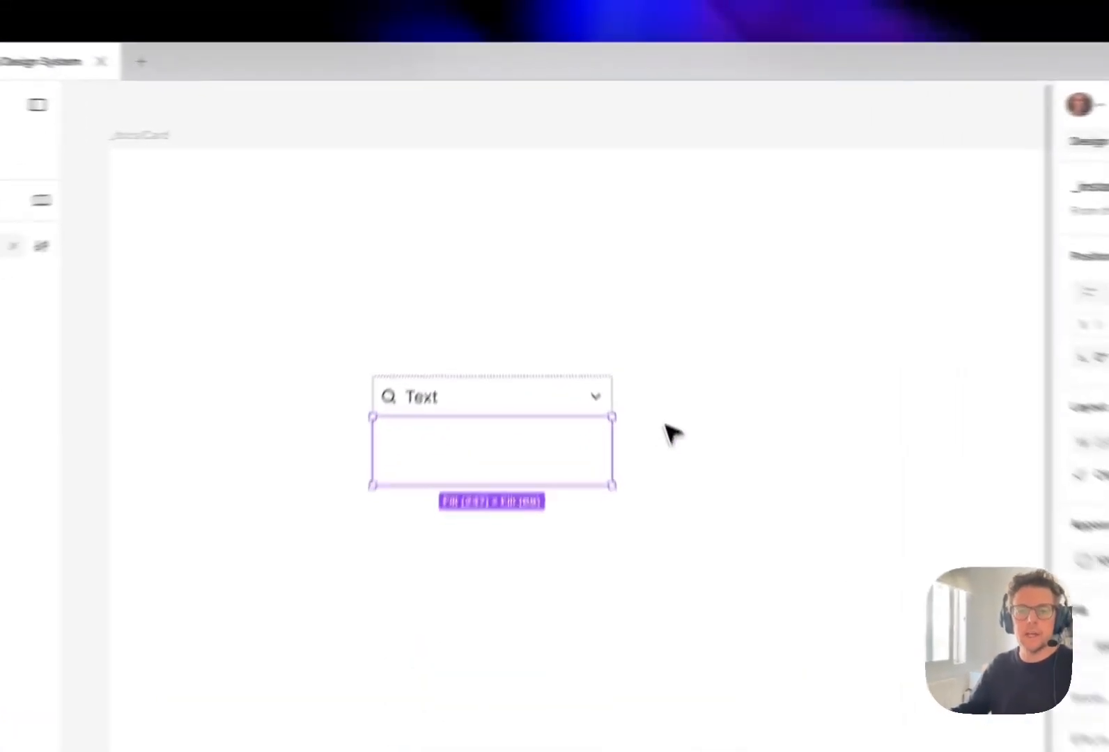
{"action": "left_click", "coordinate": [607, 319]}
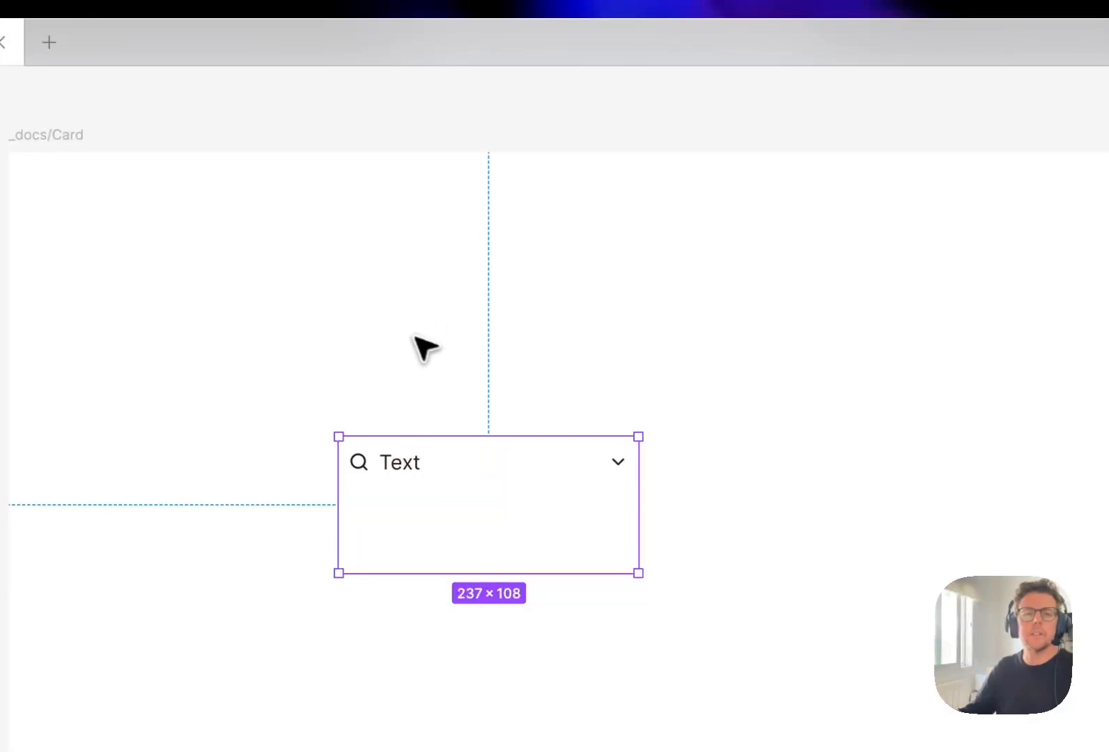
{"action": "left_click", "coordinate": [93, 215]}
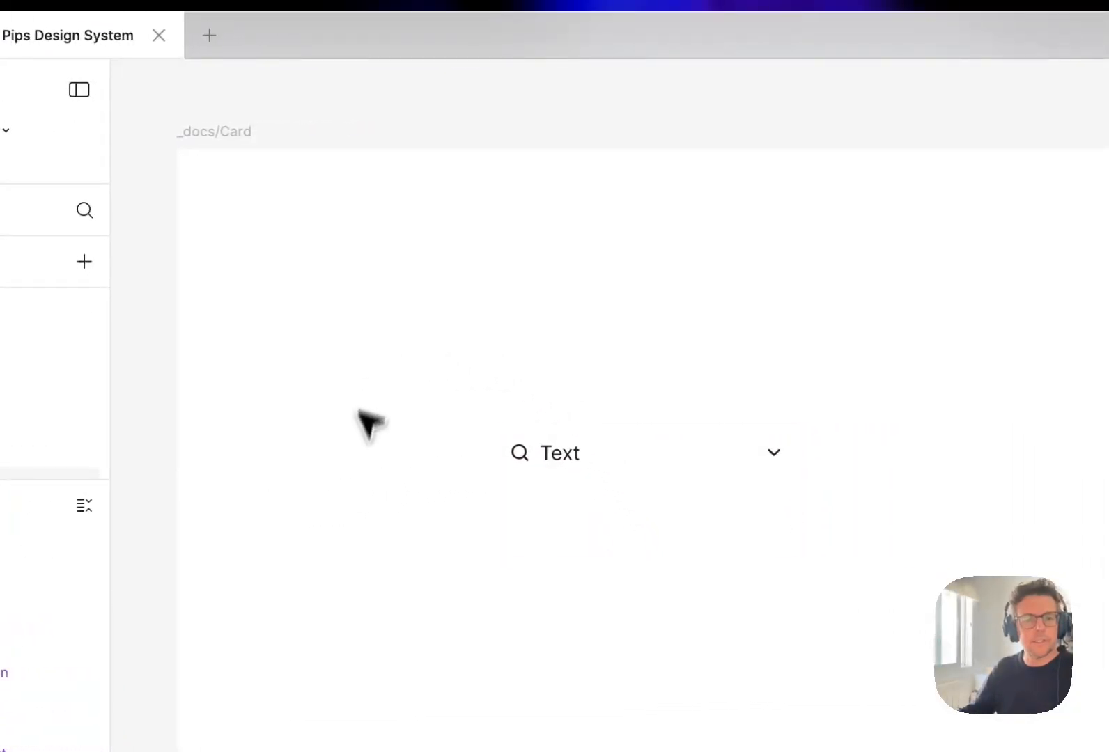
- Look through the library color variables for one suitable as the <Card> component's fill
{"action": "left_click", "coordinate": [689, 482]}
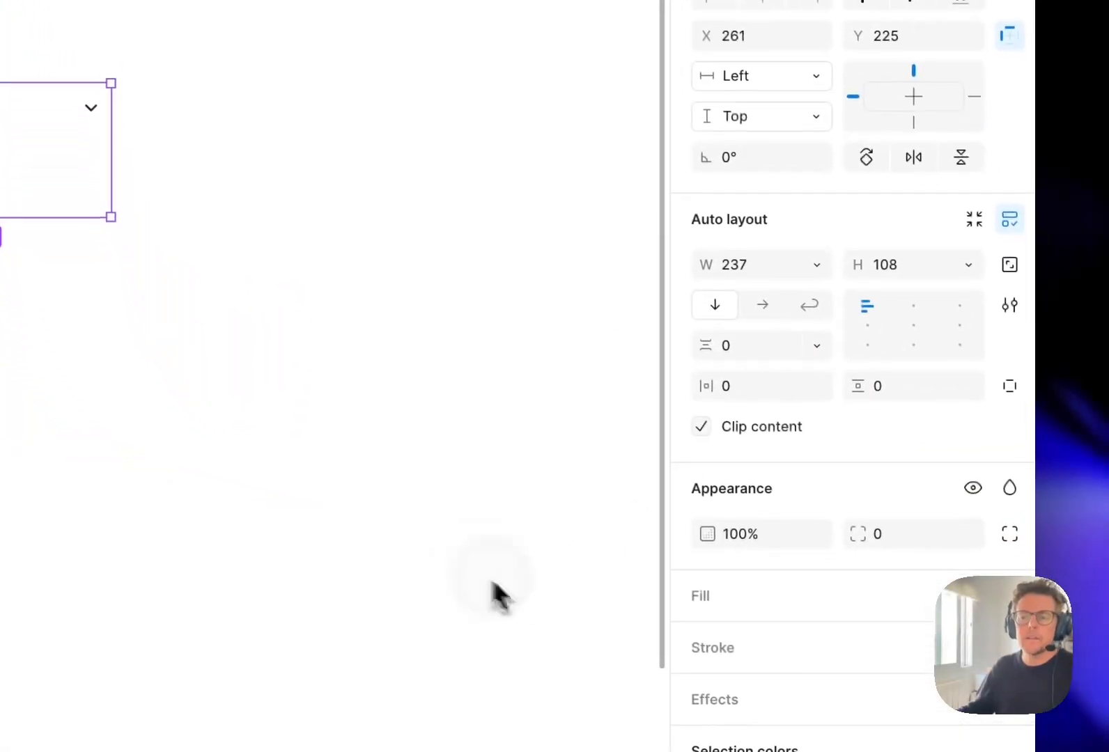
{"action": "scroll", "coordinate": [851, 522], "scroll_direction": "down", "scroll_amount": 4}
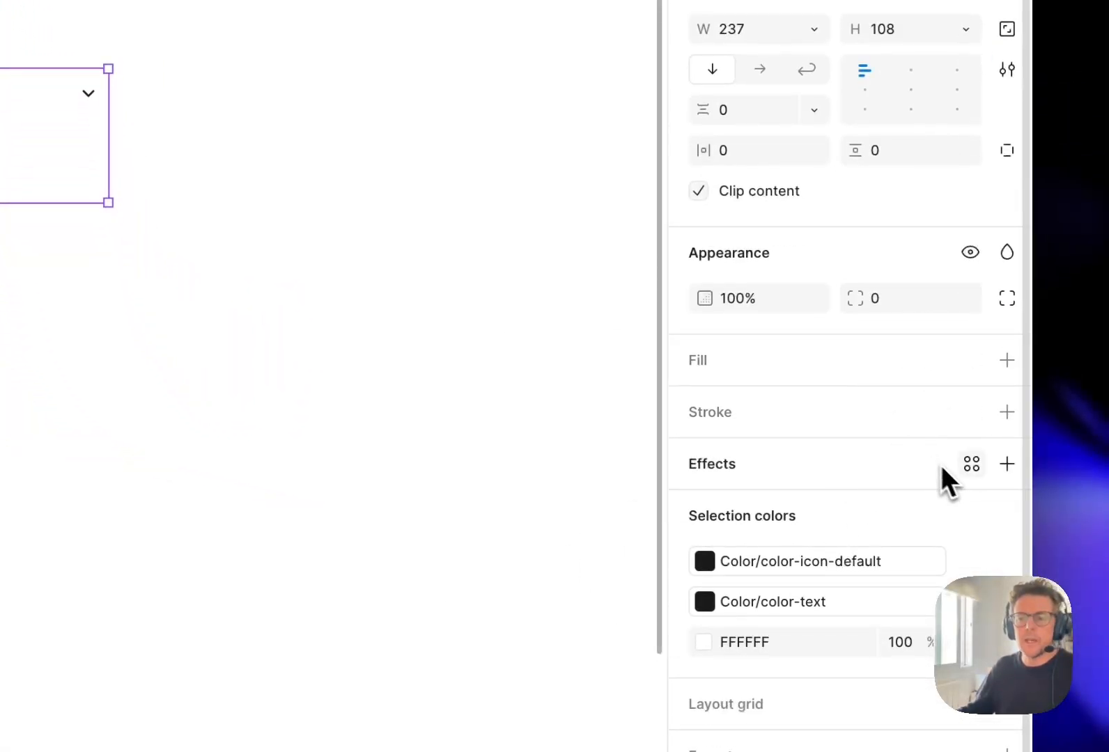
{"action": "left_click", "coordinate": [971, 360]}
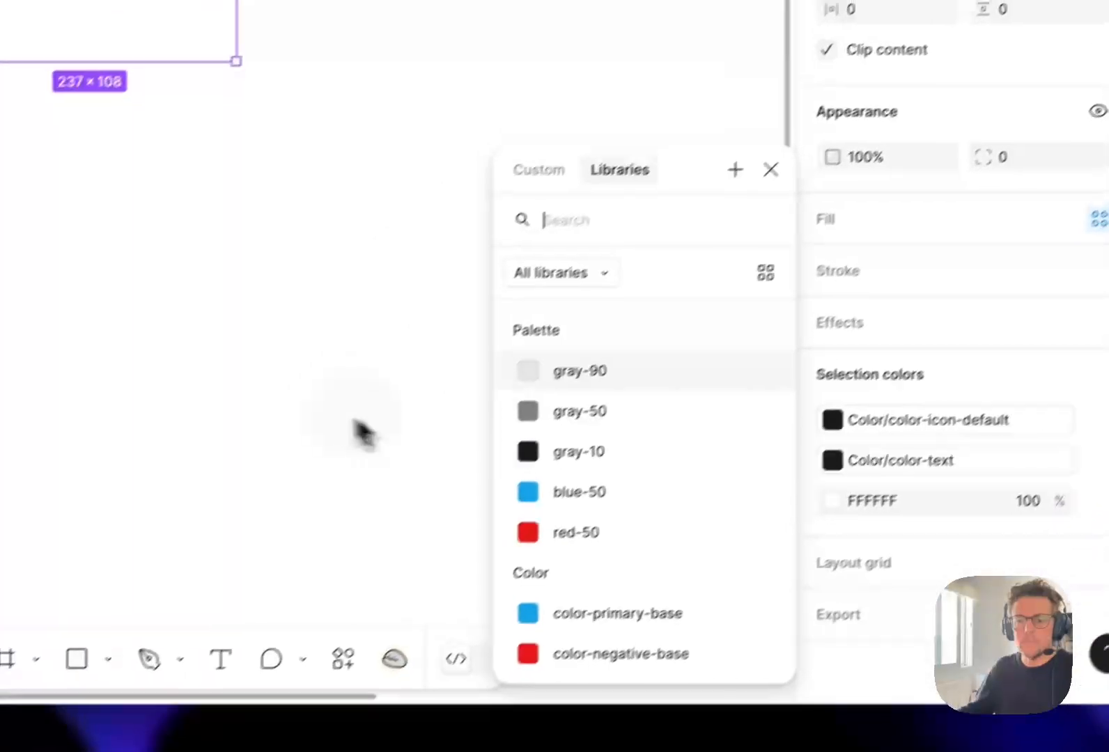
{"action": "scroll", "coordinate": [638, 502], "scroll_direction": "down", "scroll_amount": 8}
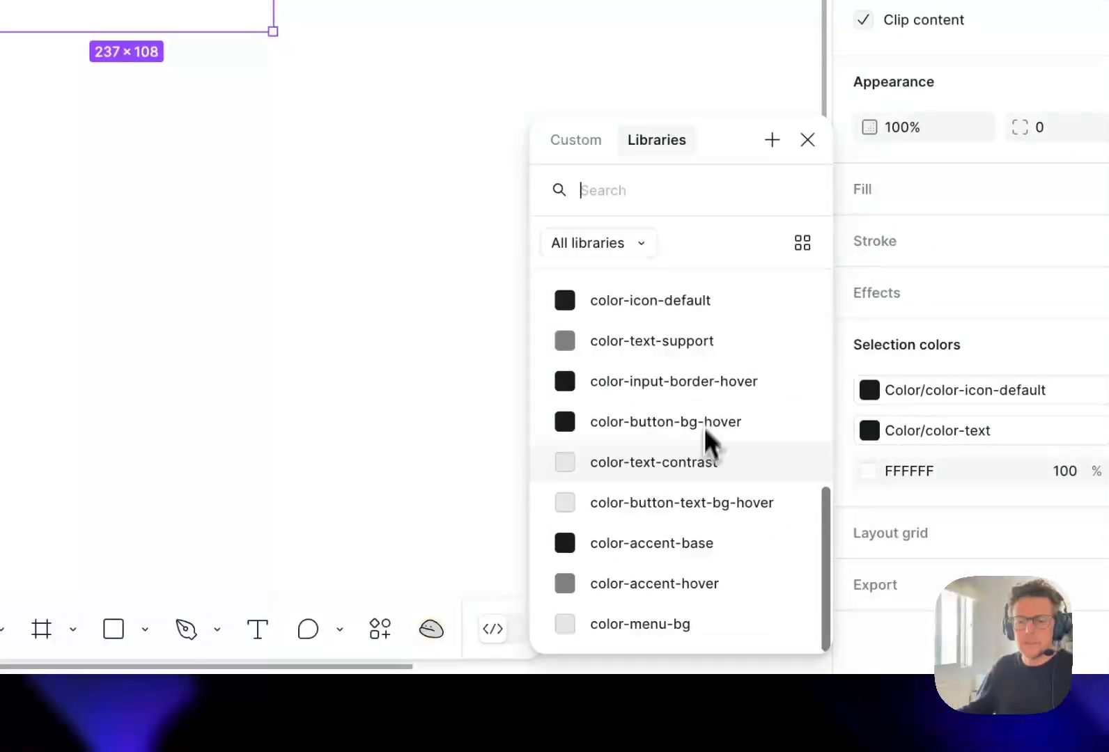
{"action": "scroll", "coordinate": [721, 434], "scroll_direction": "up", "scroll_amount": 1}
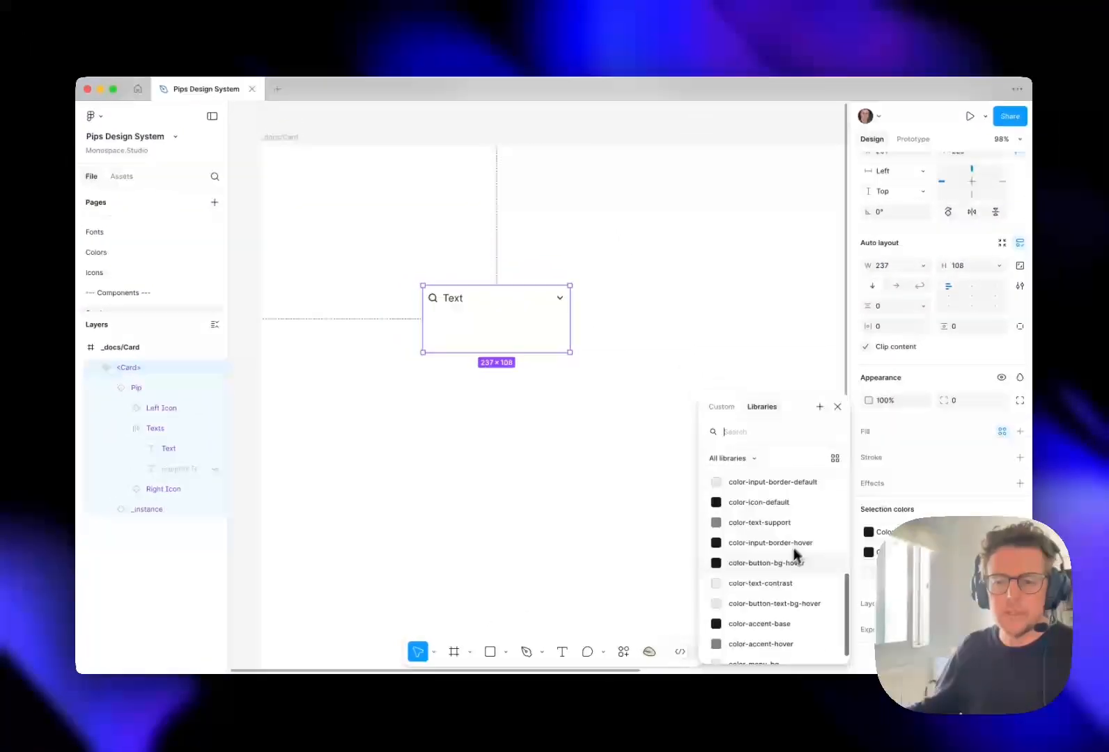
{"action": "scroll", "coordinate": [780, 550], "scroll_direction": "up", "scroll_amount": 8}
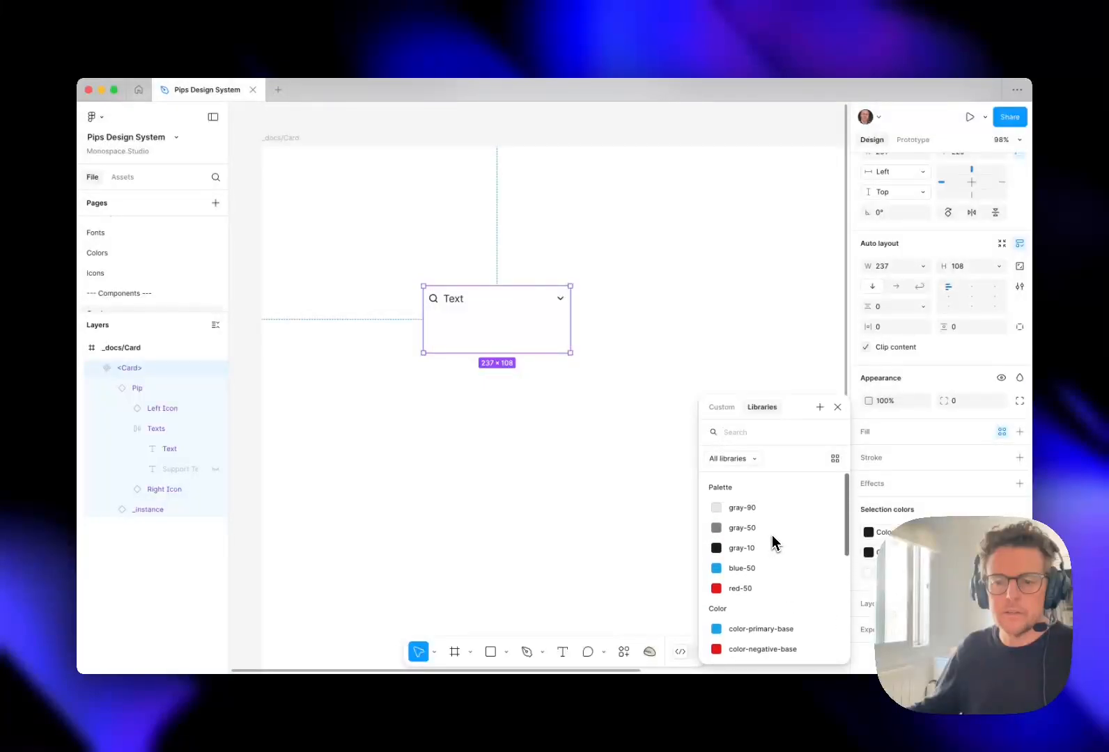
{"action": "scroll", "coordinate": [772, 536], "scroll_direction": "down", "scroll_amount": 5}
{"action": "scroll", "coordinate": [772, 534], "scroll_direction": "down", "scroll_amount": 2}
{"action": "scroll", "coordinate": [792, 527], "scroll_direction": "up", "scroll_amount": 5}
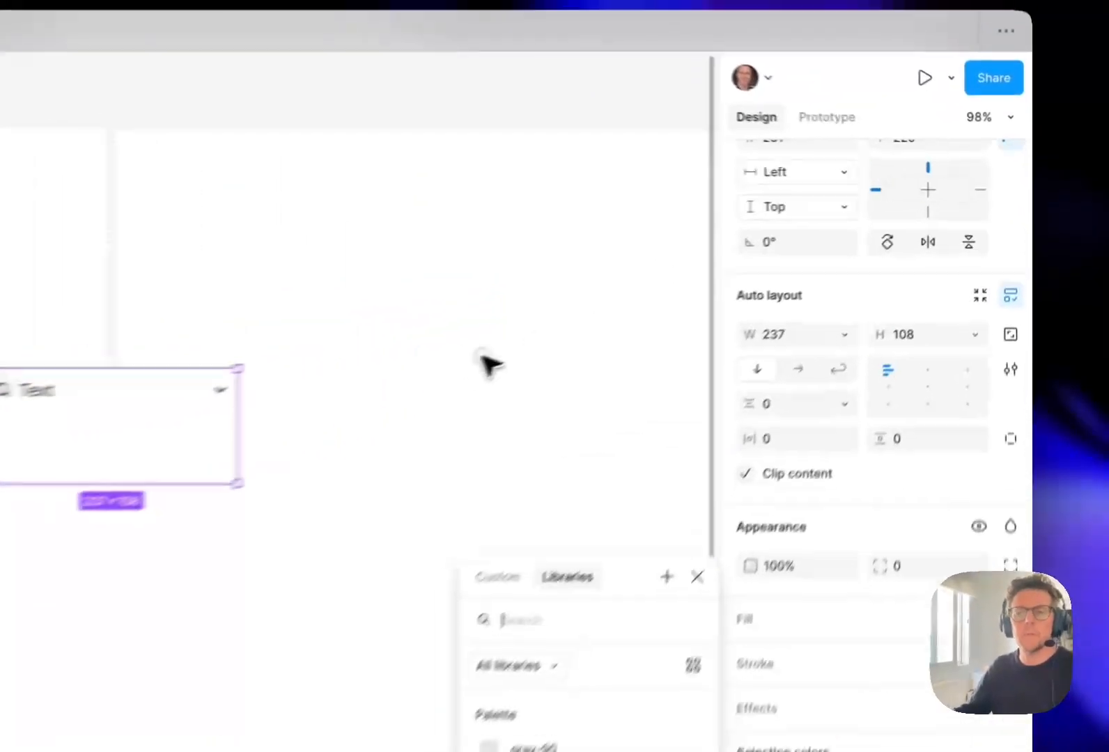
{"action": "left_click", "coordinate": [738, 275]}
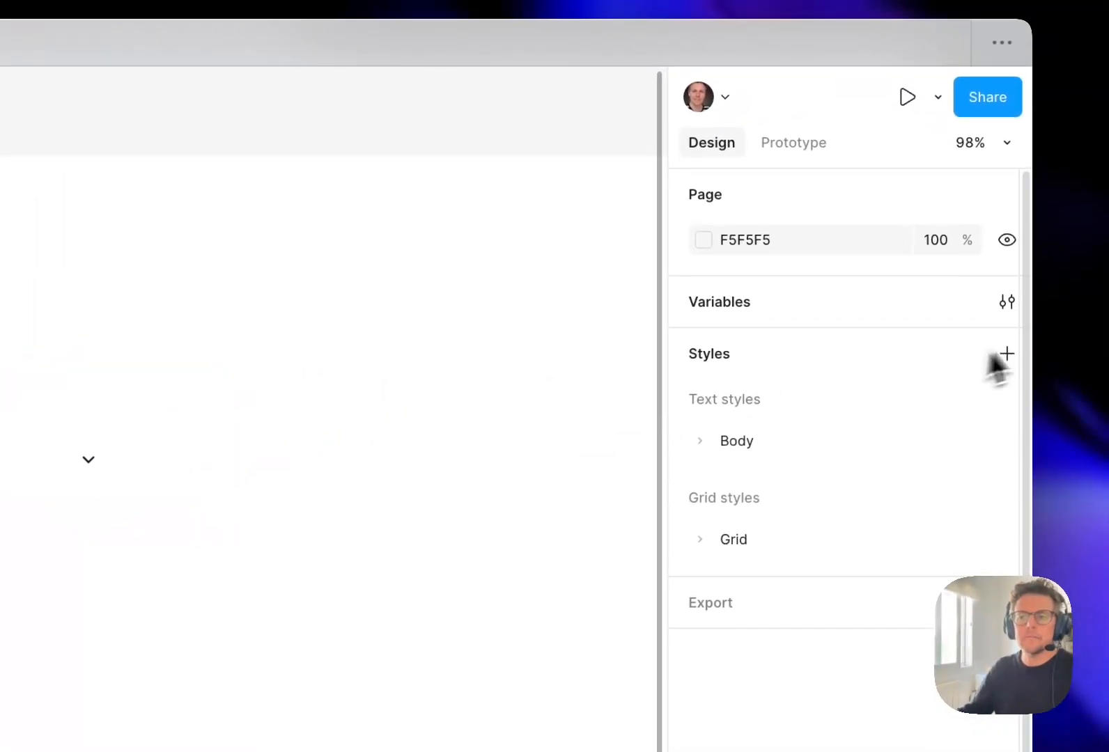
- Create a new color variable named color-card-bg in the Color group of the Theme collection
{"action": "left_click", "coordinate": [1007, 302]}
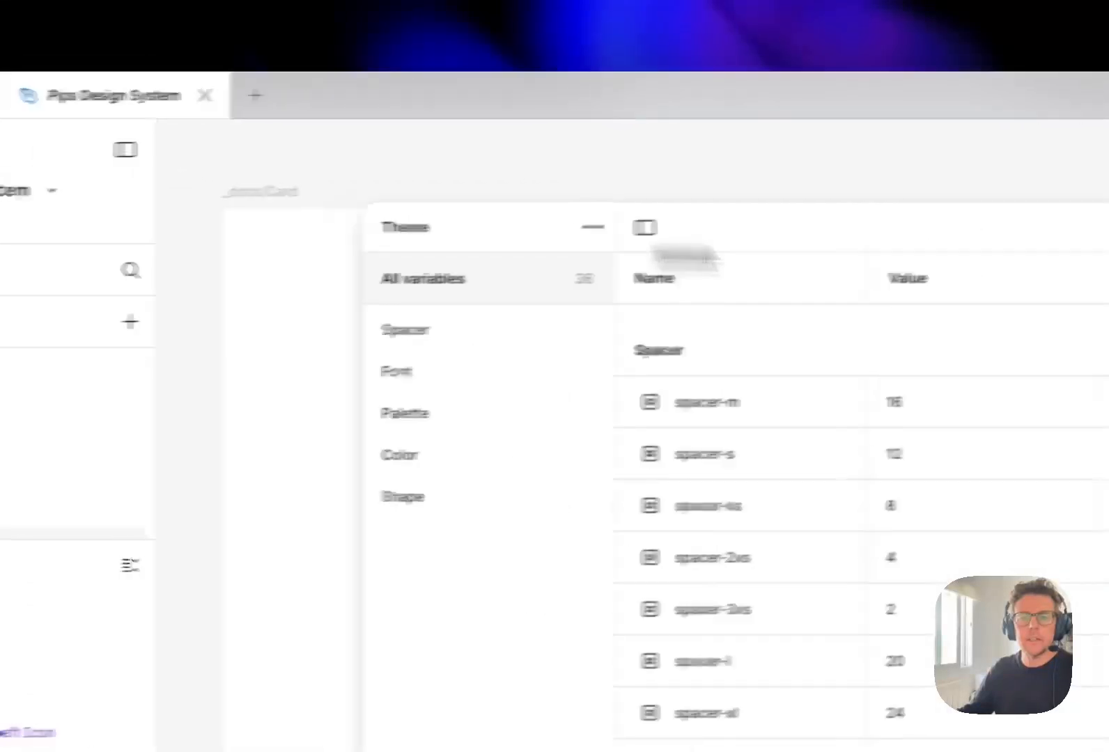
{"action": "left_click", "coordinate": [478, 461]}
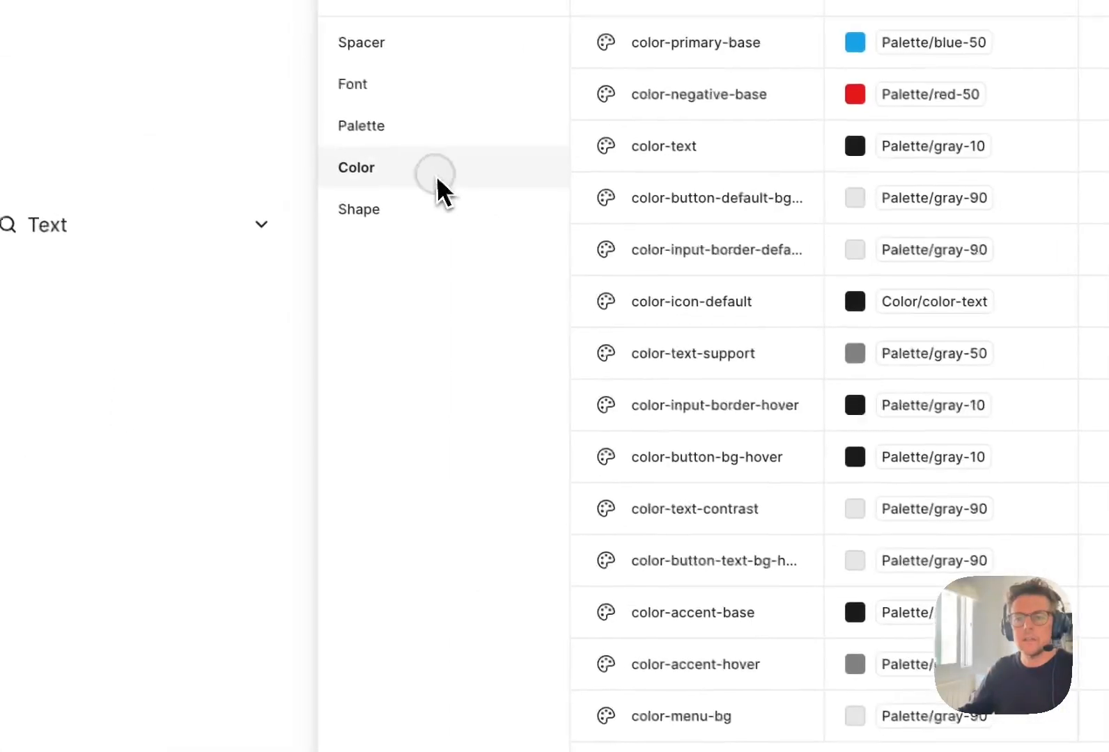
{"action": "left_click", "coordinate": [574, 516]}
{"action": "left_click", "coordinate": [546, 551]}
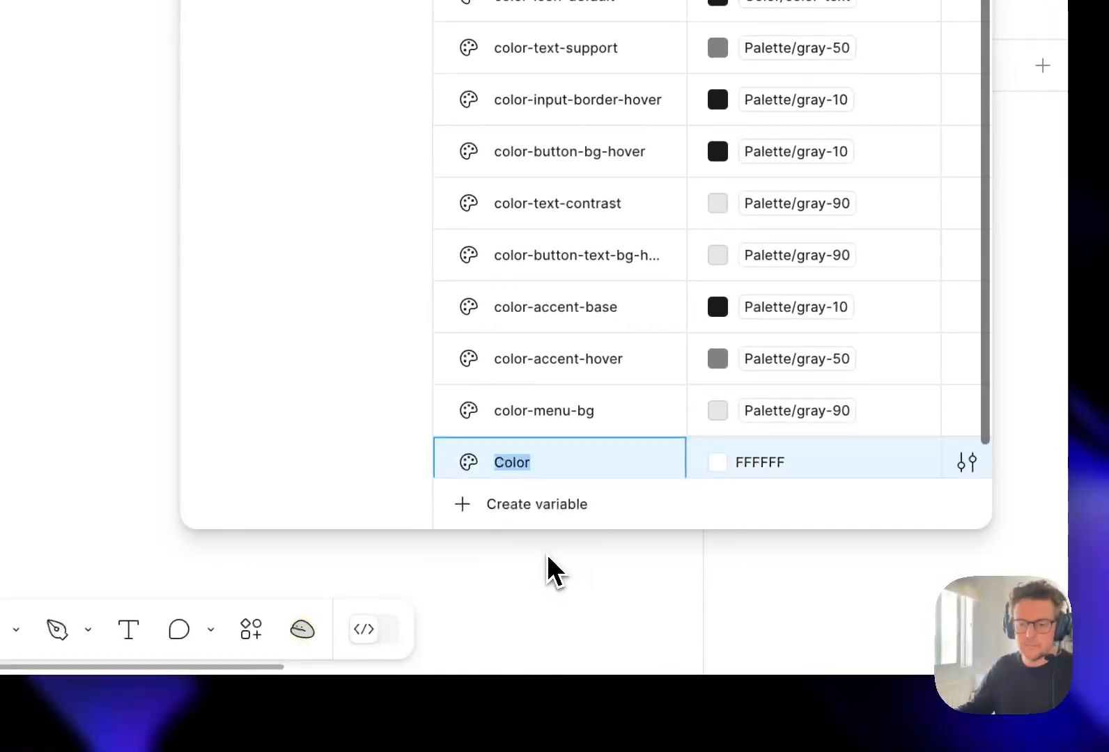
{"action": "type", "text": "color-"}
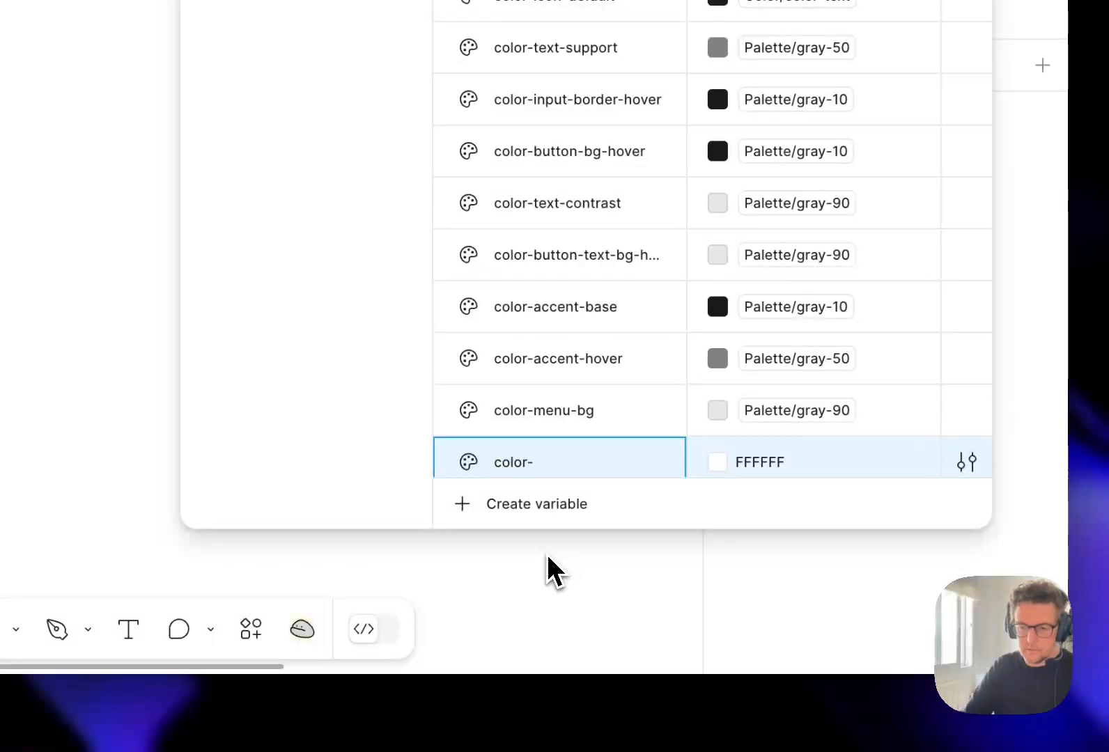
{"action": "type", "text": "card-bg"}
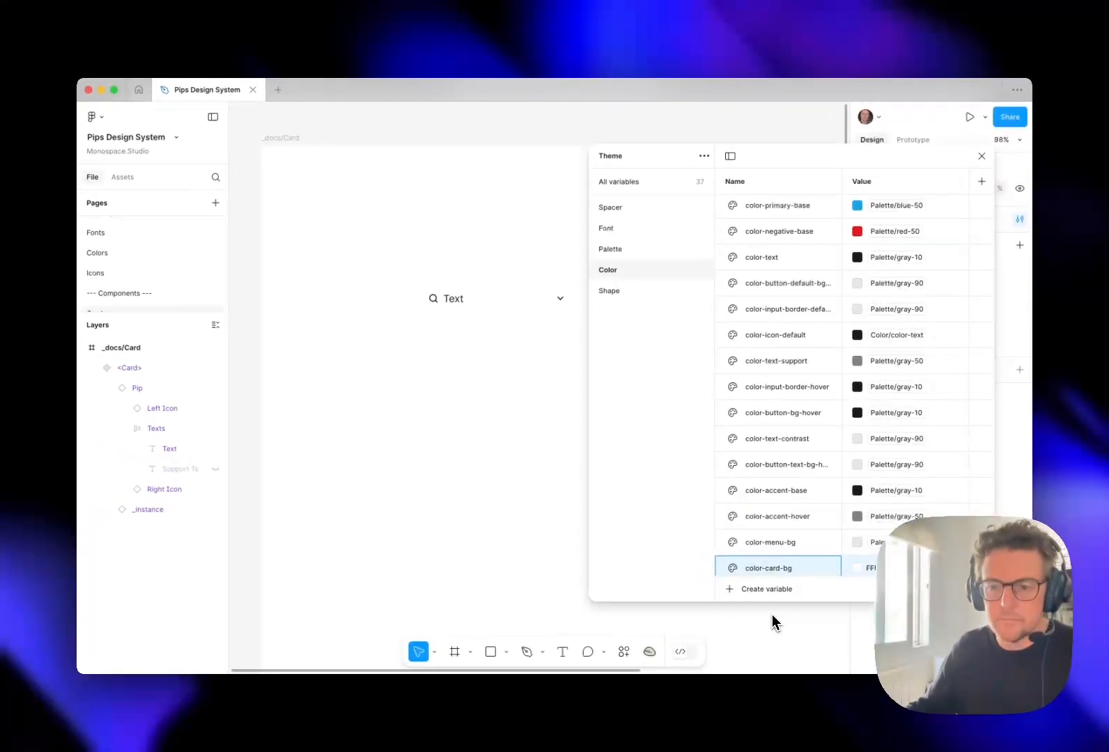
- Set the value of color-card-bg to the palette variable gray-90 and close the variables window
{"action": "left_click", "coordinate": [858, 568]}
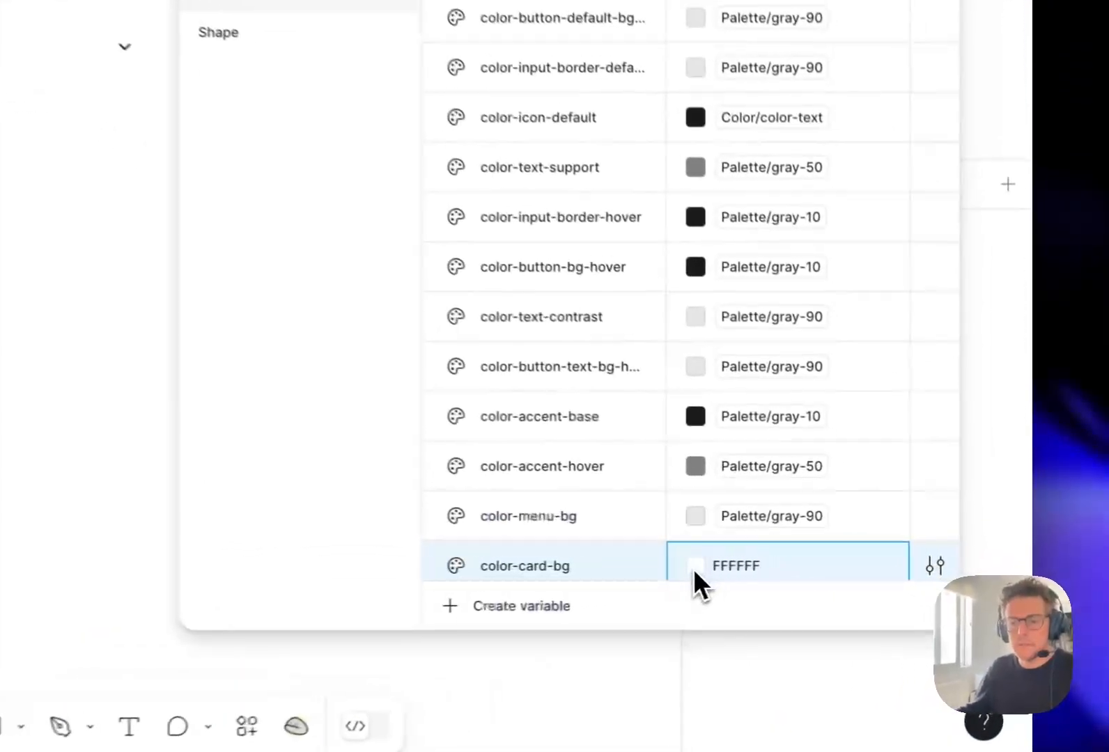
{"action": "left_click", "coordinate": [694, 567]}
{"action": "key", "text": "Escape"}
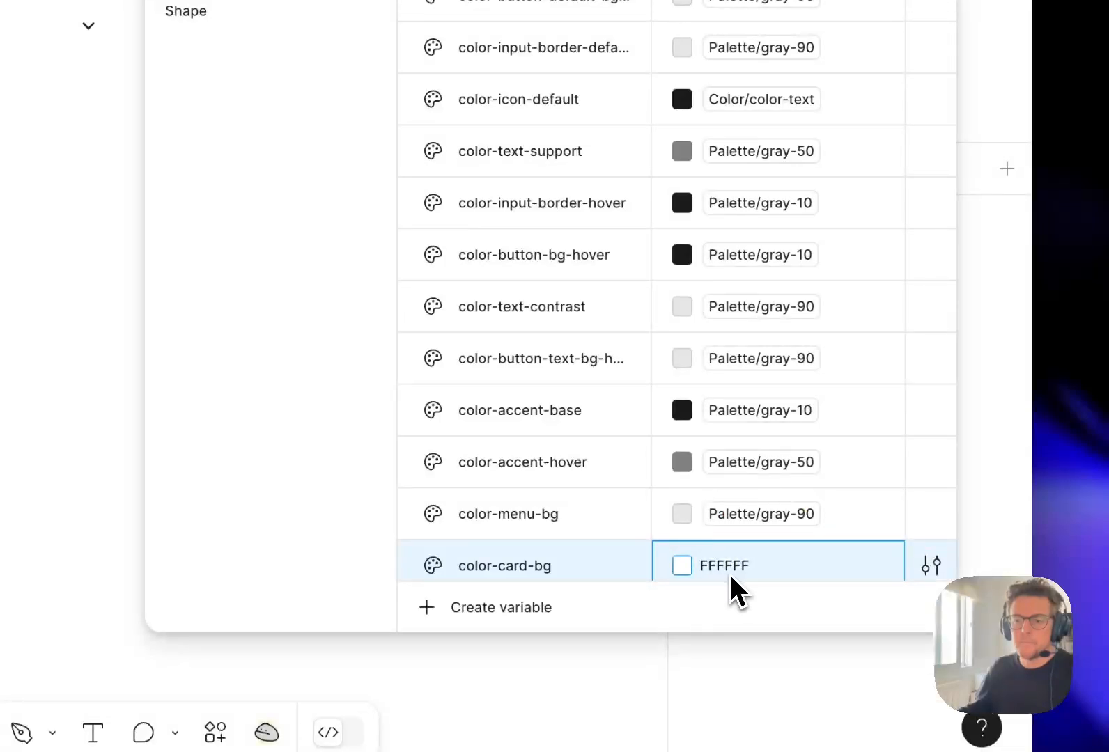
{"action": "double_click", "coordinate": [711, 573]}
{"action": "left_click", "coordinate": [698, 571]}
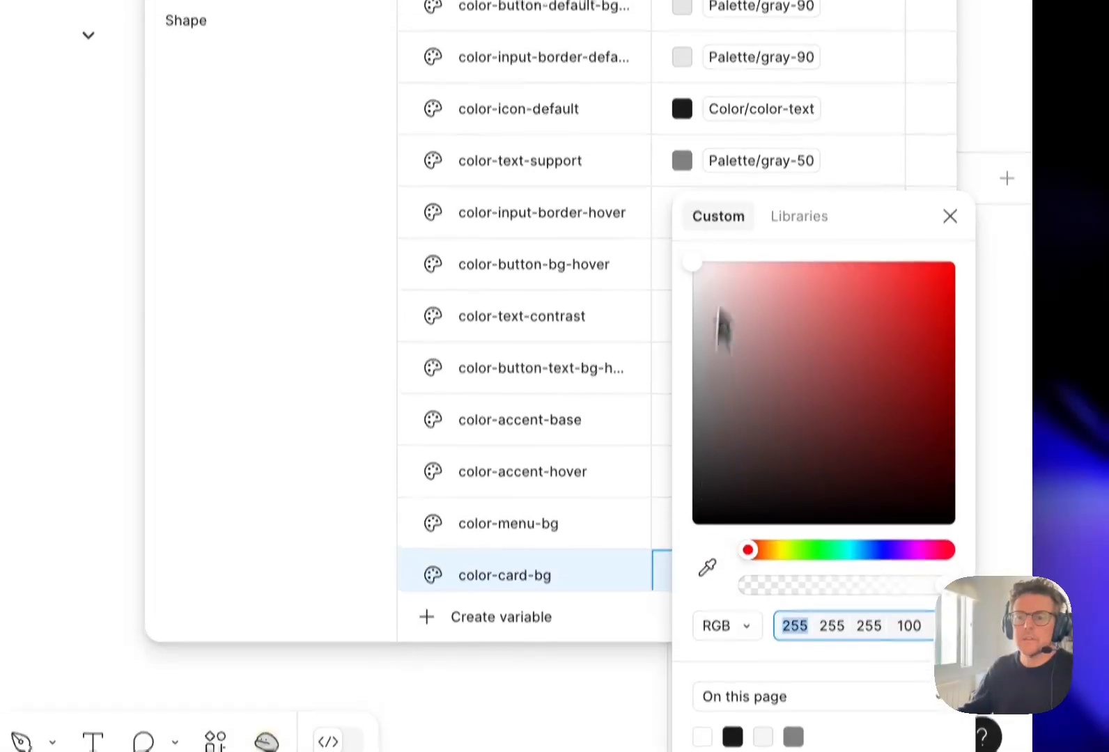
{"action": "left_click", "coordinate": [799, 272]}
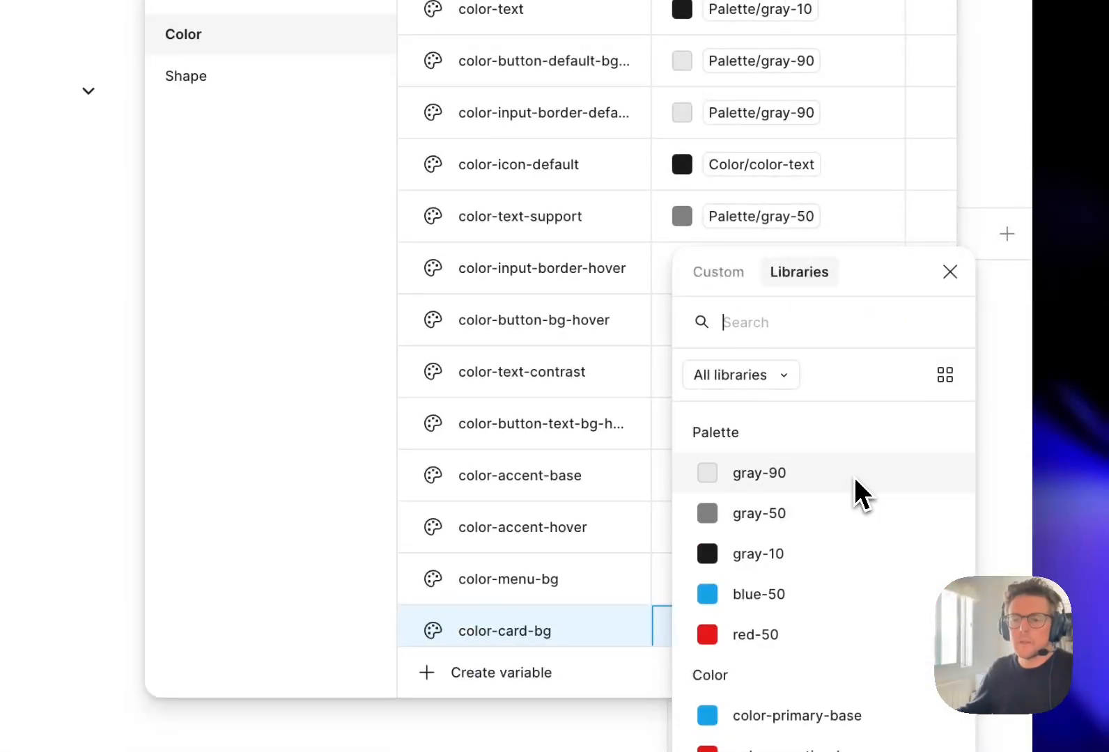
{"action": "scroll", "coordinate": [819, 551], "scroll_direction": "down", "scroll_amount": 5}
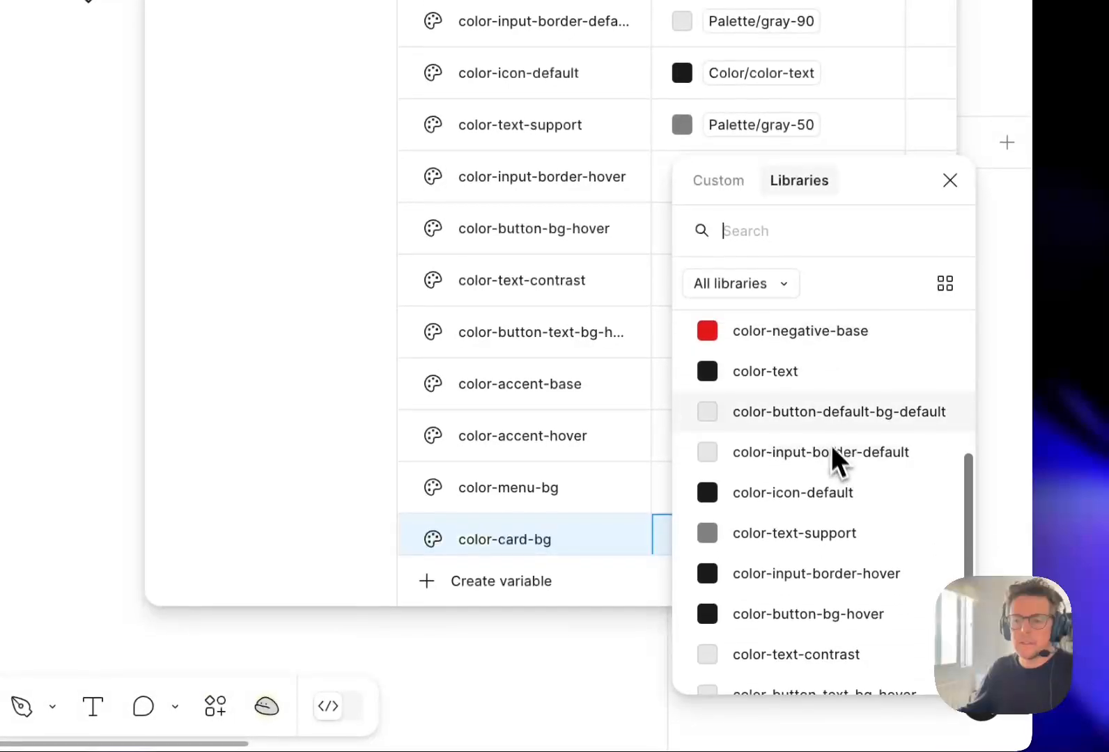
{"action": "scroll", "coordinate": [833, 513], "scroll_direction": "up", "scroll_amount": 5}
{"action": "left_click", "coordinate": [825, 387]}
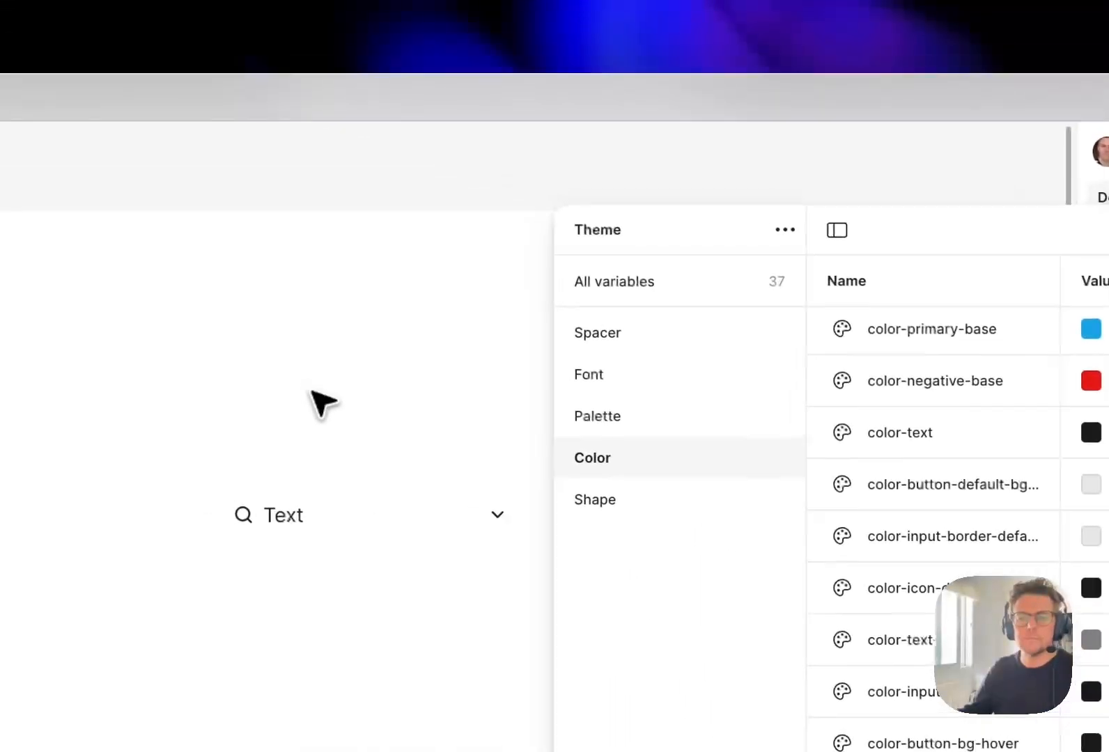
{"action": "left_click", "coordinate": [953, 240]}
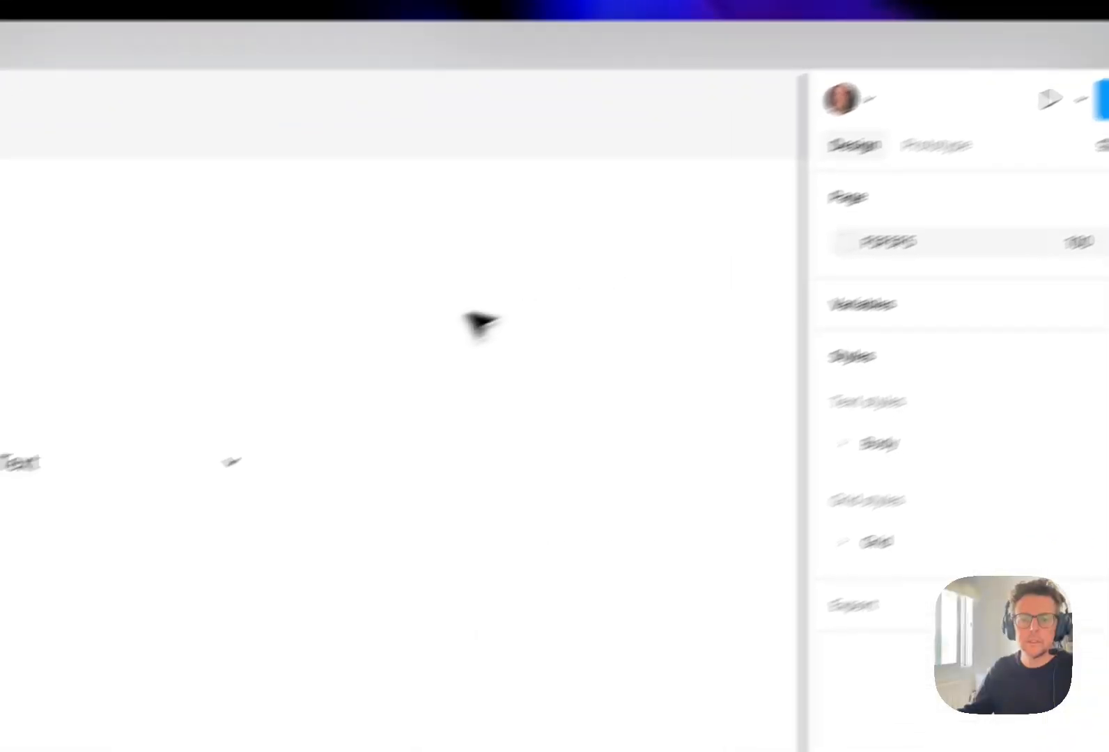
- Apply the color-card-bg variable as the <Card> component's fill
{"action": "left_click", "coordinate": [207, 518]}
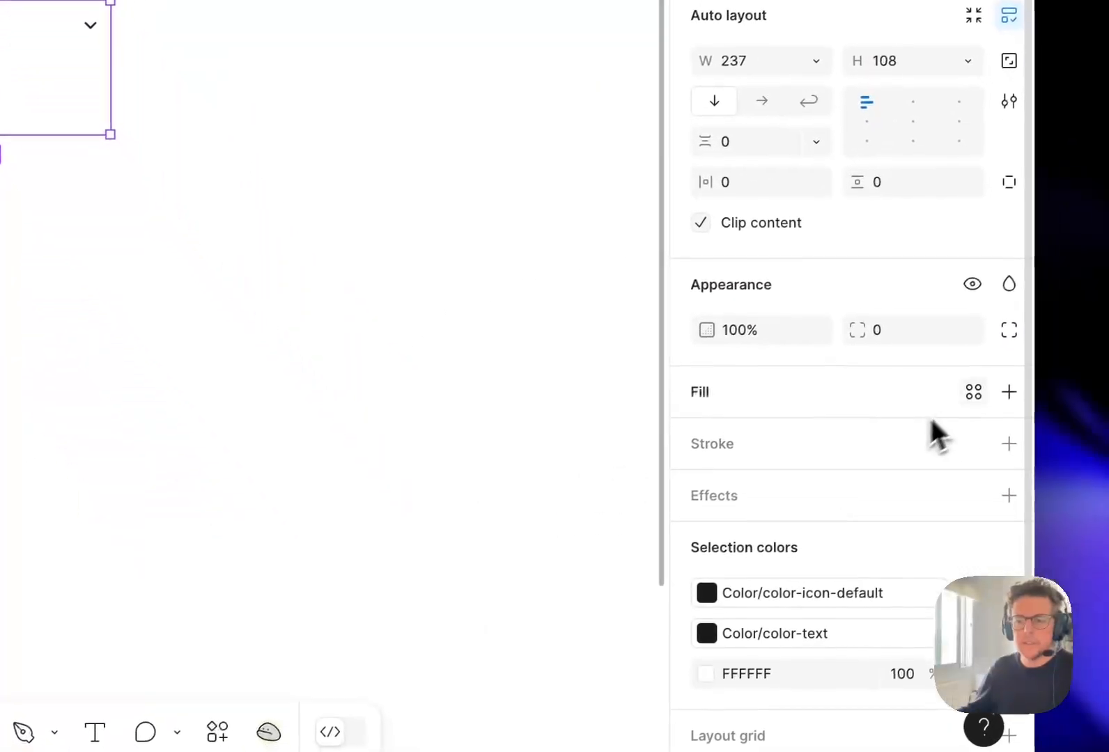
{"action": "left_click", "coordinate": [973, 392]}
{"action": "scroll", "coordinate": [550, 557], "scroll_direction": "down", "scroll_amount": 5}
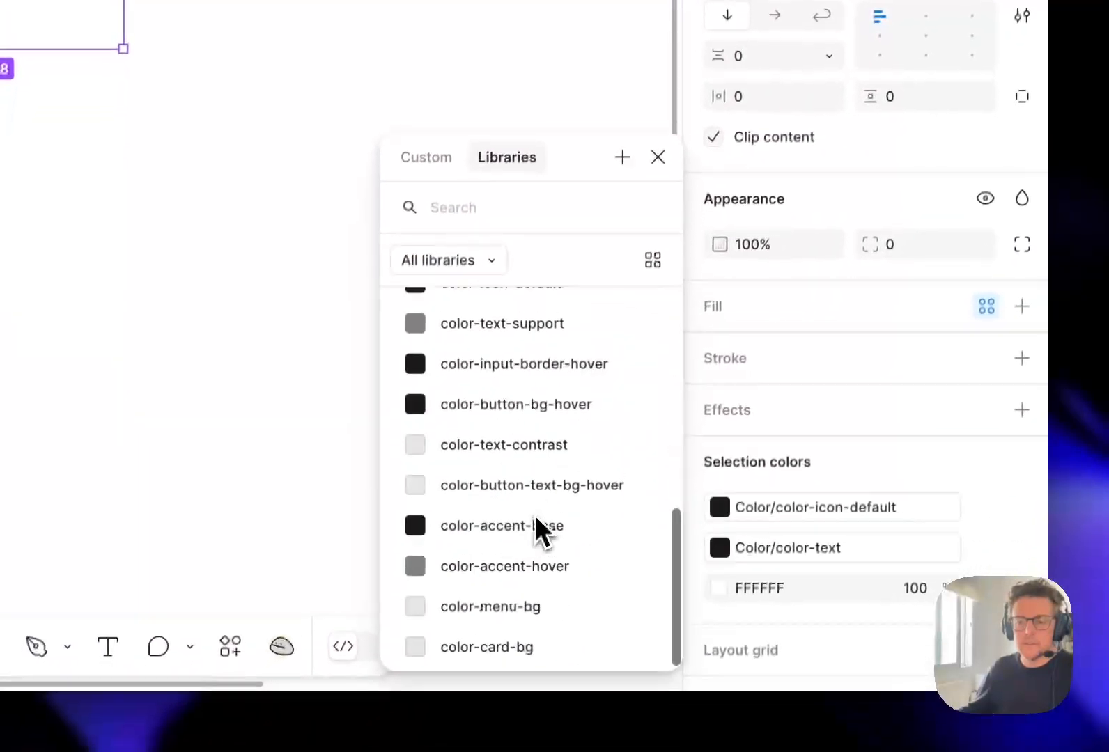
{"action": "left_click", "coordinate": [558, 646]}
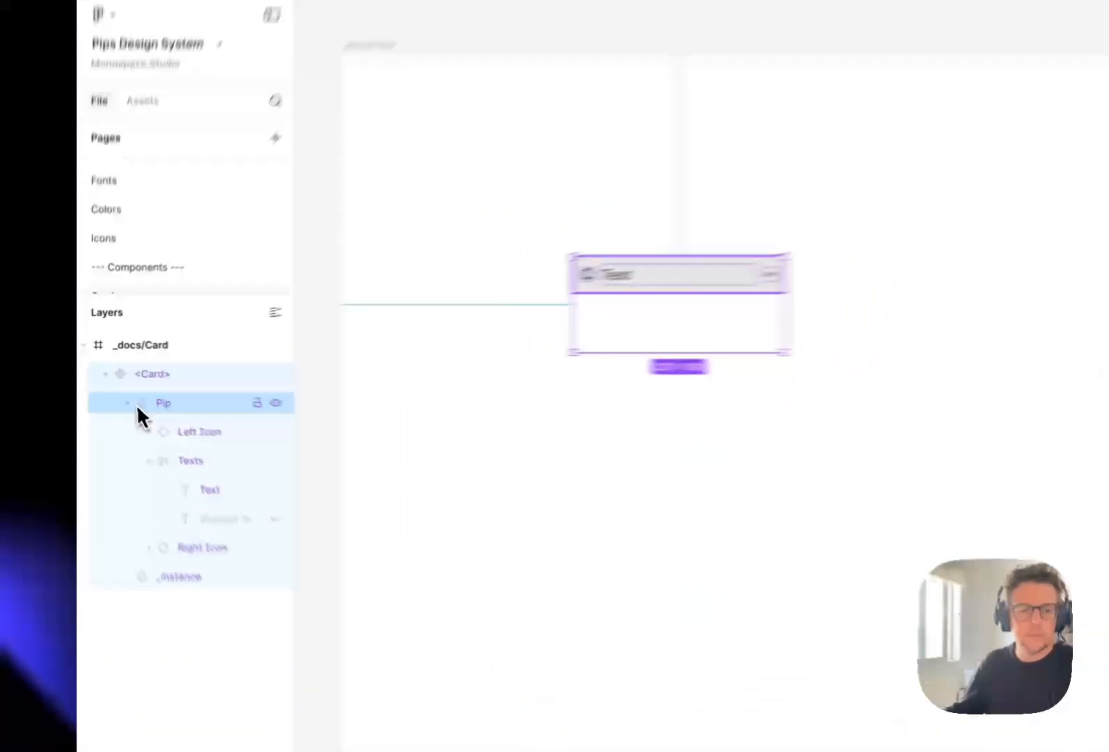
- Collapse the Pip layer inside <Card> and select the <Card> component
{"action": "left_click", "coordinate": [112, 388]}
{"action": "left_click", "coordinate": [130, 368]}
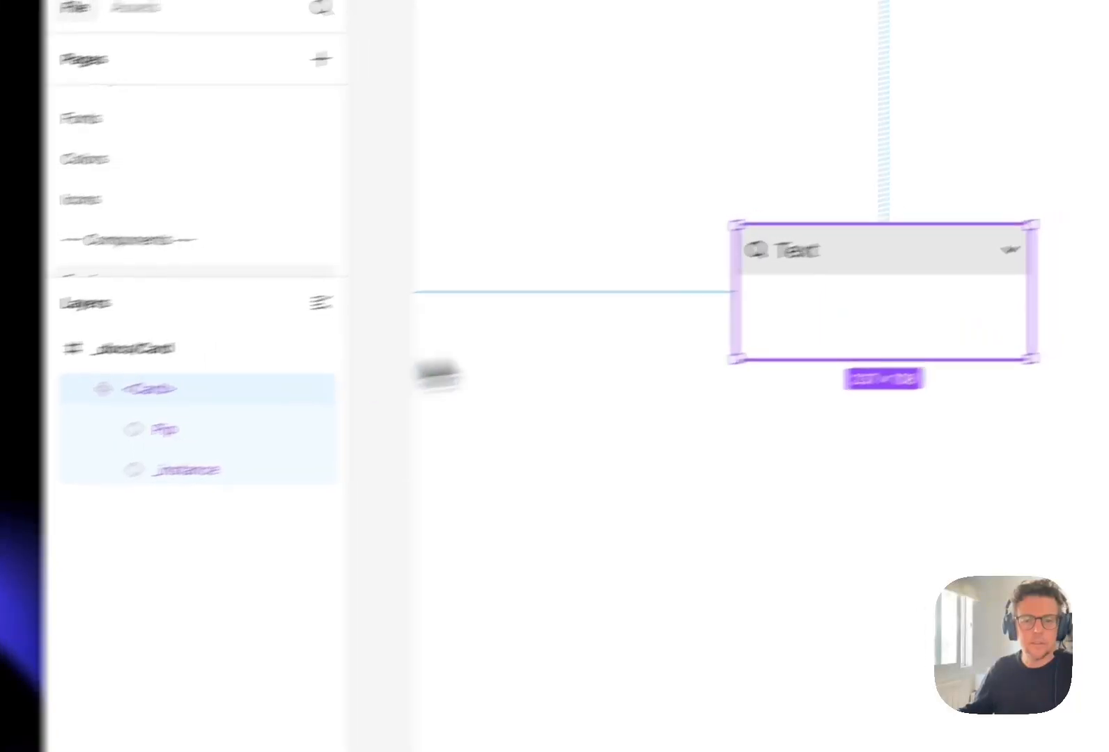
{"action": "left_click", "coordinate": [513, 389]}
{"action": "left_click", "coordinate": [925, 311]}
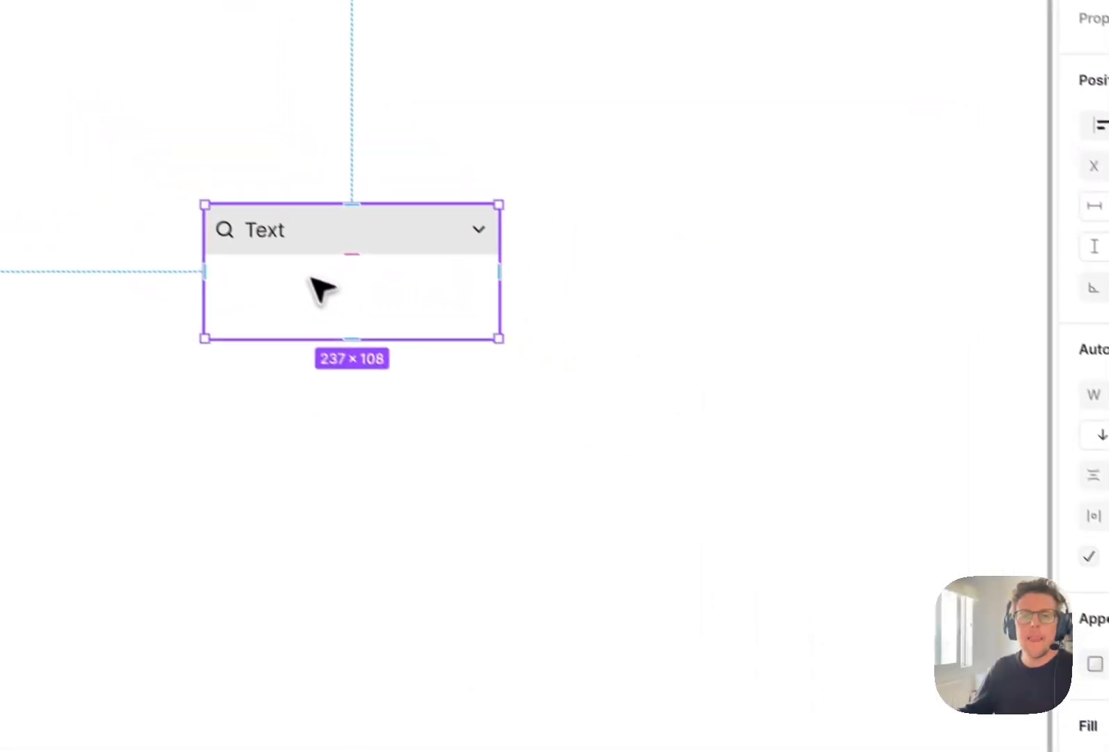
- Go to the _instance main component, remove its fill, and return to the instance in <Card>
{"action": "left_click", "coordinate": [320, 289]}
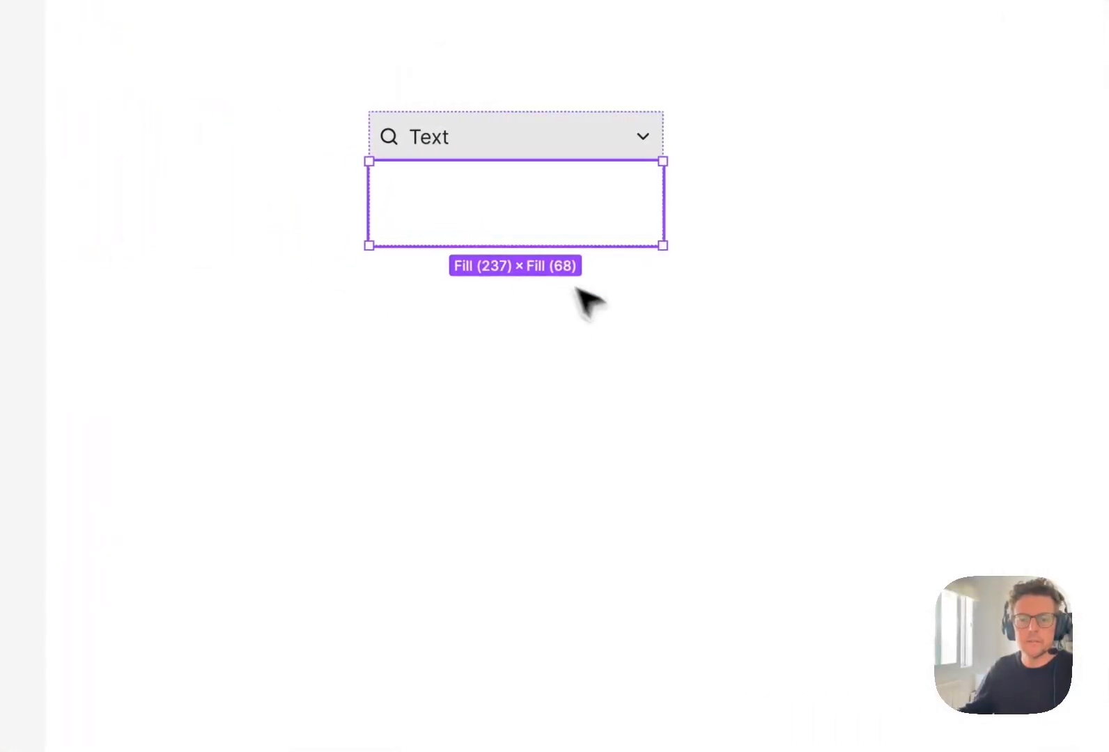
{"action": "right_click", "coordinate": [482, 230]}
{"action": "left_click", "coordinate": [575, 561]}
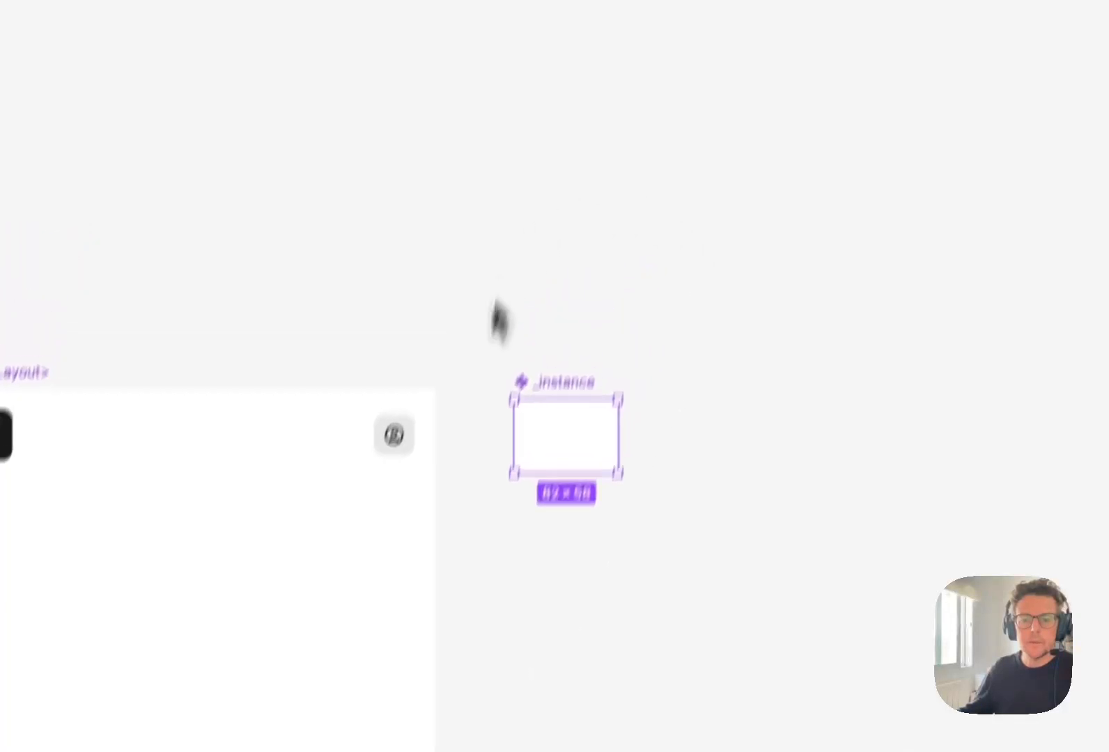
{"action": "left_click", "coordinate": [1082, 486]}
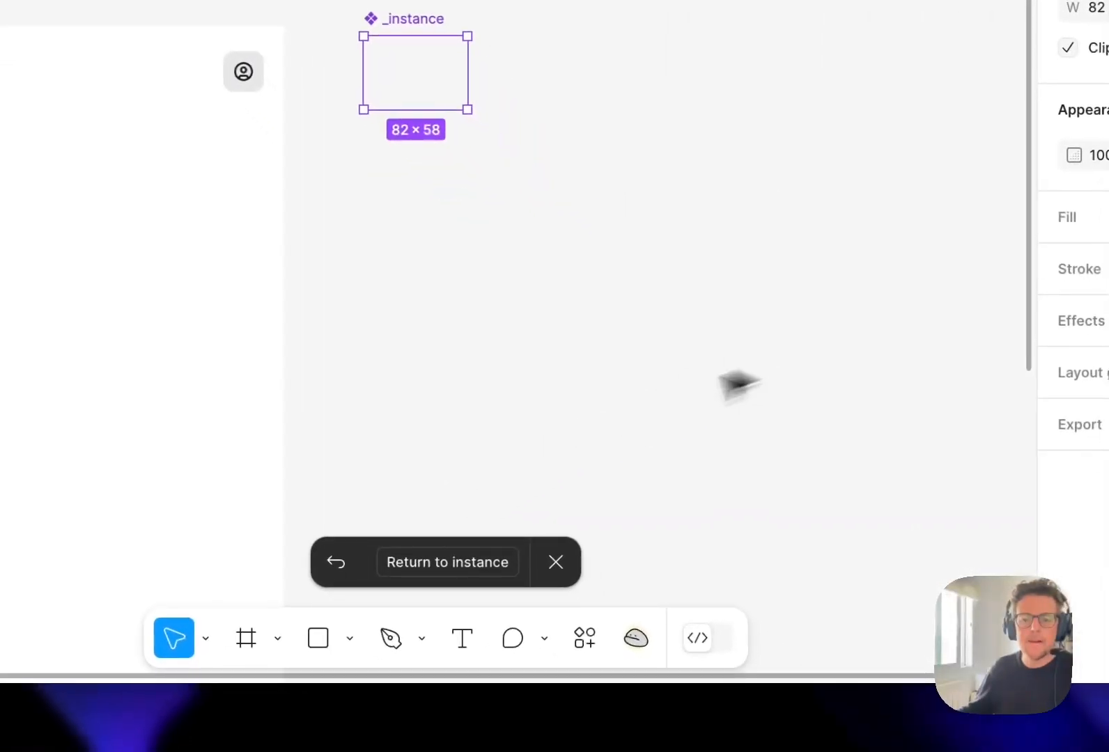
{"action": "left_click", "coordinate": [448, 563]}
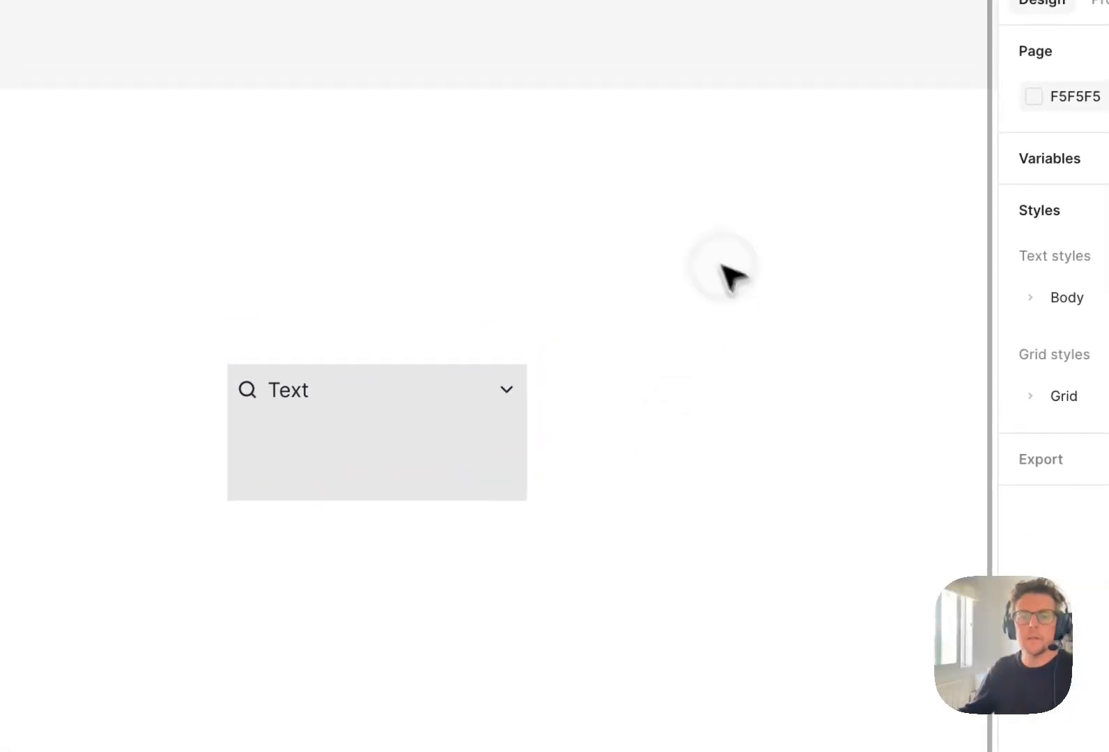
- Bind the <Card> component's corner radius to the radius variable with a value of 8, and deselect the component
{"action": "left_click", "coordinate": [389, 389]}
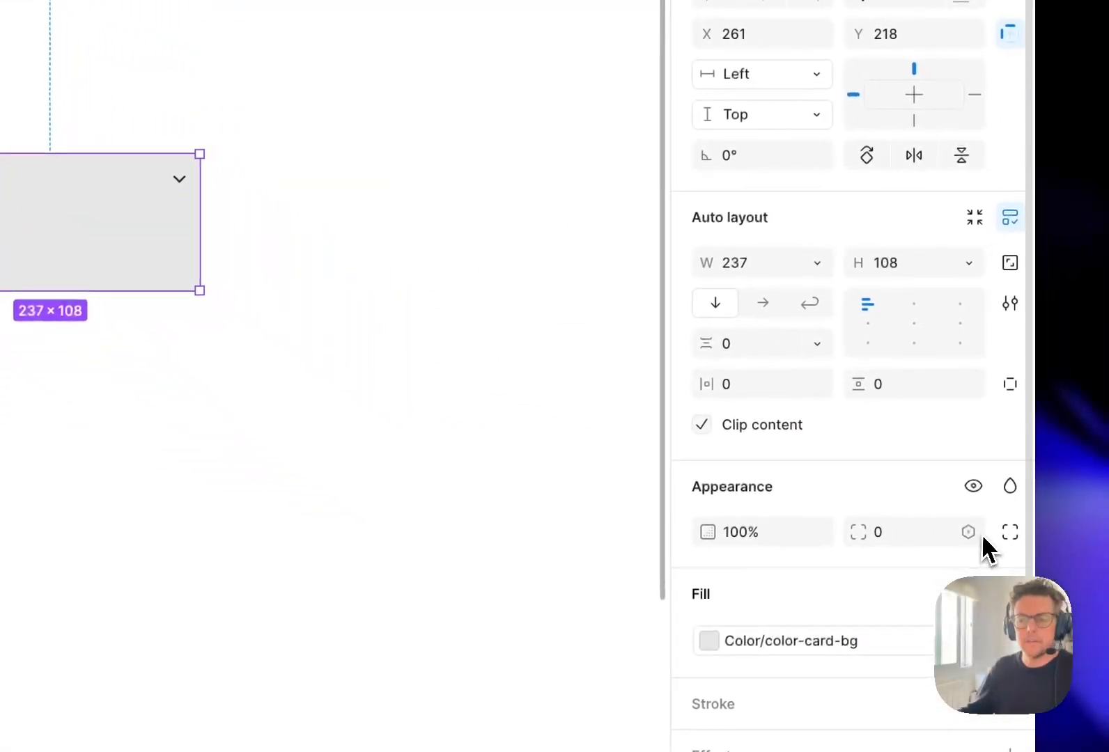
{"action": "left_click", "coordinate": [968, 532]}
{"action": "type", "text": "rad"}
{"action": "left_click", "coordinate": [902, 529]}
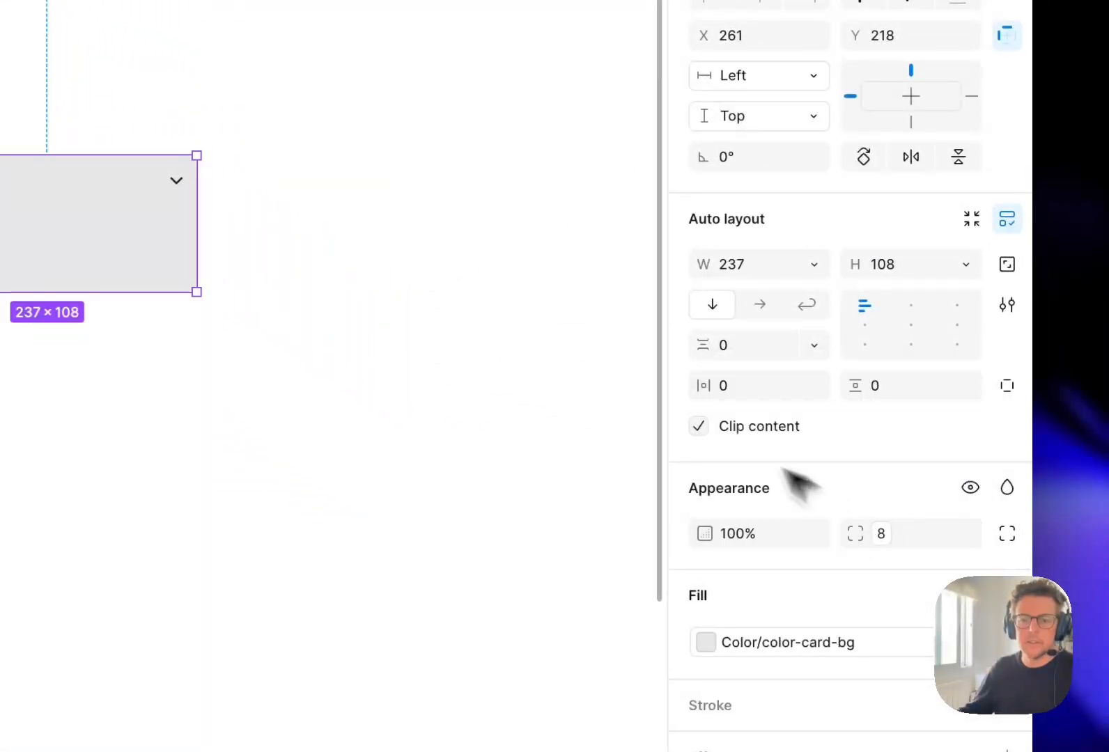
{"action": "left_click", "coordinate": [648, 401]}
{"action": "left_click_drag", "start_coordinate": [664, 420], "coordinate": [653, 413]}
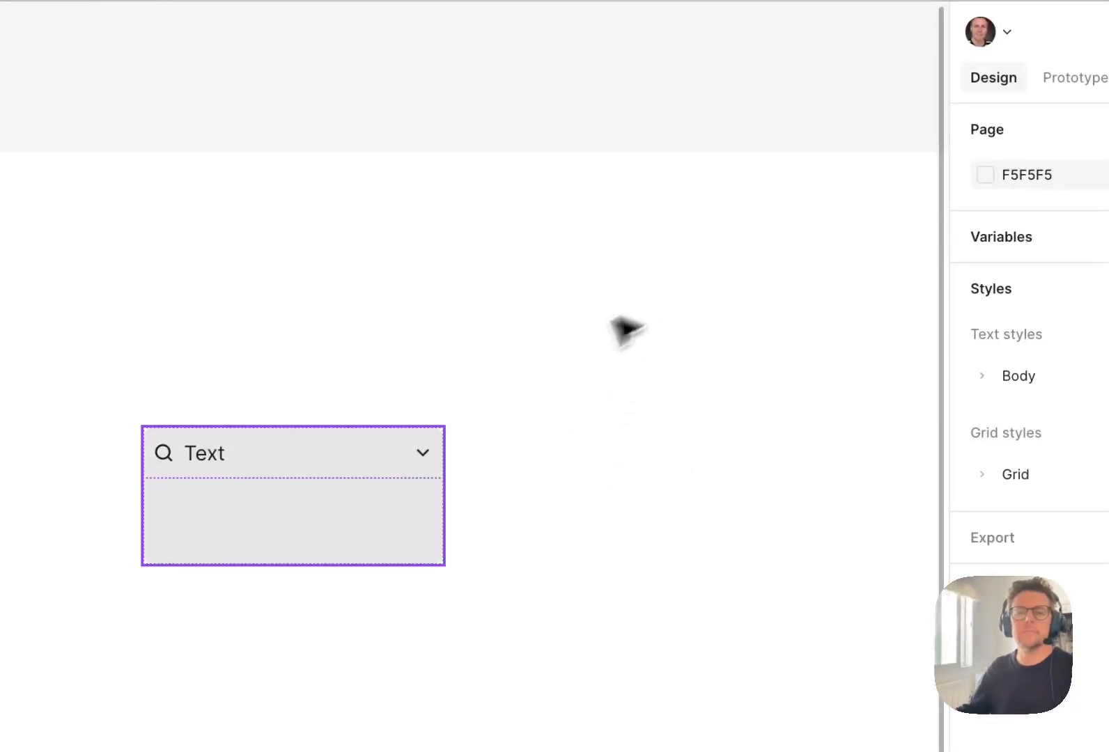
- Try stretching the <Card> component vertically to test how its content area resizes, and undo the height change
{"action": "left_click_drag", "start_coordinate": [323, 493], "coordinate": [299, 420]}
{"action": "left_click_drag", "start_coordinate": [305, 494], "coordinate": [296, 543]}
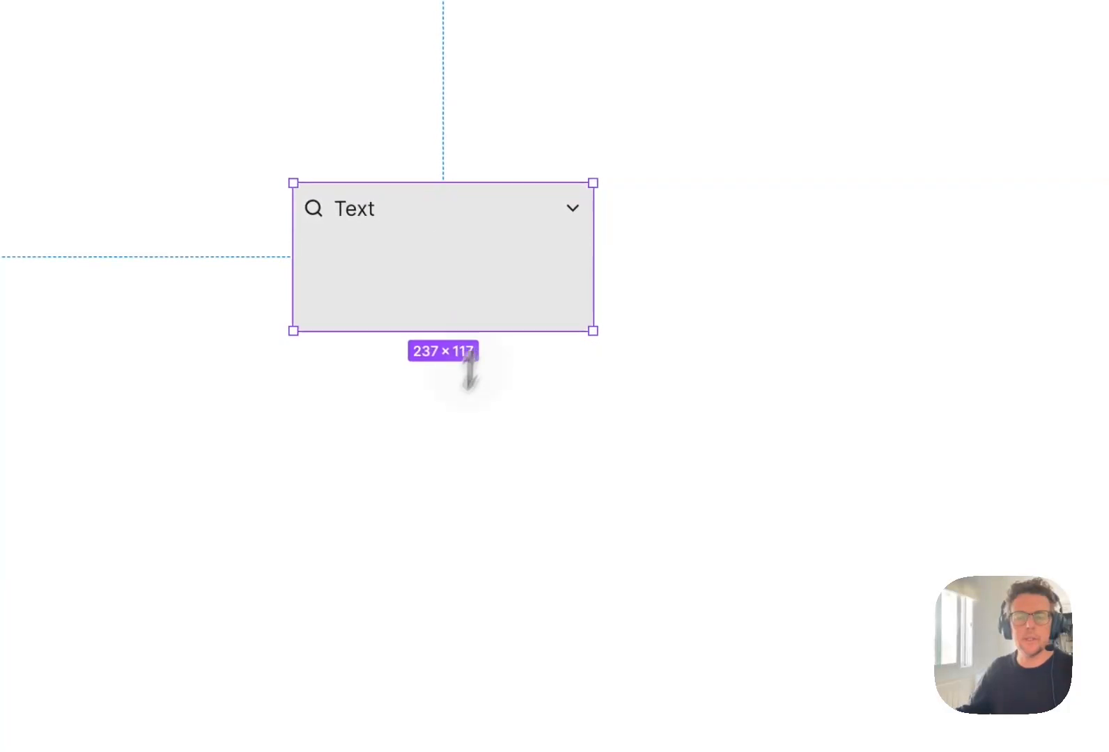
{"action": "left_click_drag", "start_coordinate": [469, 370], "coordinate": [495, 401]}
{"action": "key", "text": "super+z"}
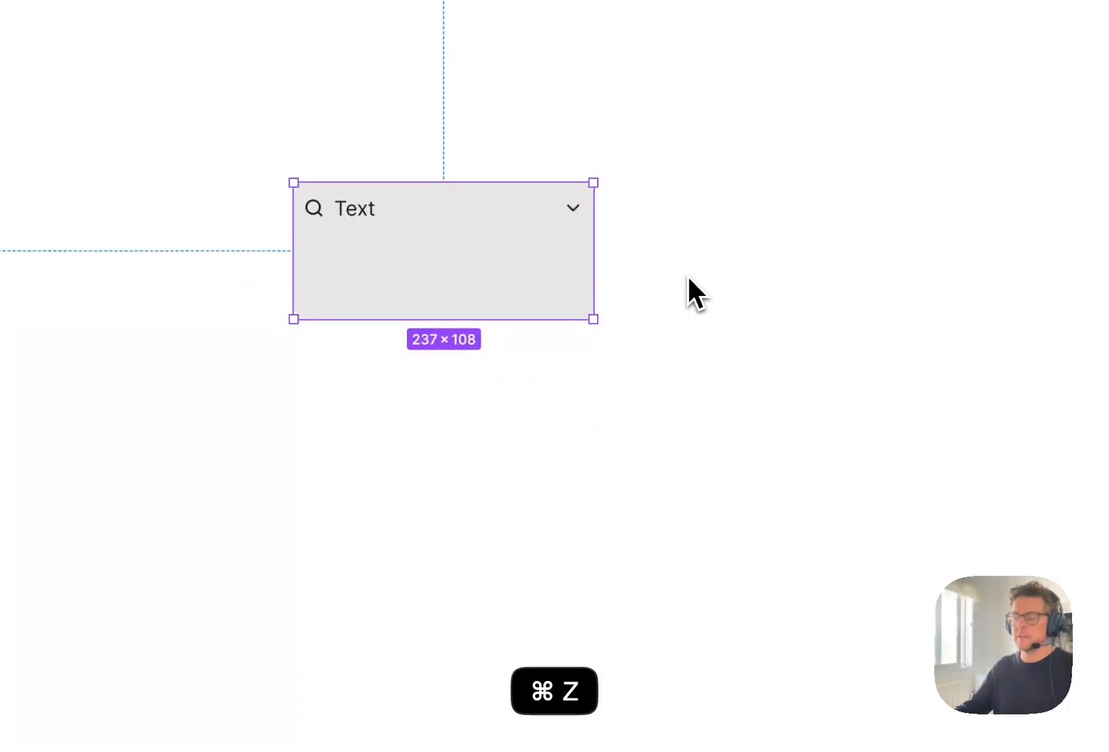
{"action": "left_click", "coordinate": [777, 199]}
{"action": "left_click", "coordinate": [448, 270]}
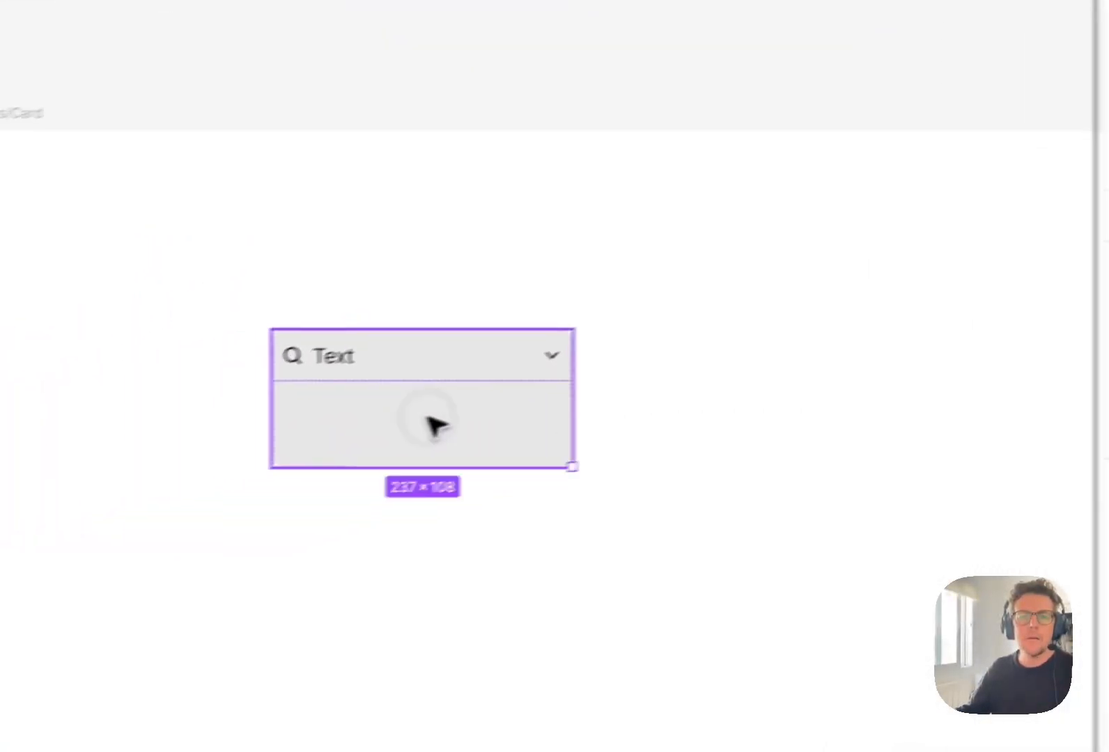
{"action": "left_click_drag", "start_coordinate": [426, 416], "coordinate": [453, 410]}
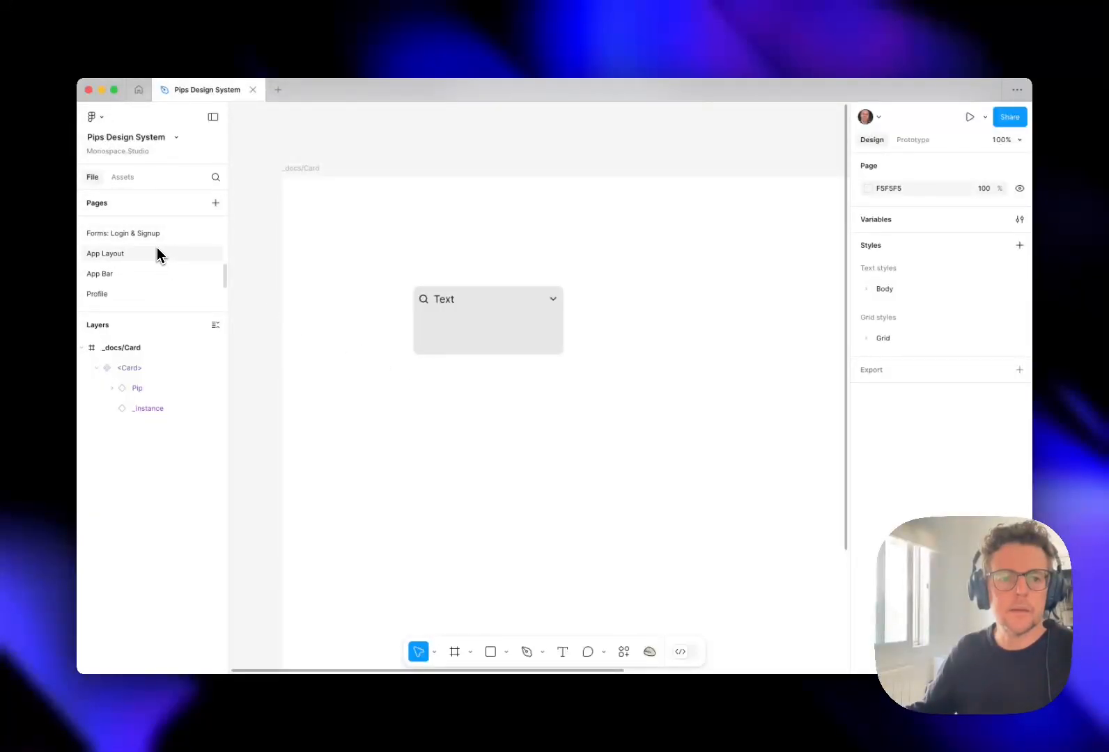
- Add a new page to the file and insert an instance of the <Card> component on it
{"action": "left_click", "coordinate": [178, 253]}
{"action": "left_click", "coordinate": [215, 203]}
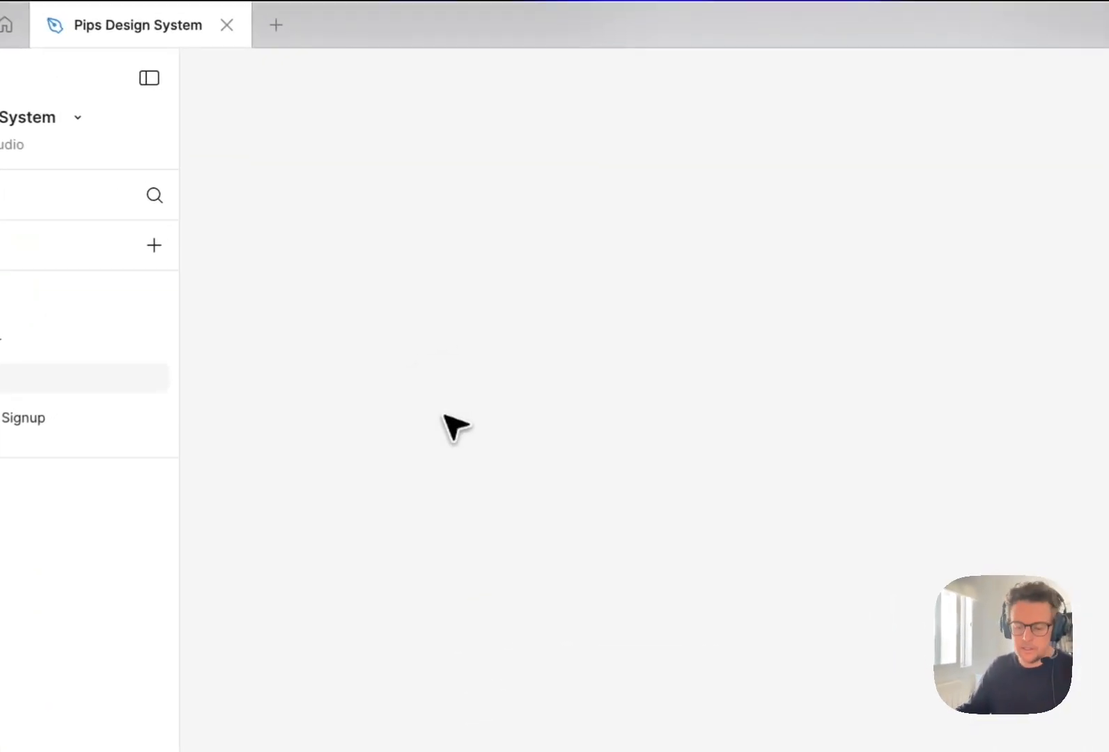
{"action": "key", "text": "shift+i"}
{"action": "type", "text": "card"}
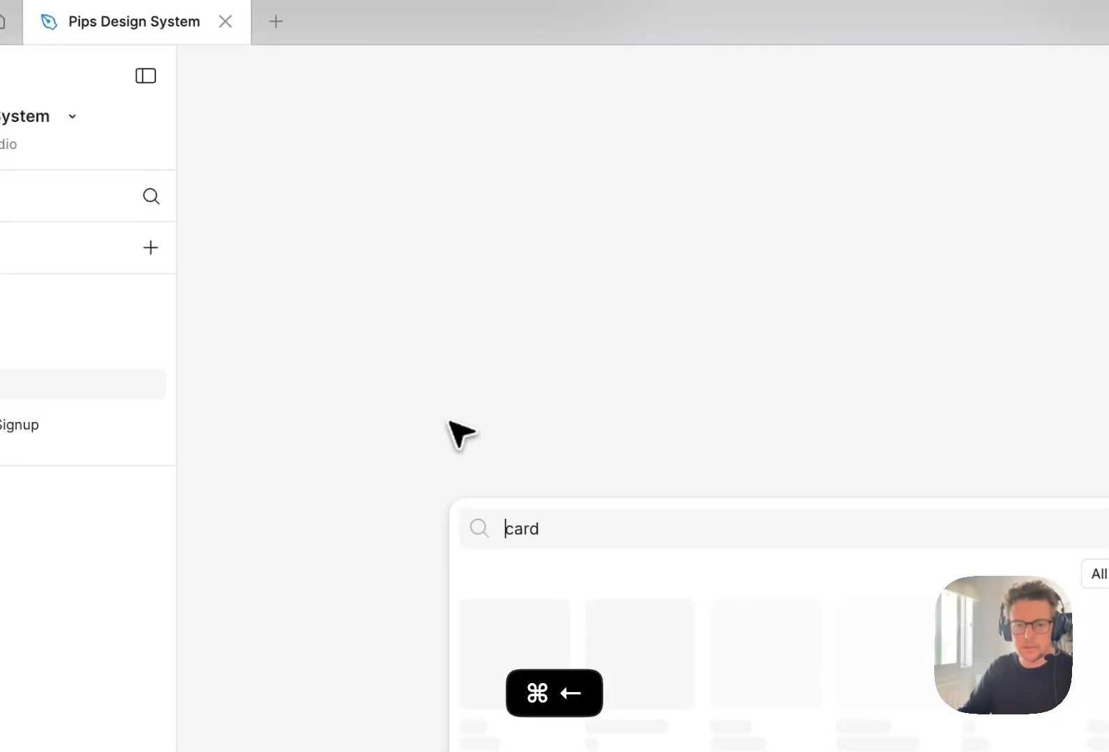
{"action": "type", "text": "<"}
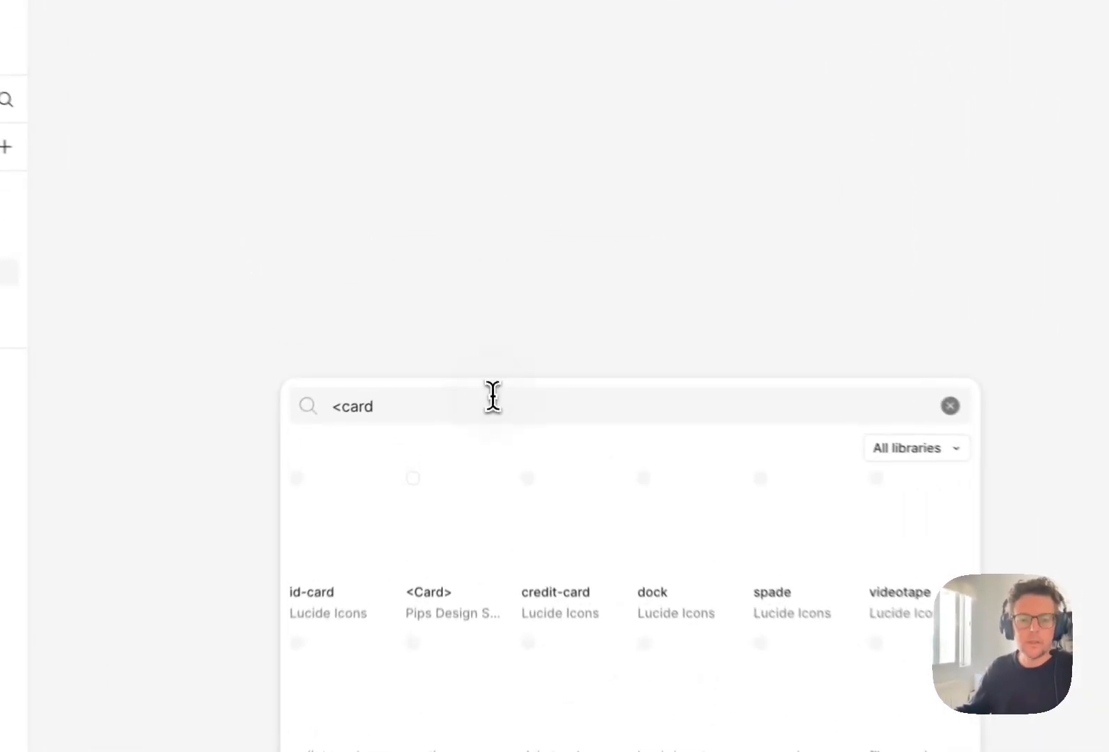
{"action": "left_click", "coordinate": [452, 555]}
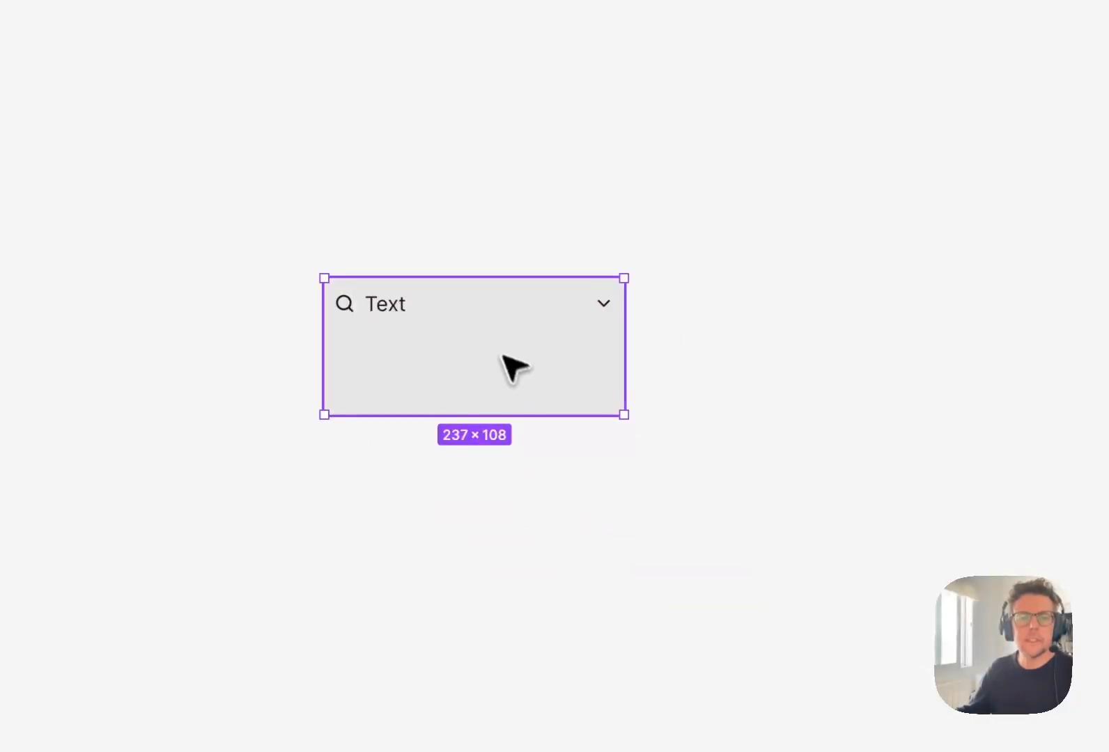
- Duplicate the <Card> instance directly to the right of the original and select the original instance
{"action": "left_click_drag", "start_coordinate": [477, 357], "coordinate": [764, 354]}
{"action": "left_click", "coordinate": [515, 356]}
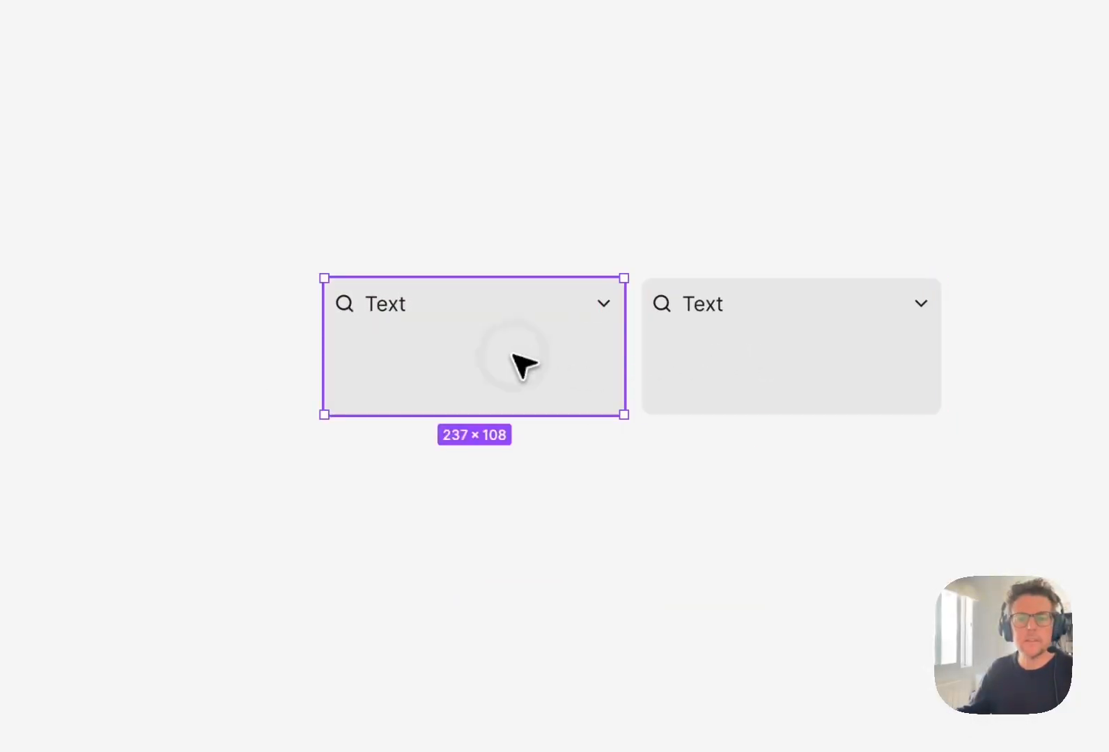
{"action": "left_click", "coordinate": [718, 355], "text": "shift"}
{"action": "left_click", "coordinate": [643, 213]}
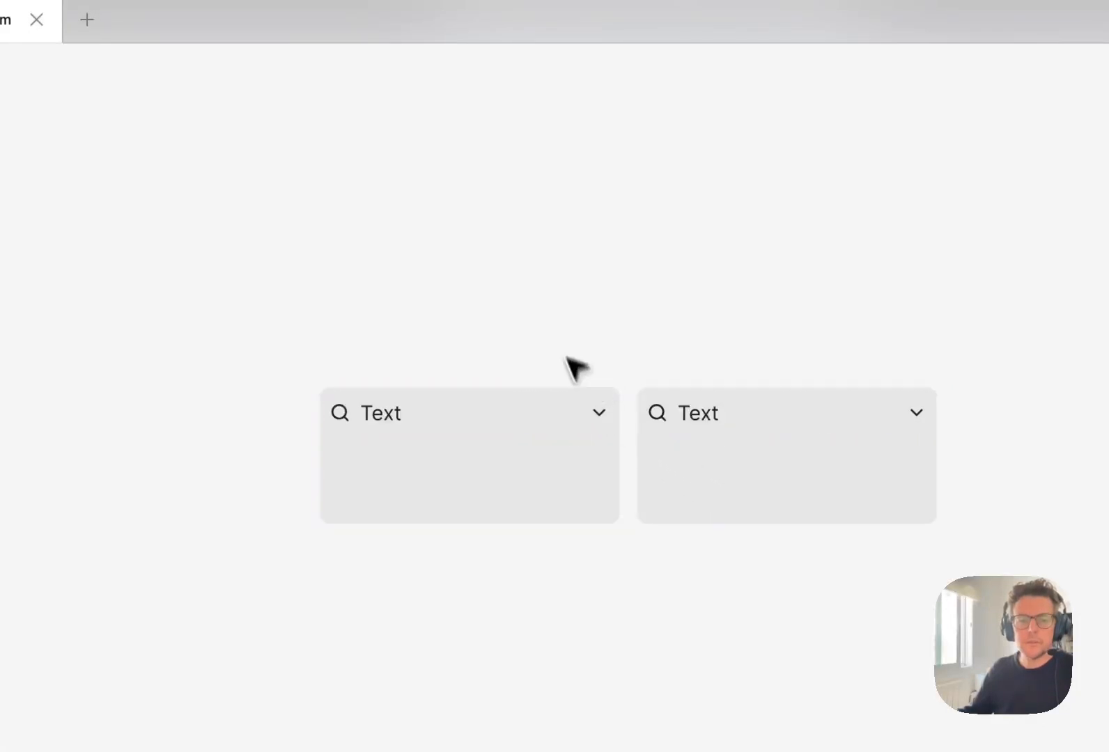
{"action": "left_click", "coordinate": [530, 418]}
{"action": "left_click", "coordinate": [742, 460]}
{"action": "left_click", "coordinate": [537, 470]}
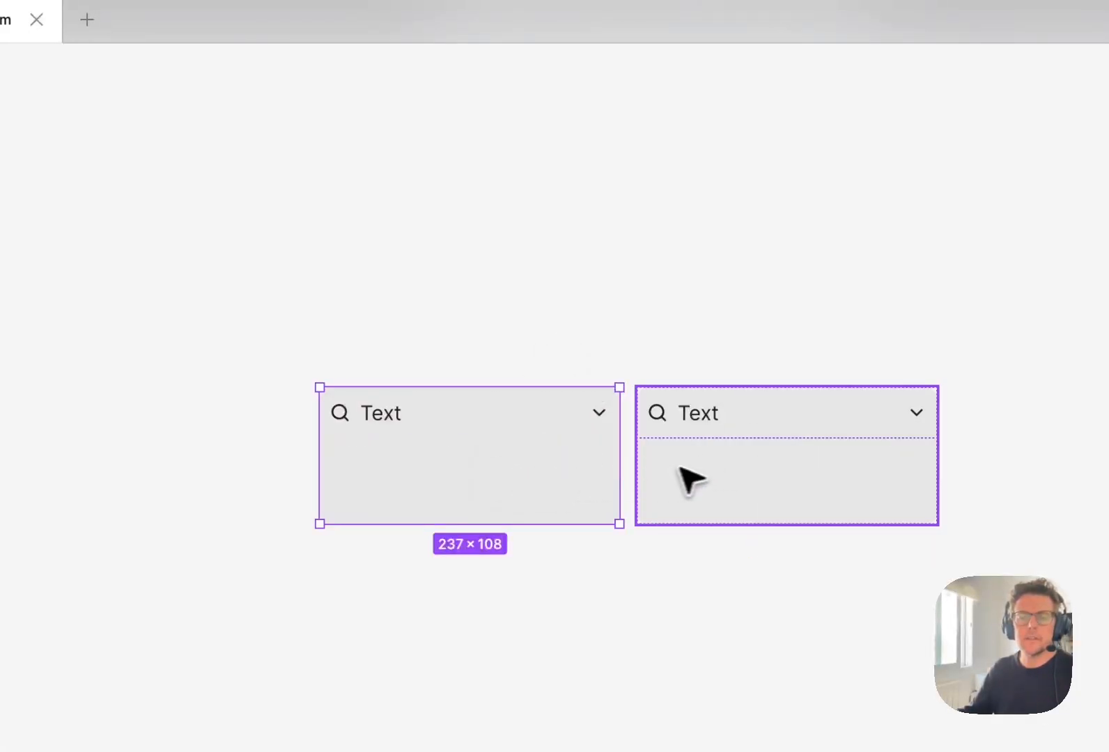
{"action": "left_click", "coordinate": [699, 471], "text": "shift"}
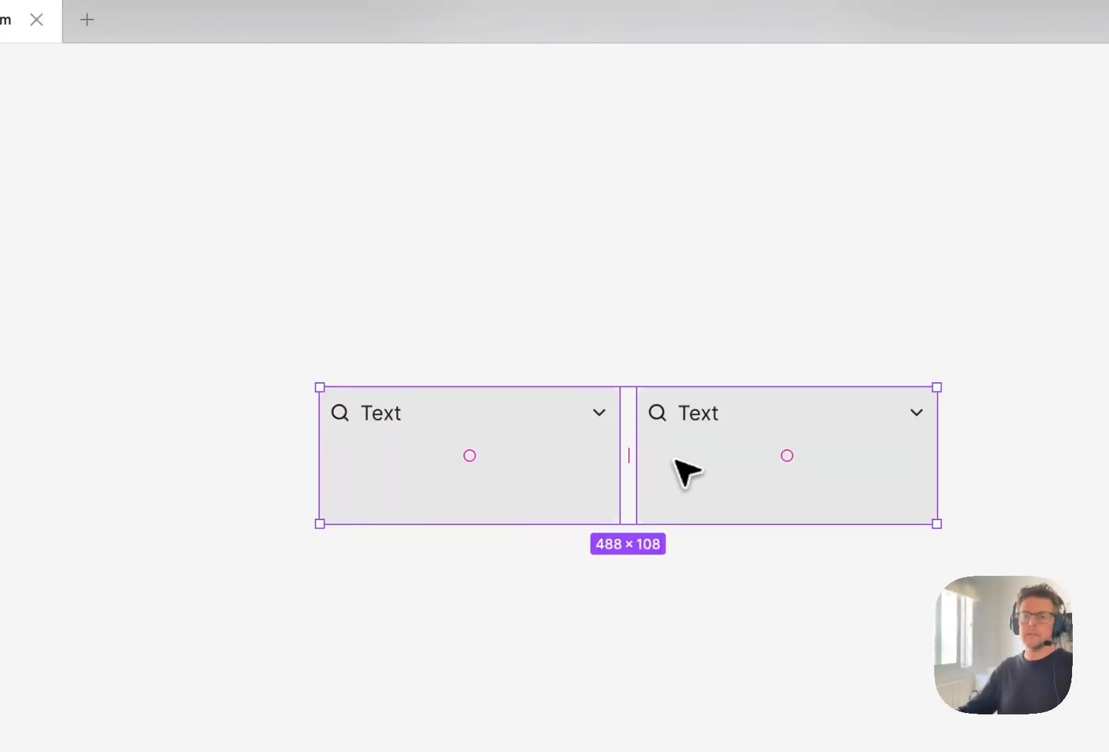
{"action": "left_click", "coordinate": [641, 319]}
{"action": "left_click", "coordinate": [587, 454]}
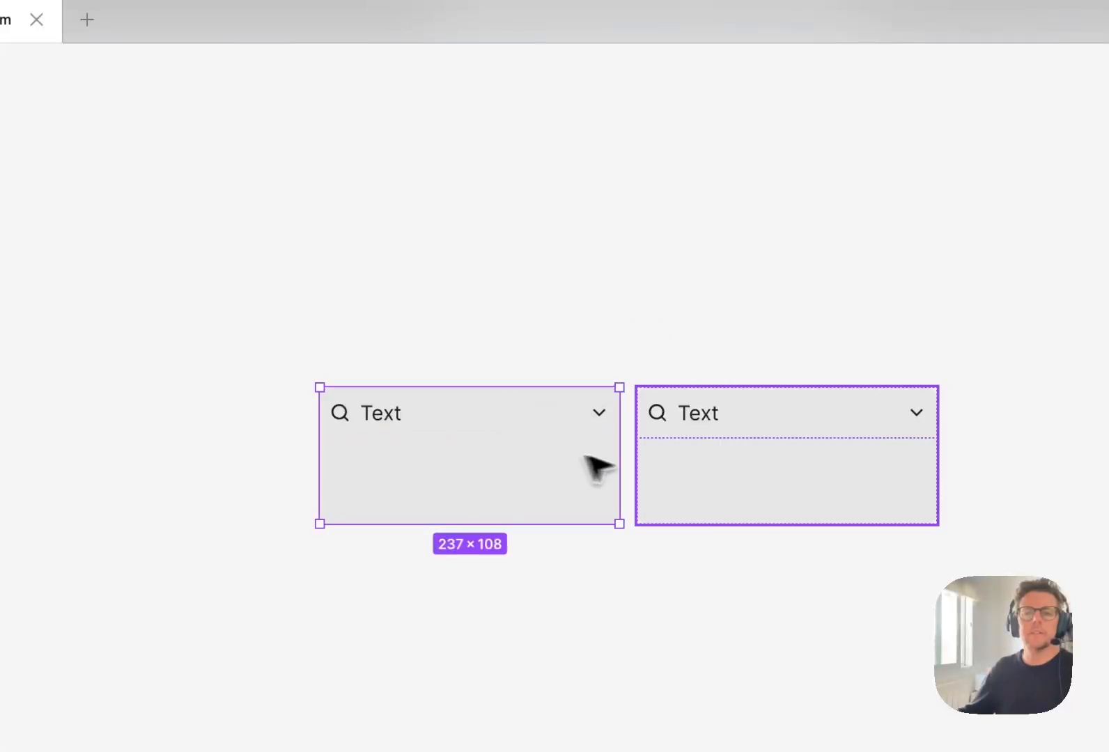
{"action": "left_click", "coordinate": [690, 467], "text": "shift"}
{"action": "left_click", "coordinate": [528, 305]}
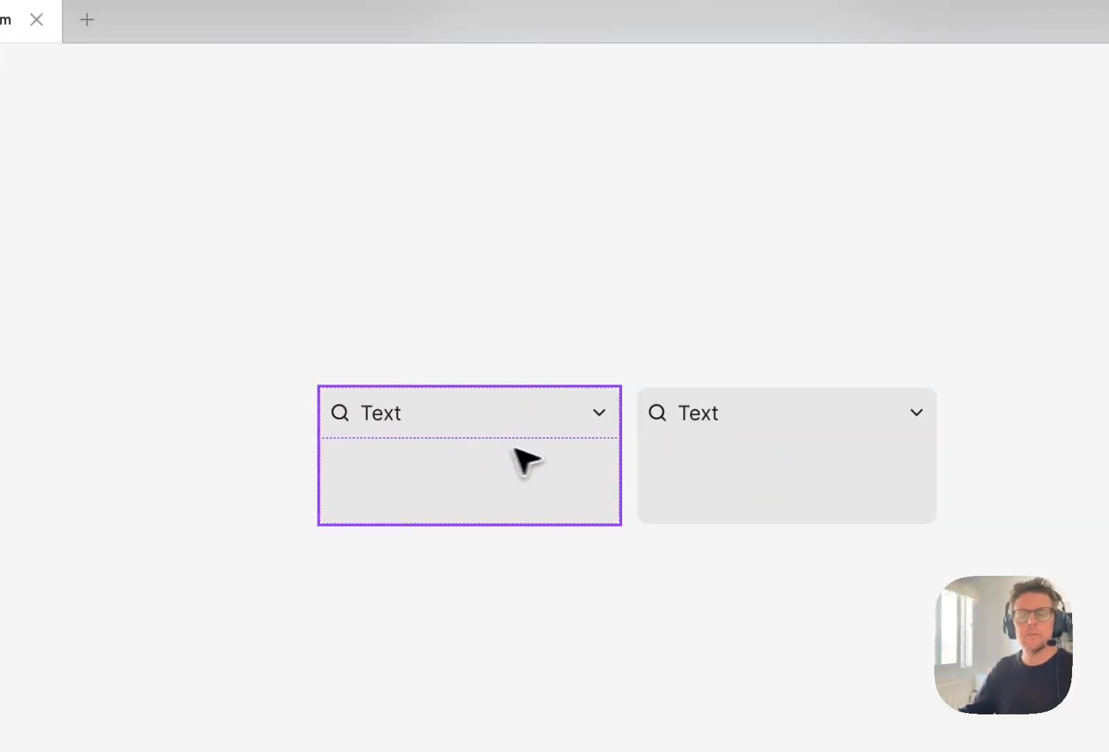
- Wrap both <Card> instances in an auto layout frame and name it Row
{"action": "left_click", "coordinate": [578, 492]}
{"action": "left_click", "coordinate": [704, 479], "text": "shift"}
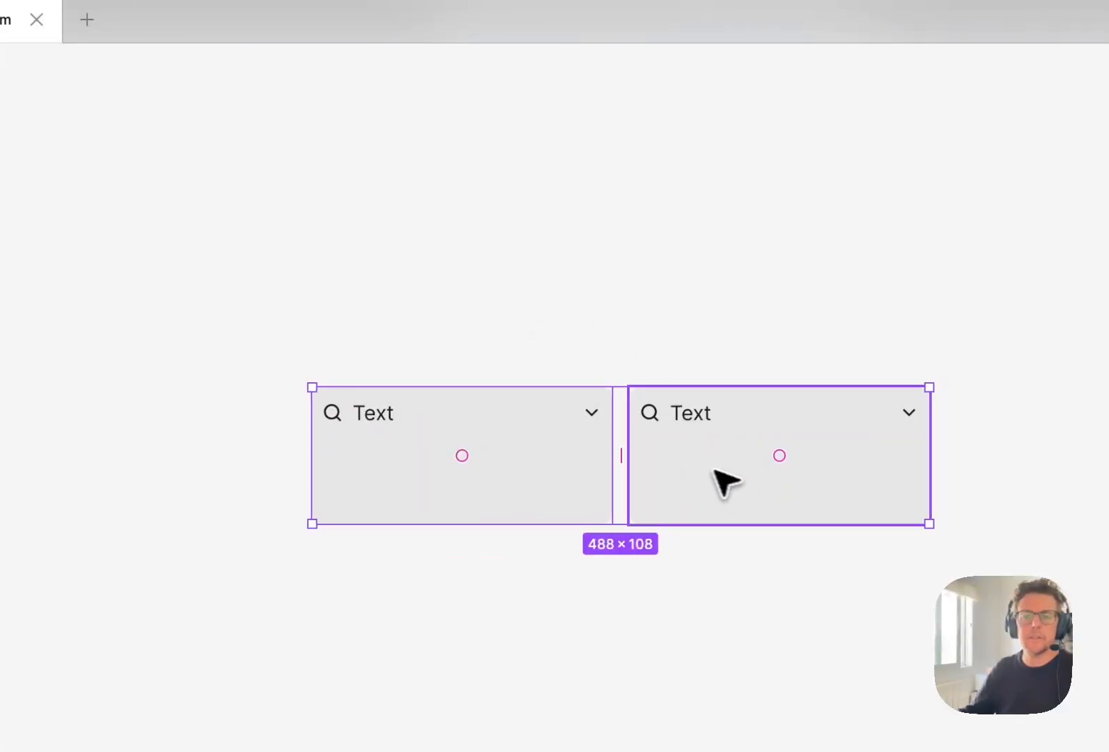
{"action": "key", "text": "shift+a"}
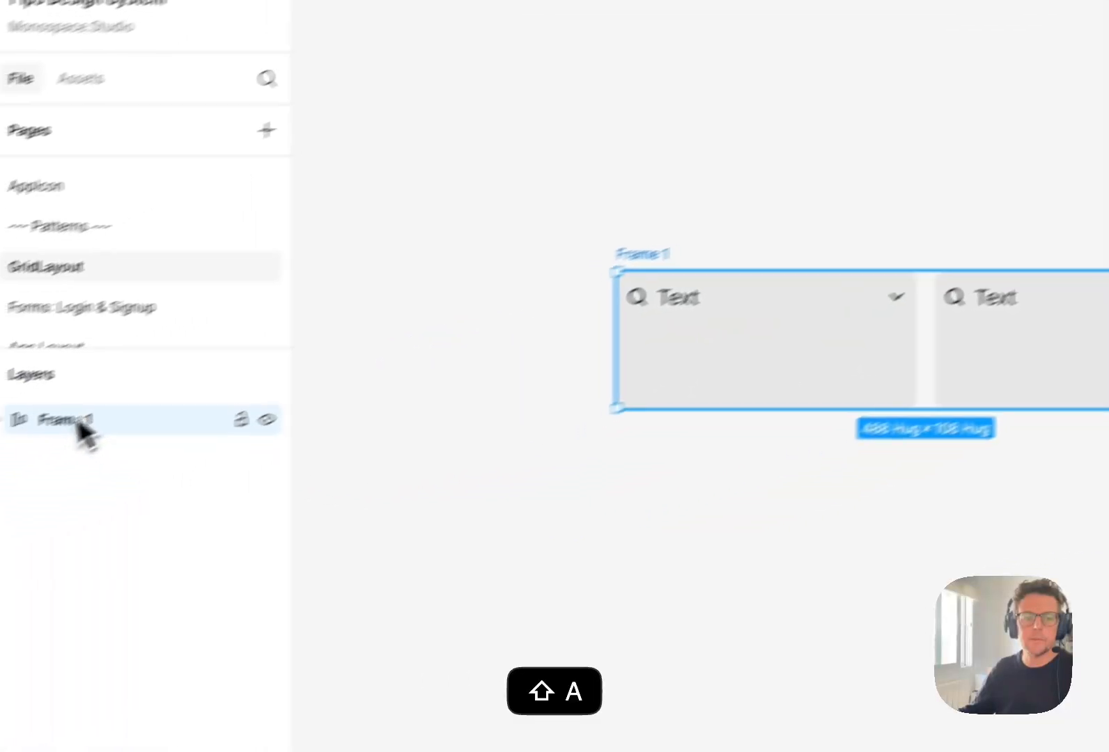
{"action": "double_click", "coordinate": [237, 426]}
{"action": "type", "text": "Row"}
{"action": "key", "text": "Return"}
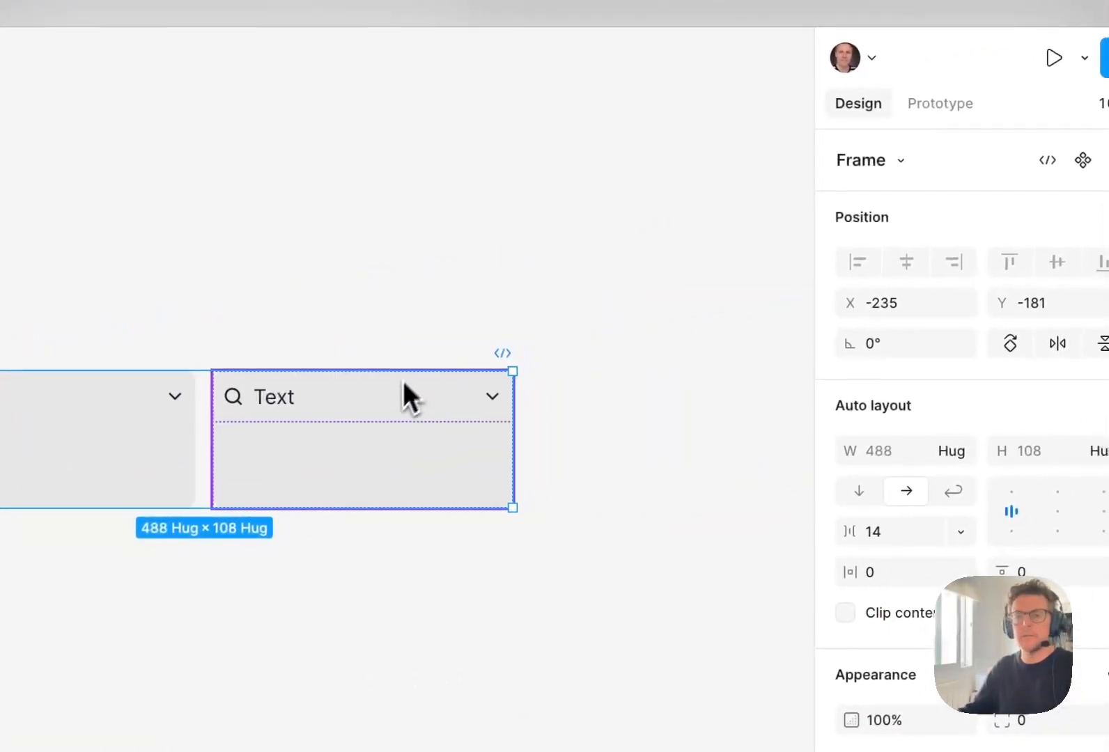
- Set the width of both <Card> instances inside the Row frame to fill the container
{"action": "key", "text": "Return"}
{"action": "left_click", "coordinate": [954, 451]}
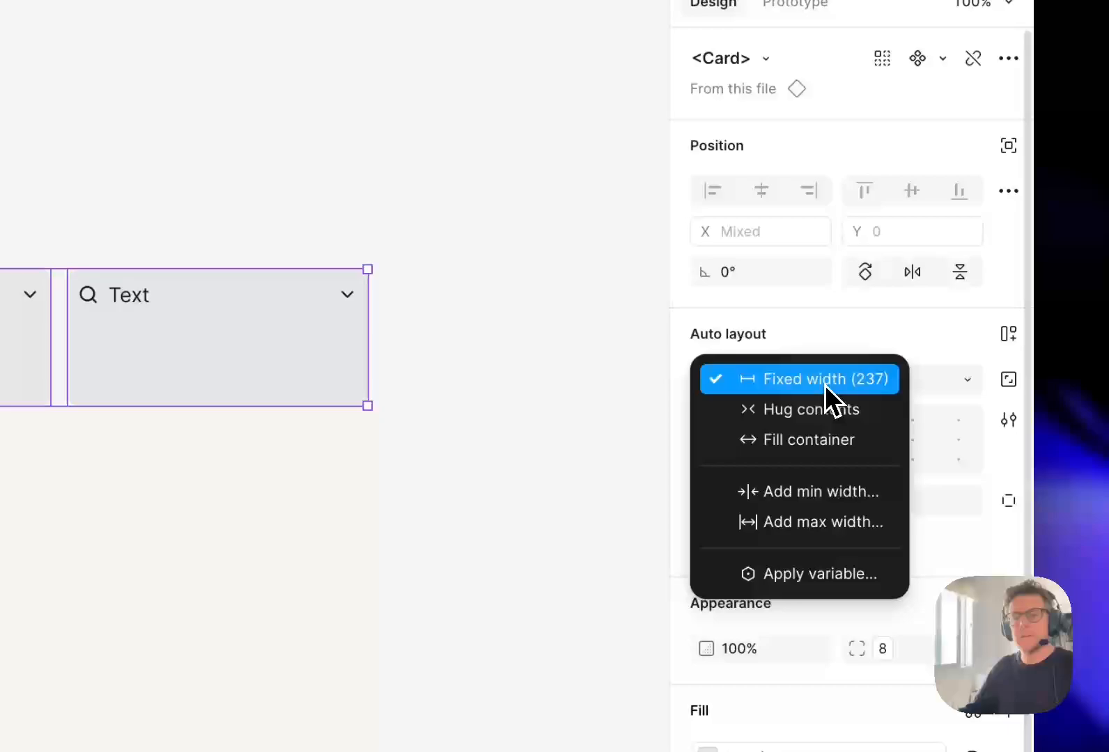
{"action": "left_click", "coordinate": [802, 438]}
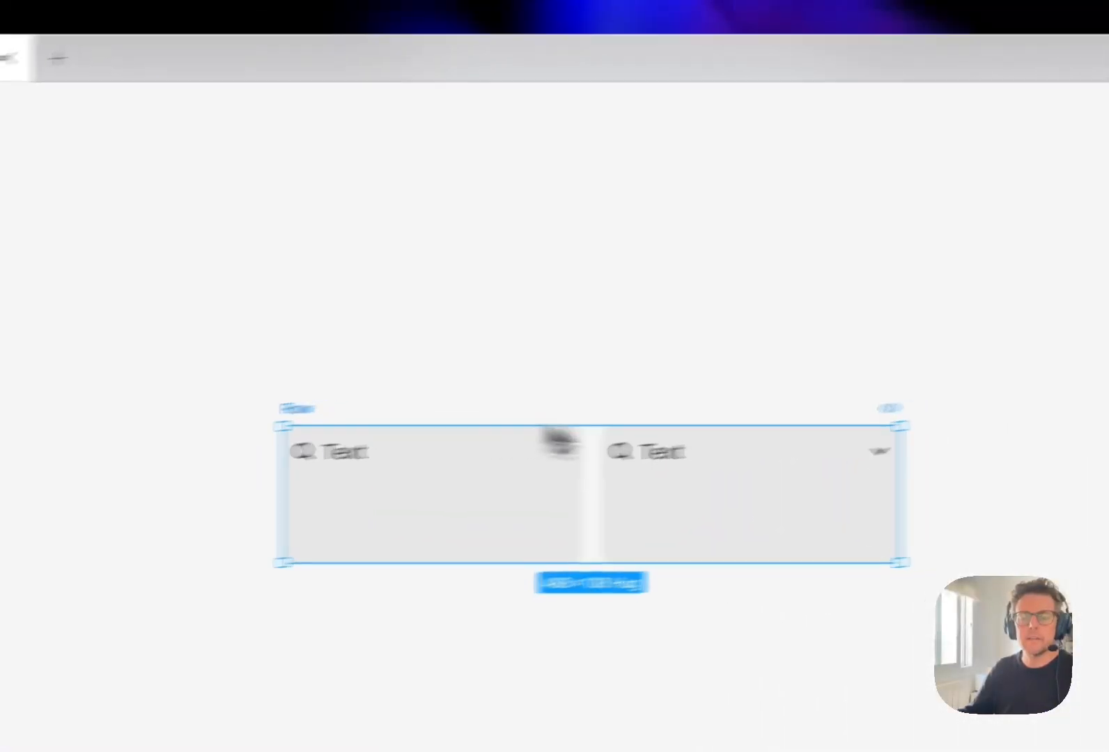
{"action": "left_click", "coordinate": [349, 323]}
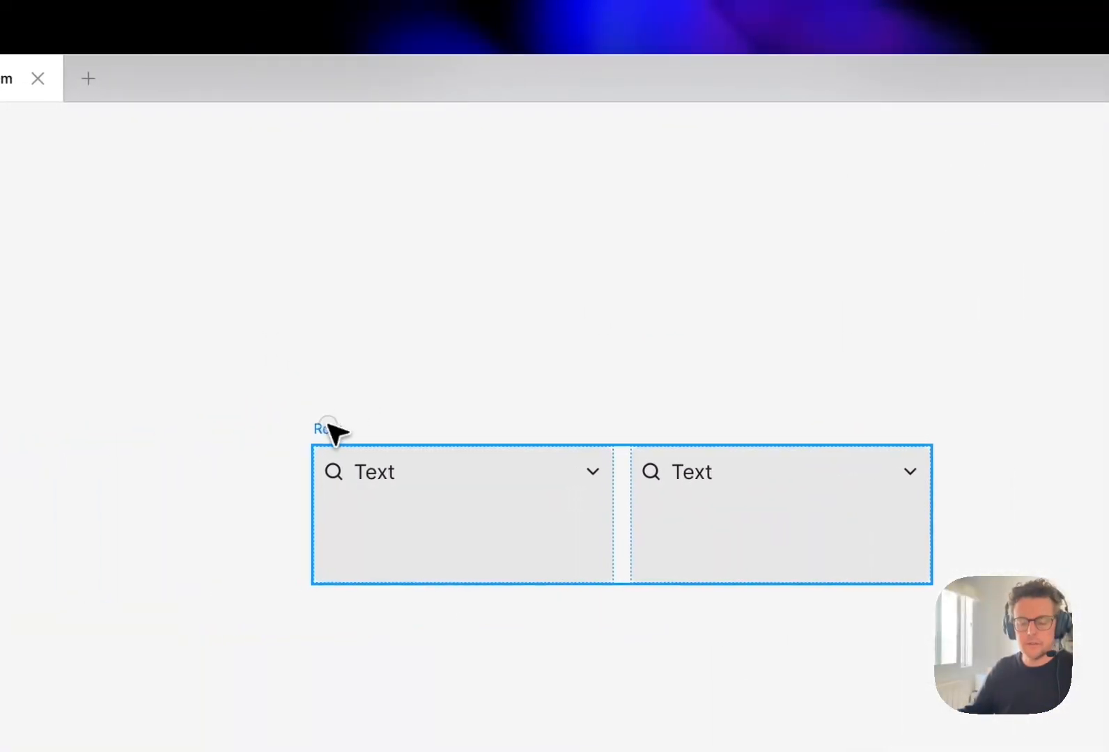
- Duplicate the Row frame directly to the right of the original
{"action": "left_click", "coordinate": [331, 430]}
{"action": "key", "text": "super+d"}
{"action": "left_click_drag", "start_coordinate": [495, 400], "coordinate": [799, 376]}
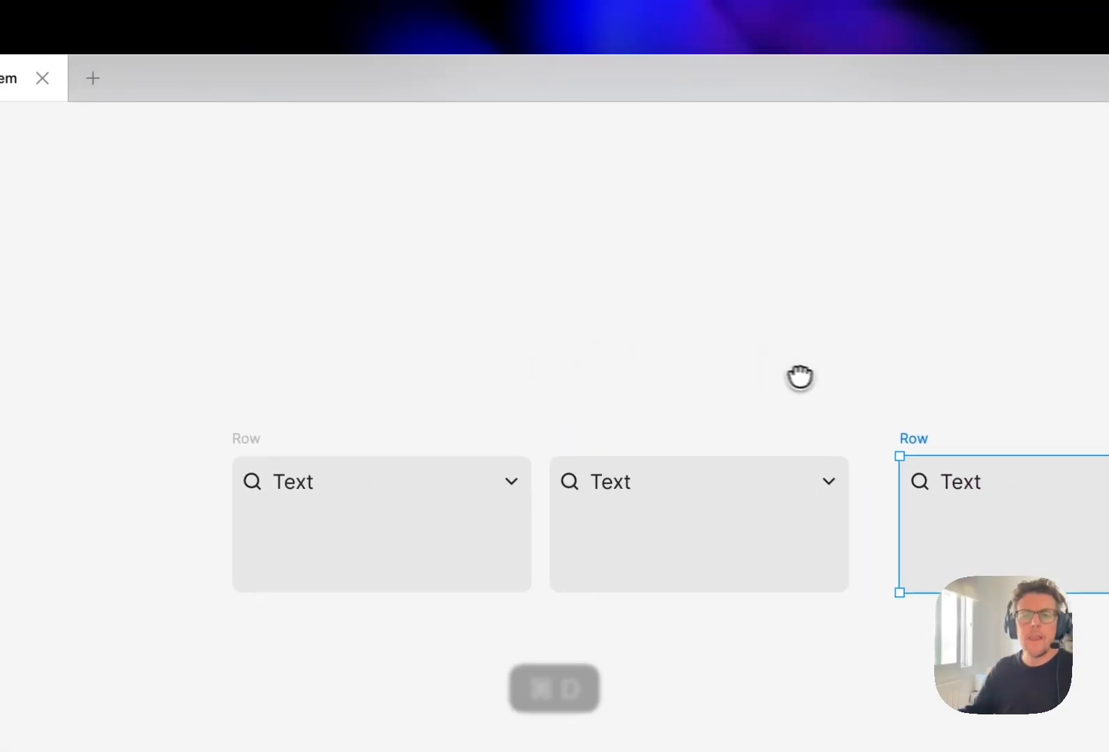
- Wrap the two Row frames in an auto layout frame that stacks them vertically
{"action": "scroll", "coordinate": [753, 394], "scroll_direction": "down", "scroll_amount": 2}
{"action": "left_click", "coordinate": [320, 429]}
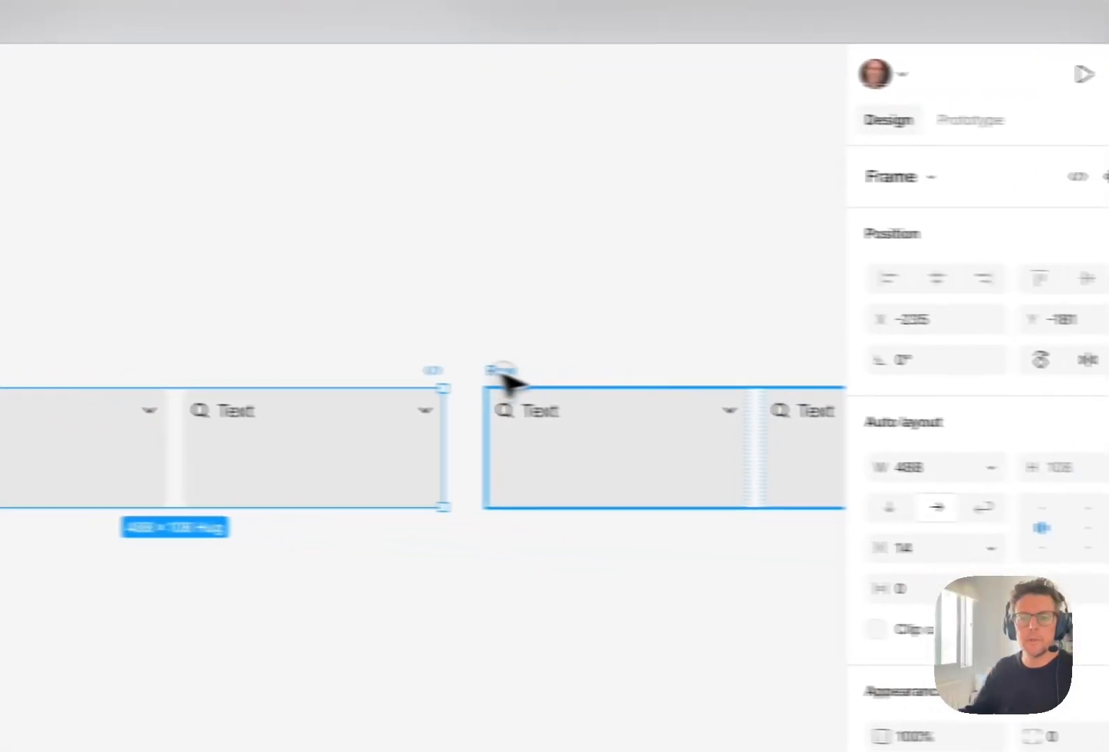
{"action": "left_click", "coordinate": [893, 429], "text": "shift"}
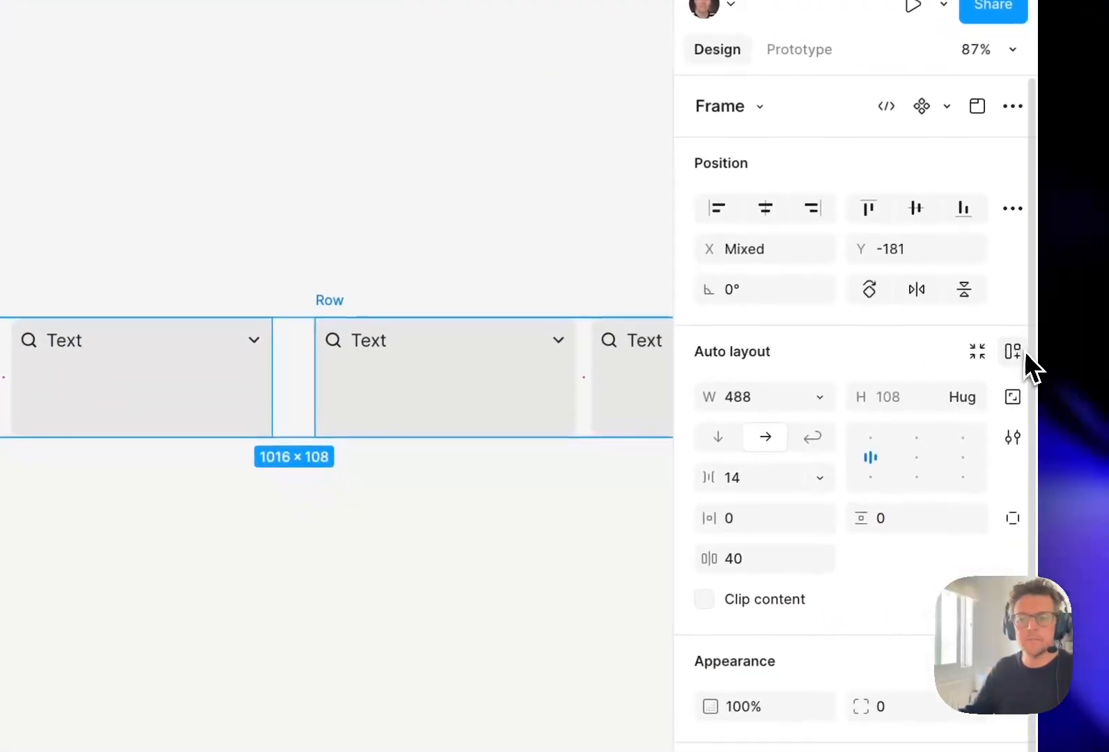
{"action": "left_click", "coordinate": [1090, 418]}
{"action": "left_click", "coordinate": [713, 432]}
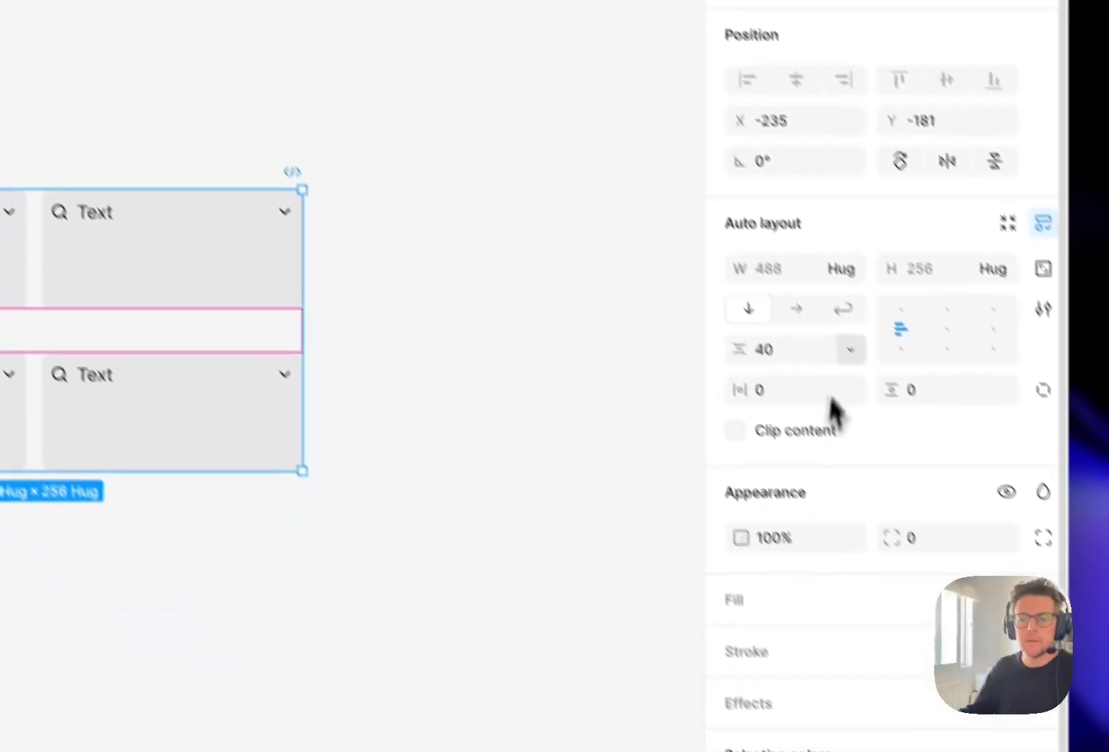
- Bind the vertical gap between the two rows to the spacer-s variable with a value of 12
{"action": "left_click", "coordinate": [850, 349]}
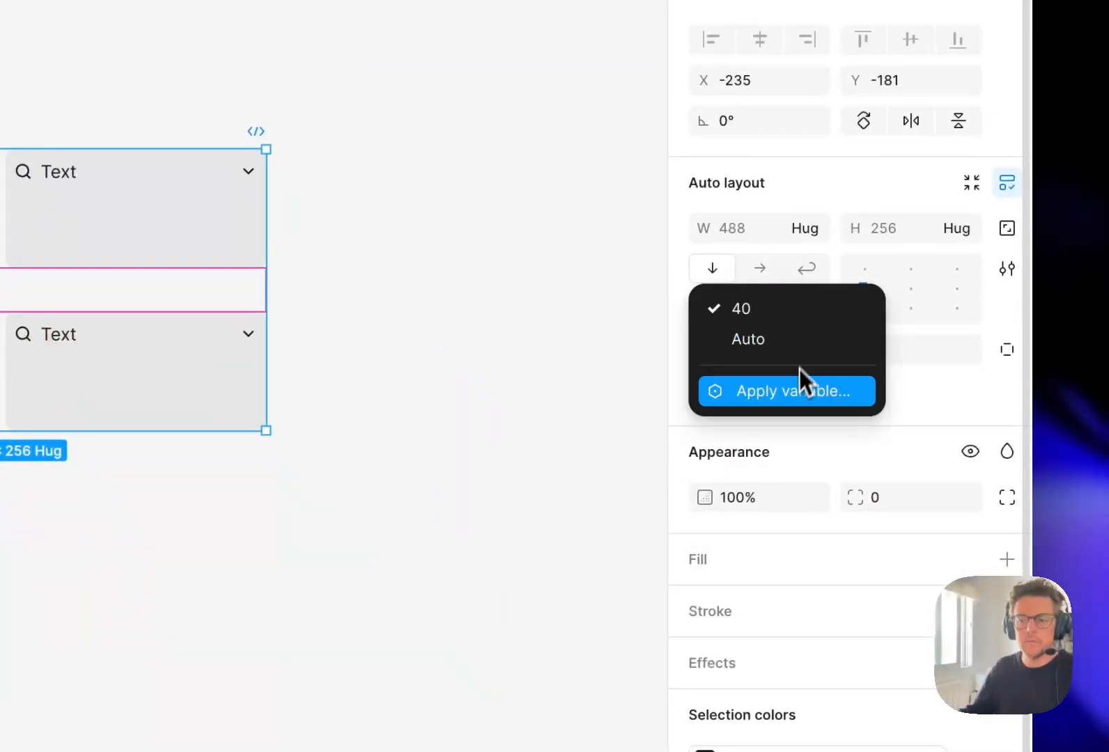
{"action": "left_click", "coordinate": [799, 390]}
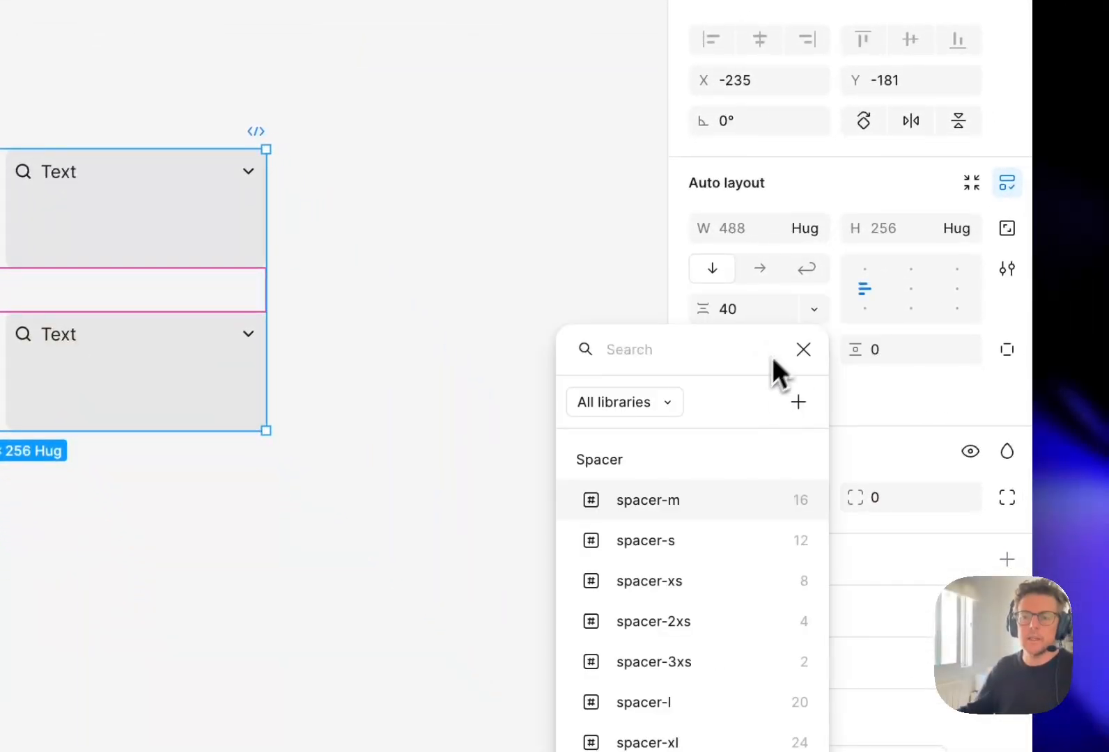
{"action": "left_click", "coordinate": [710, 541]}
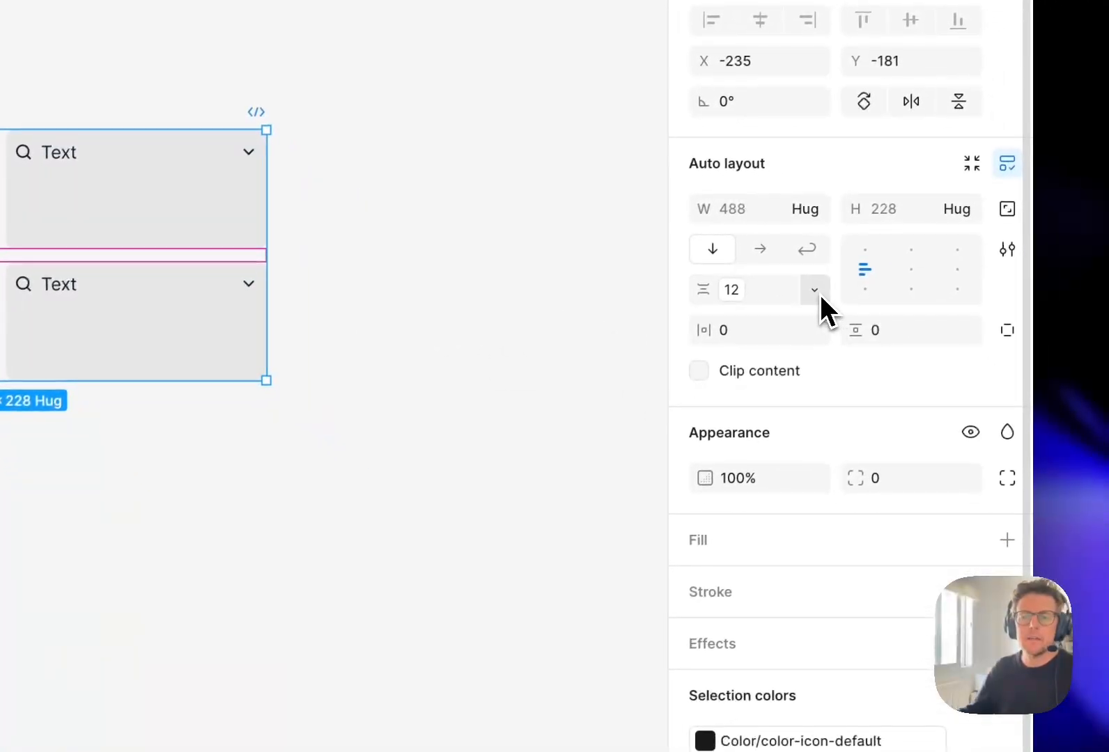
- Bind the outer frame's vertical gap between the rows to the spacer-m variable with a value of 16
{"action": "left_click", "coordinate": [815, 291]}
{"action": "left_click", "coordinate": [832, 384]}
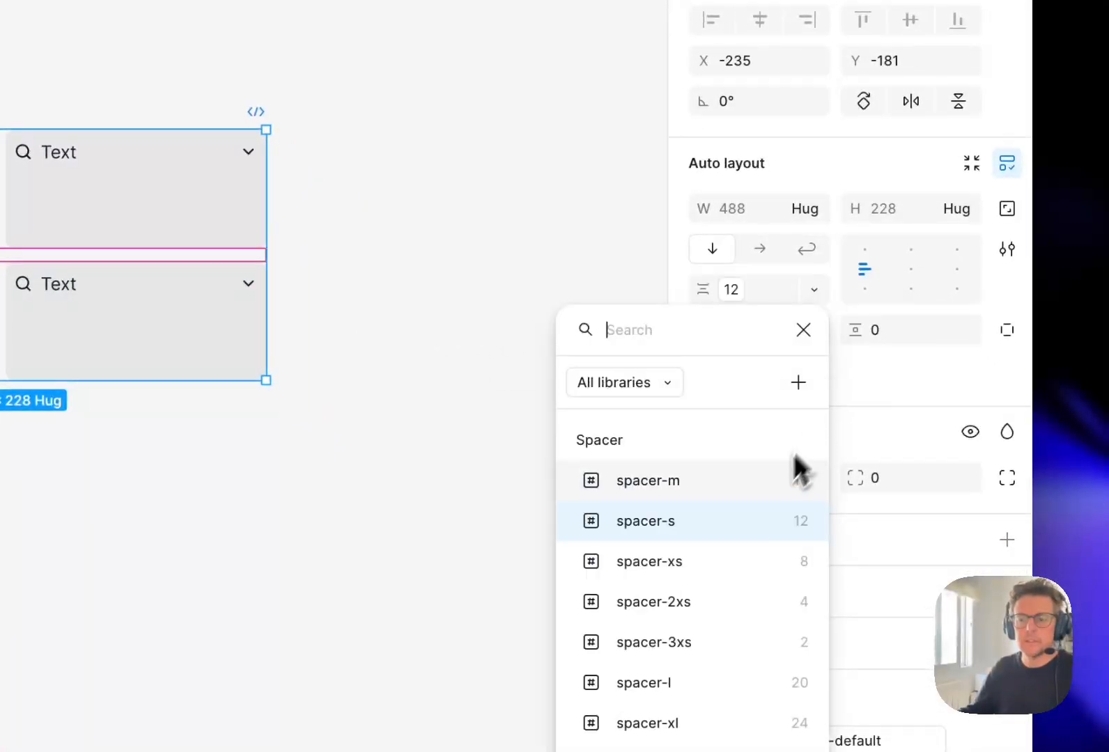
{"action": "left_click", "coordinate": [721, 482]}
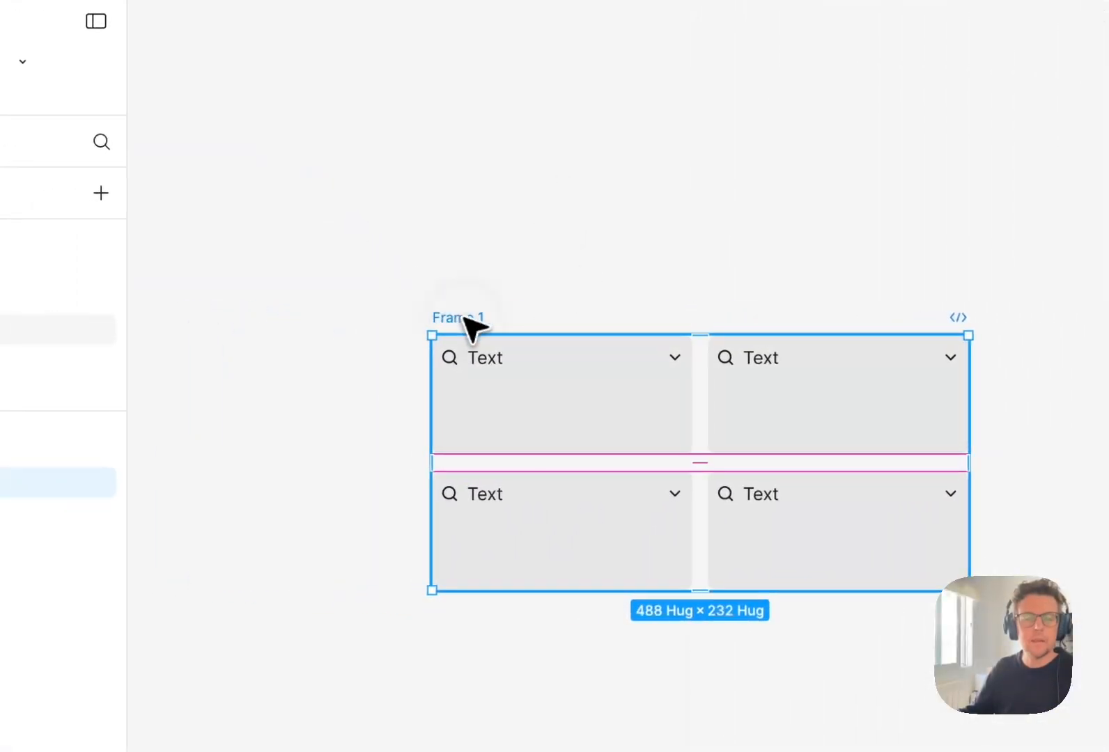
- Rename the outer frame as Layout/Grid
{"action": "double_click", "coordinate": [135, 444]}
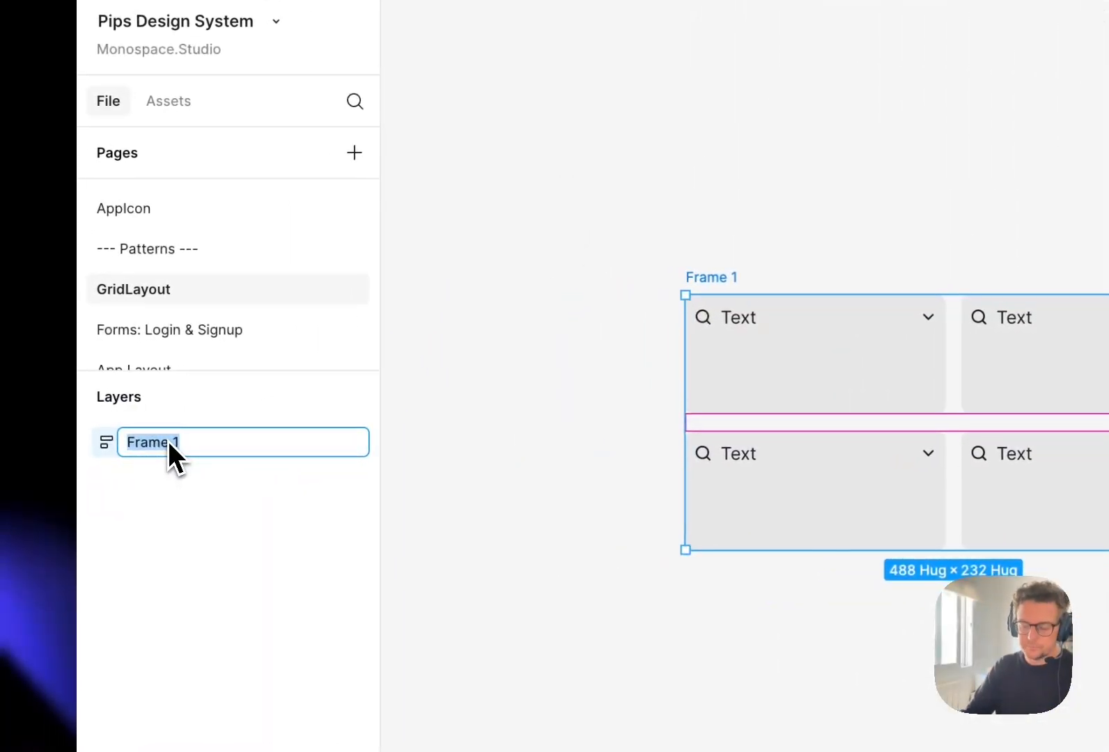
{"action": "type", "text": "GridLa"}
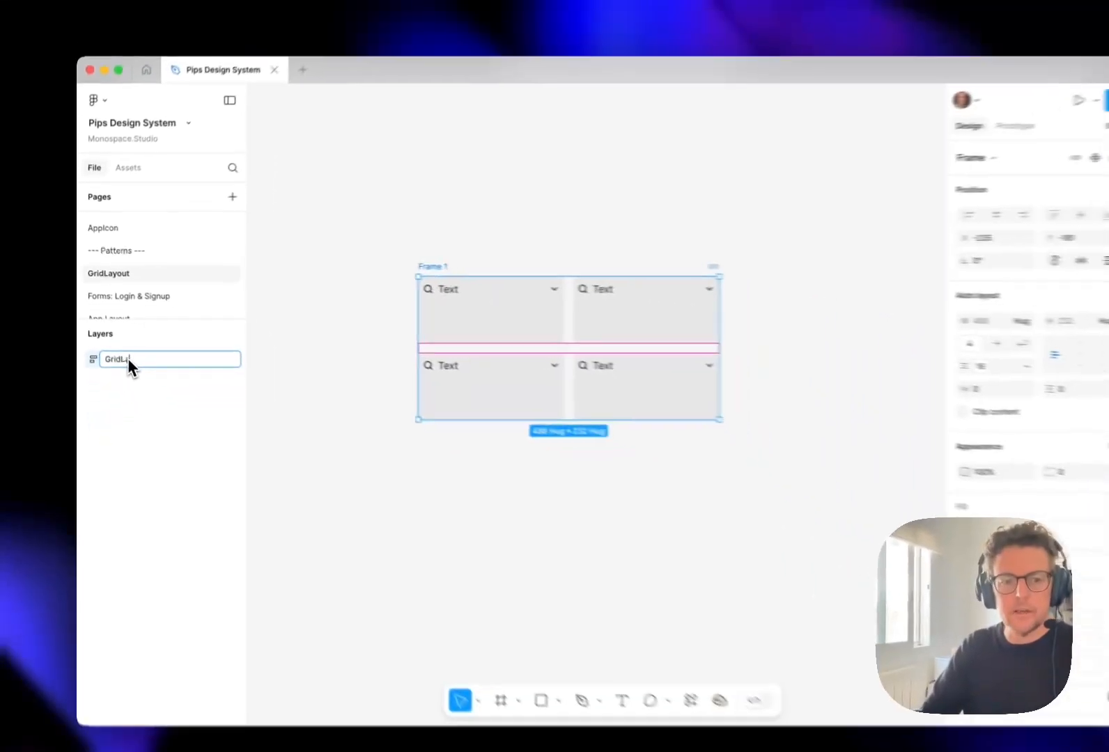
{"action": "type", "text": "yout"}
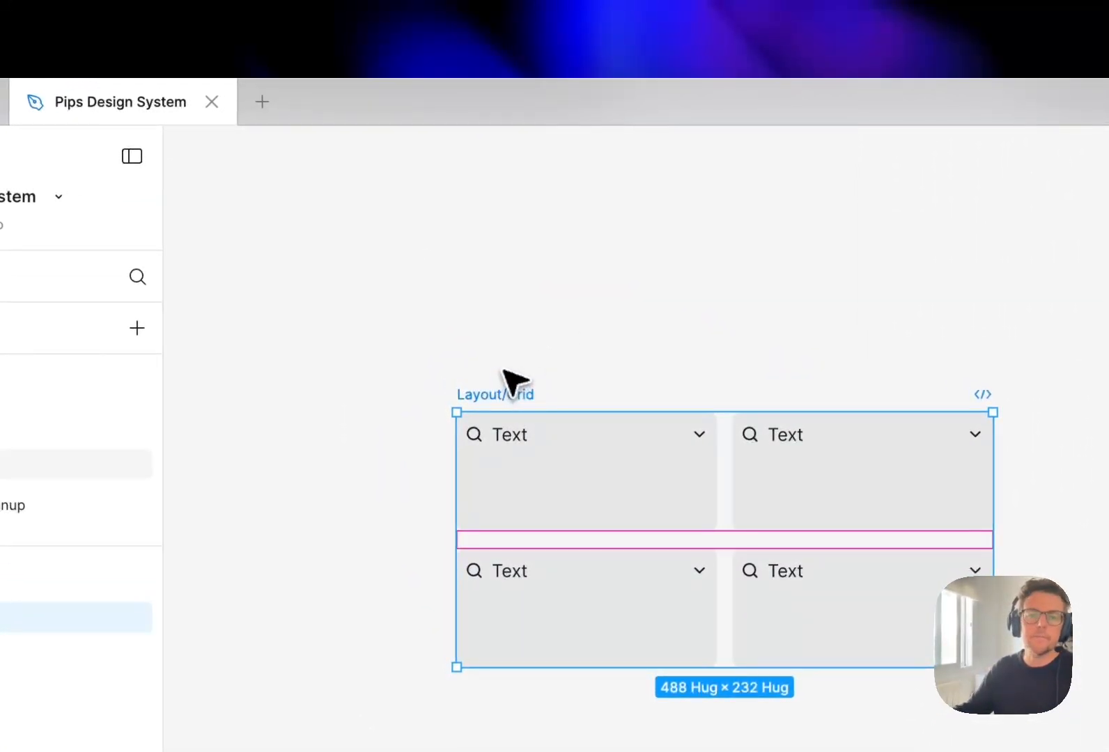
- Bind the gap between the cards in the upper Row to the spacer-m variable with a value of 16
{"action": "left_click", "coordinate": [680, 493]}
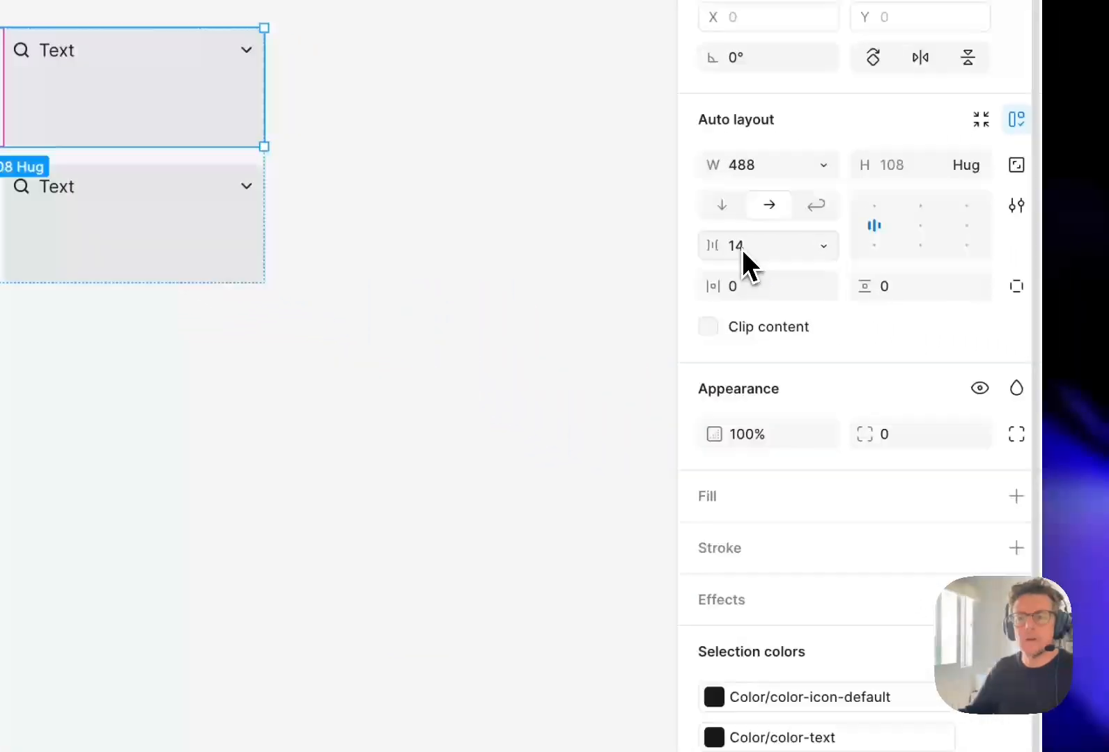
{"action": "left_click", "coordinate": [822, 245]}
{"action": "left_click", "coordinate": [782, 322]}
{"action": "left_click", "coordinate": [698, 439]}
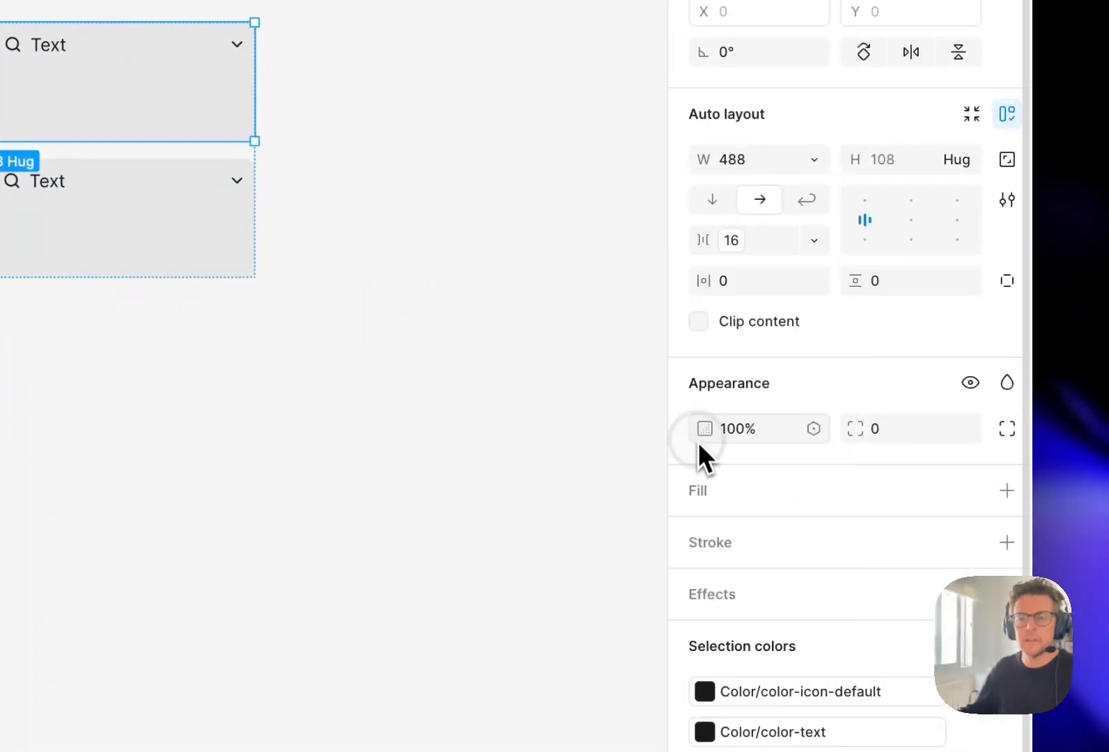
- Bind the gap between the cards in the lower Row to the spacer-m variable
{"action": "left_click", "coordinate": [347, 310]}
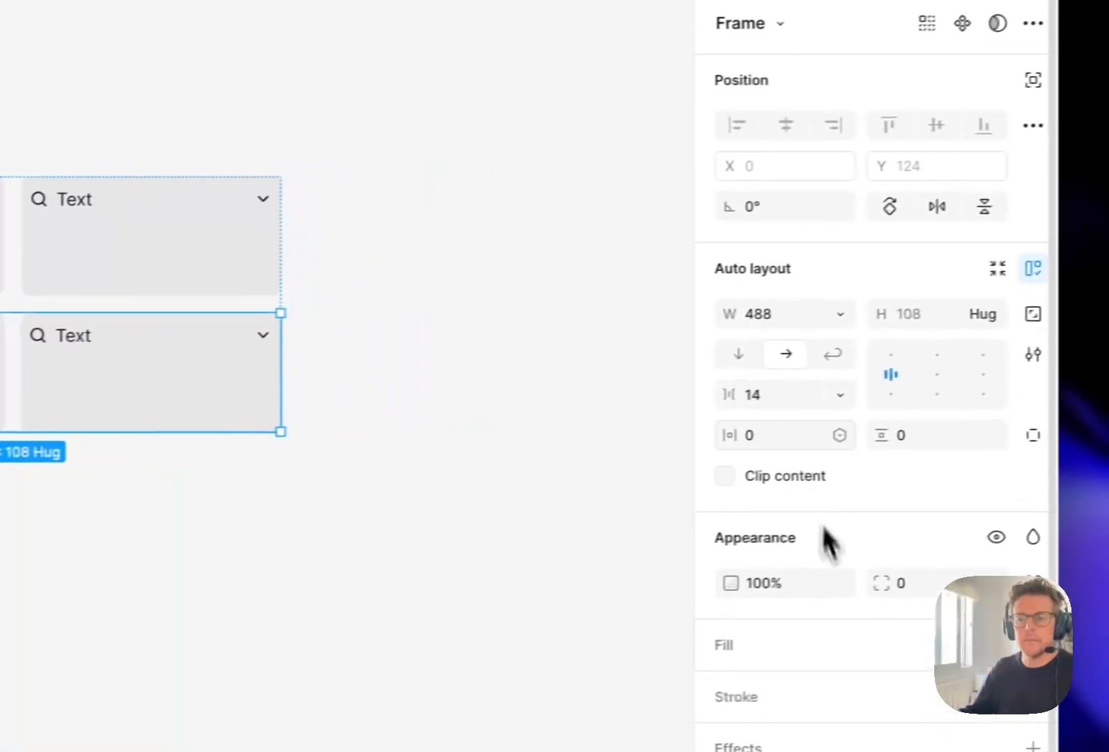
{"action": "left_click", "coordinate": [1052, 371]}
{"action": "left_click", "coordinate": [1026, 451]}
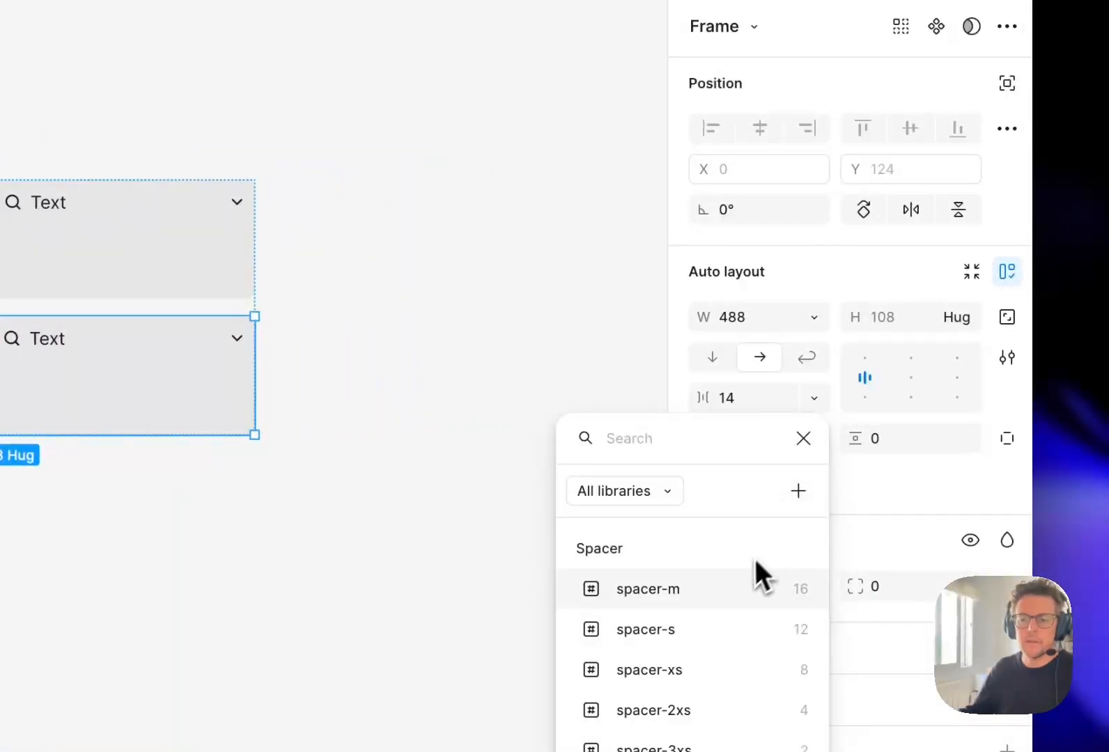
{"action": "left_click", "coordinate": [756, 585]}
- Turn the Layout/Grid frame into a component and collapse its first Row in the layer list
{"action": "left_click", "coordinate": [397, 272]}
{"action": "left_click", "coordinate": [237, 365]}
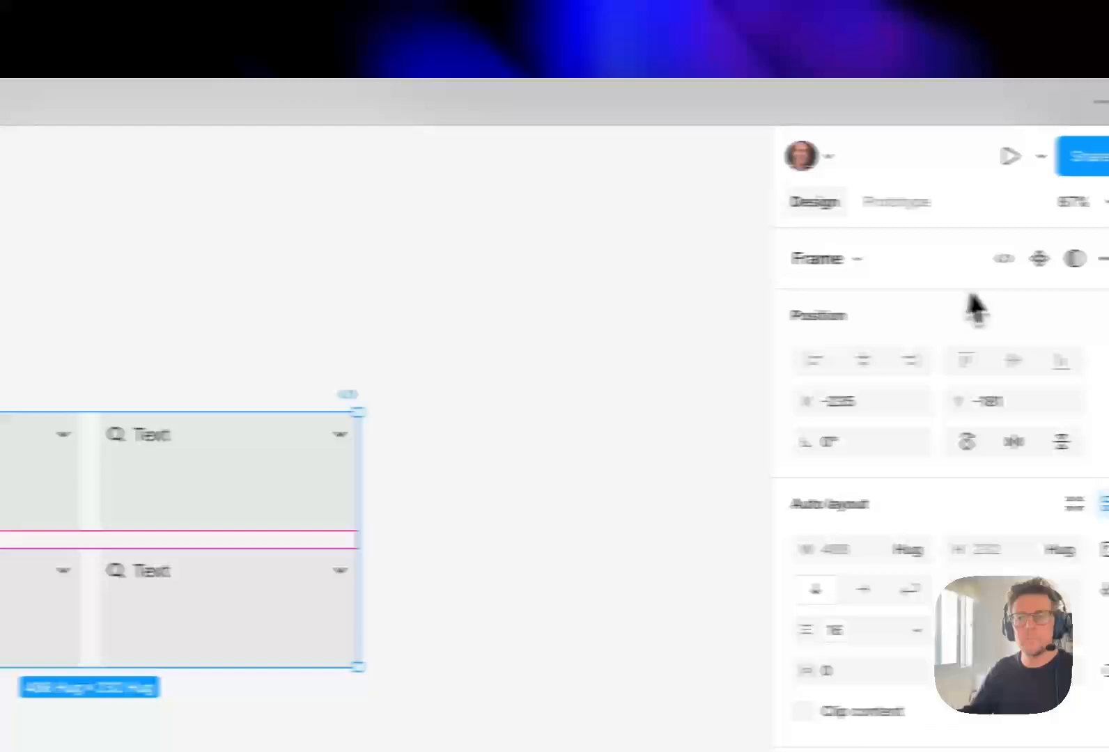
{"action": "left_click", "coordinate": [1039, 258]}
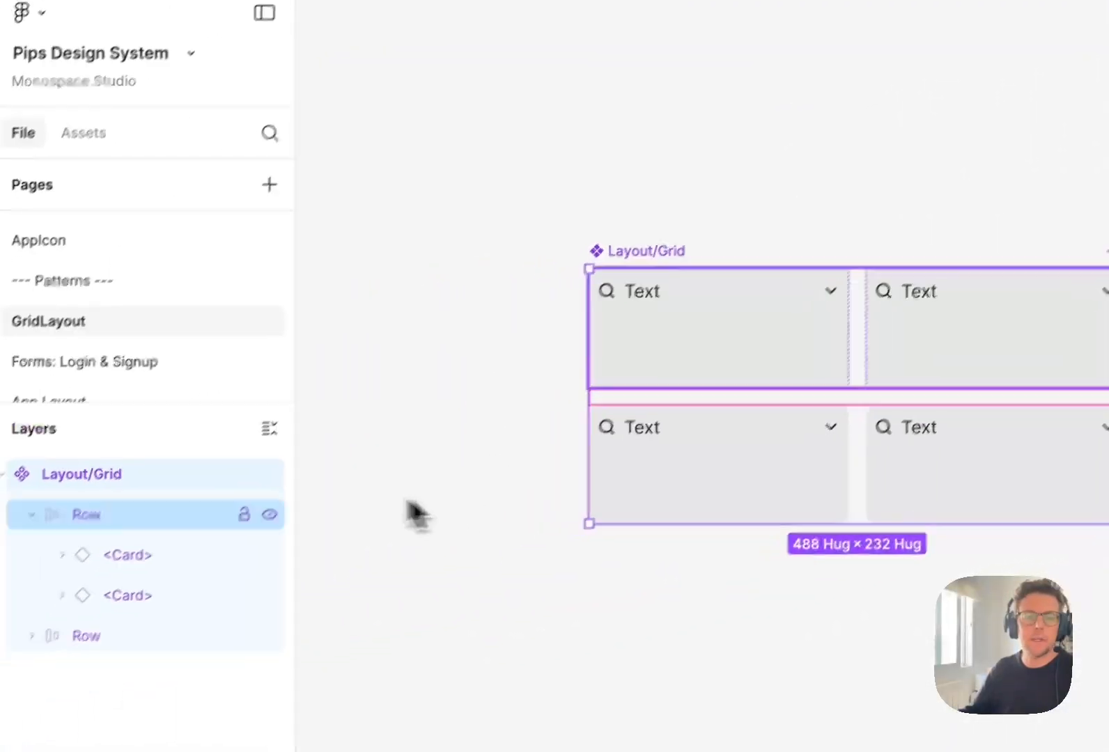
{"action": "left_click", "coordinate": [47, 525]}
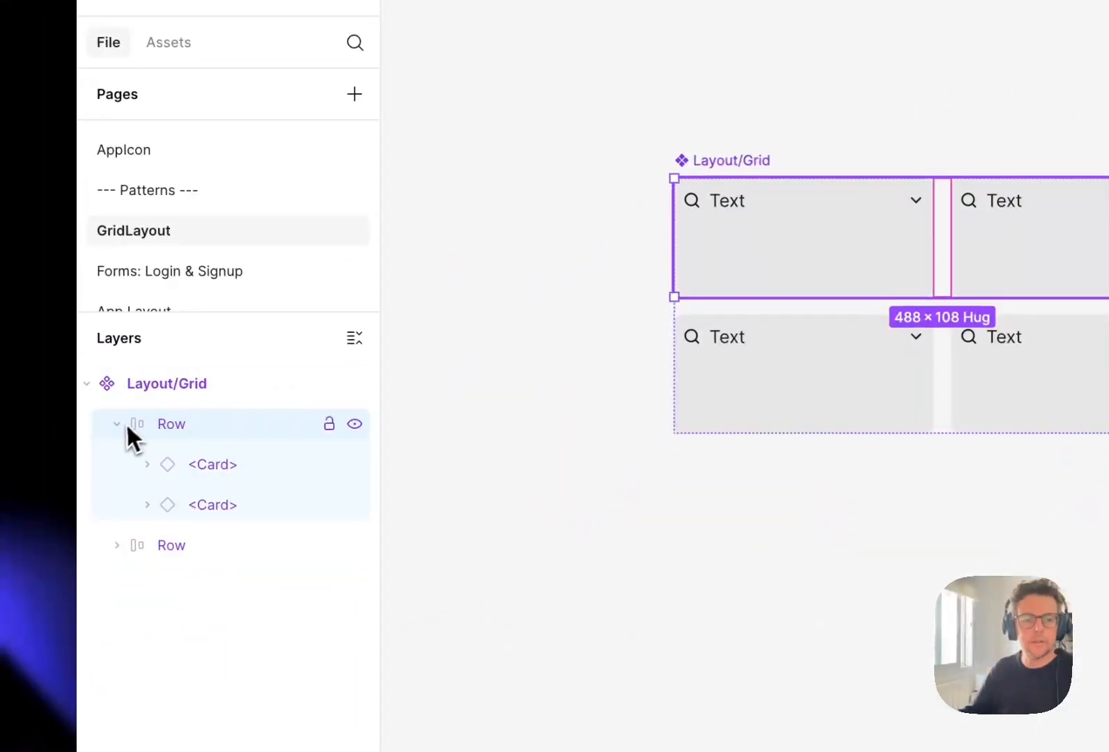
{"action": "left_click", "coordinate": [118, 424]}
- Copy the Layout/Grid component and open the Prototype page
{"action": "left_click", "coordinate": [740, 160]}
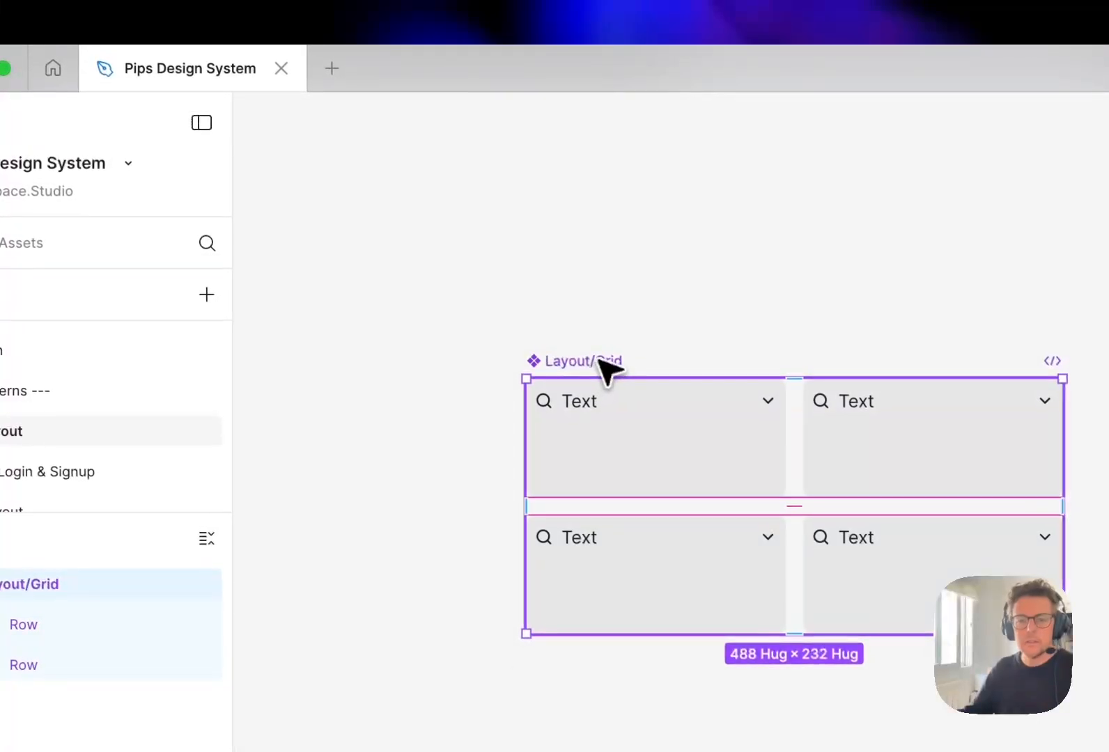
{"action": "key", "text": "super+c"}
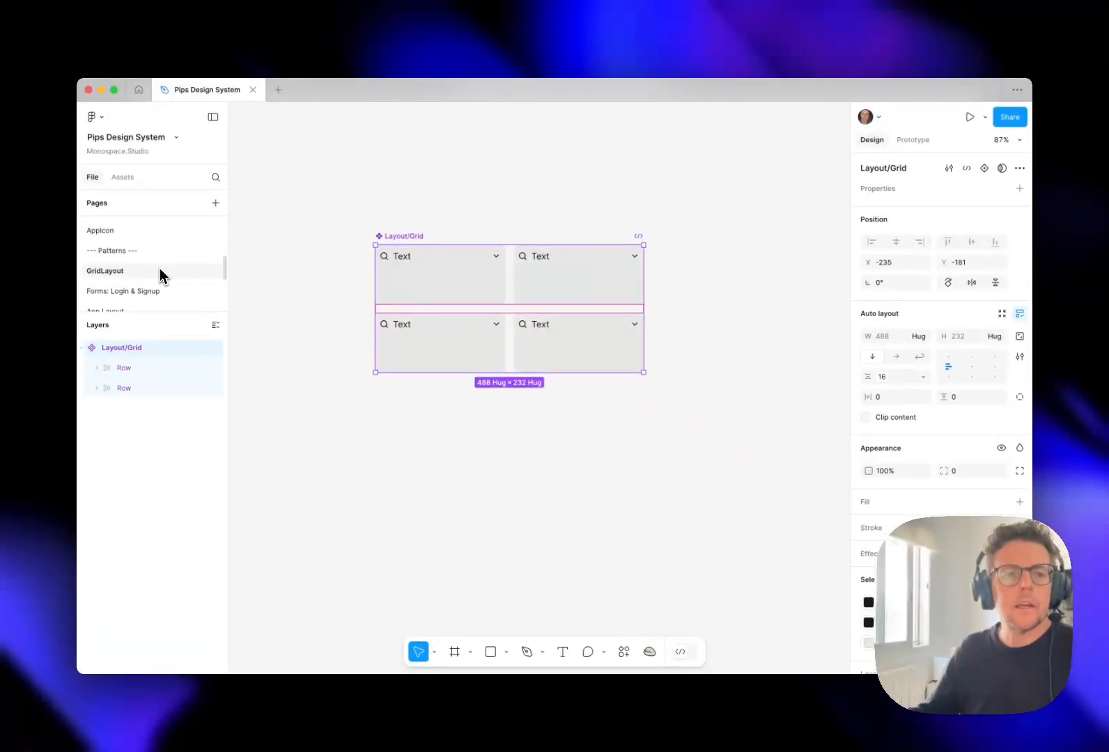
{"action": "scroll", "coordinate": [160, 277], "scroll_direction": "down", "scroll_amount": 2}
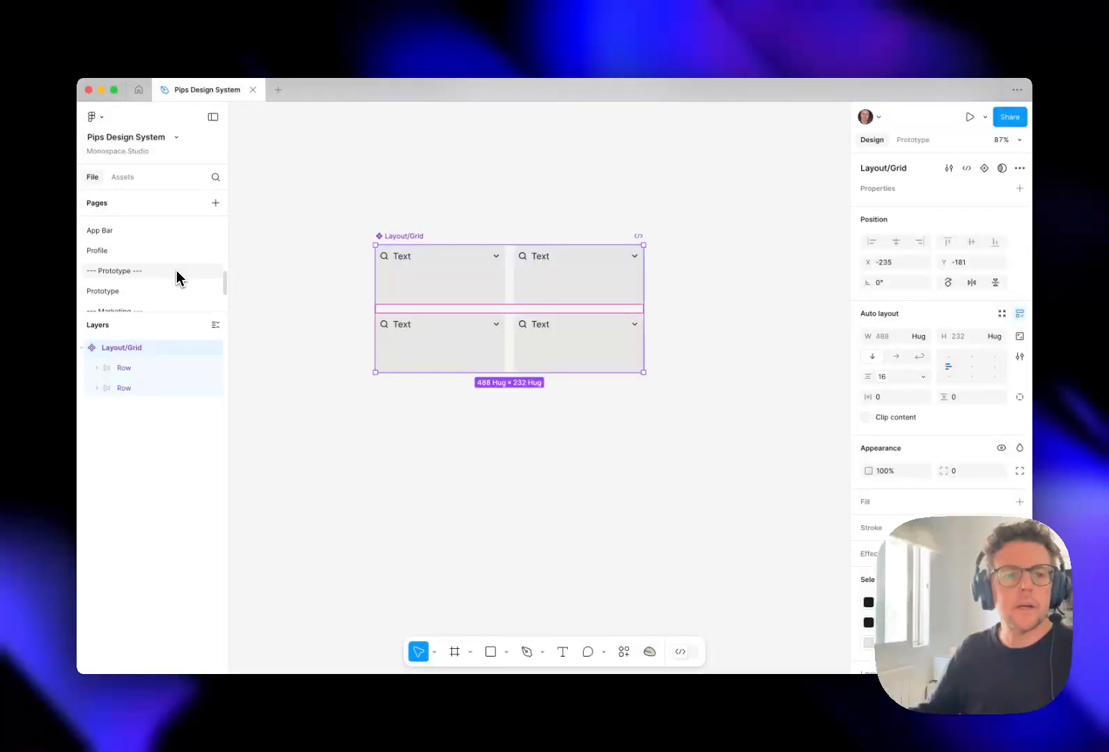
{"action": "scroll", "coordinate": [177, 279], "scroll_direction": "down", "scroll_amount": 2}
{"action": "left_click", "coordinate": [171, 291]}
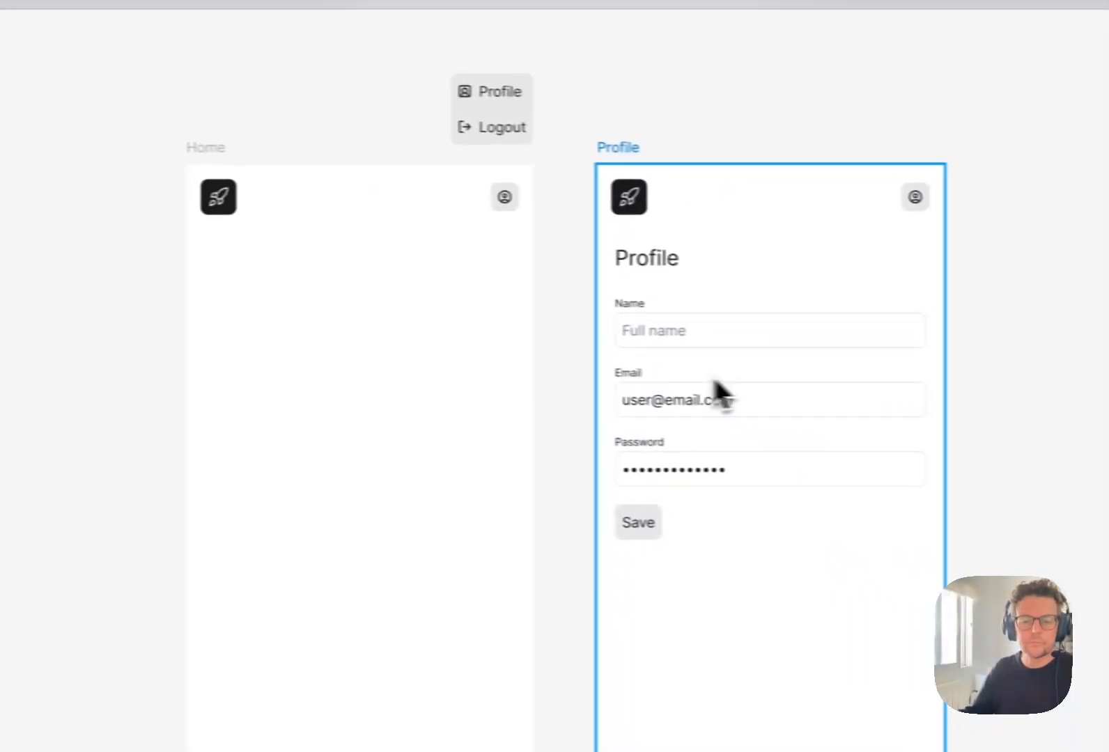
{"action": "left_click", "coordinate": [524, 396]}
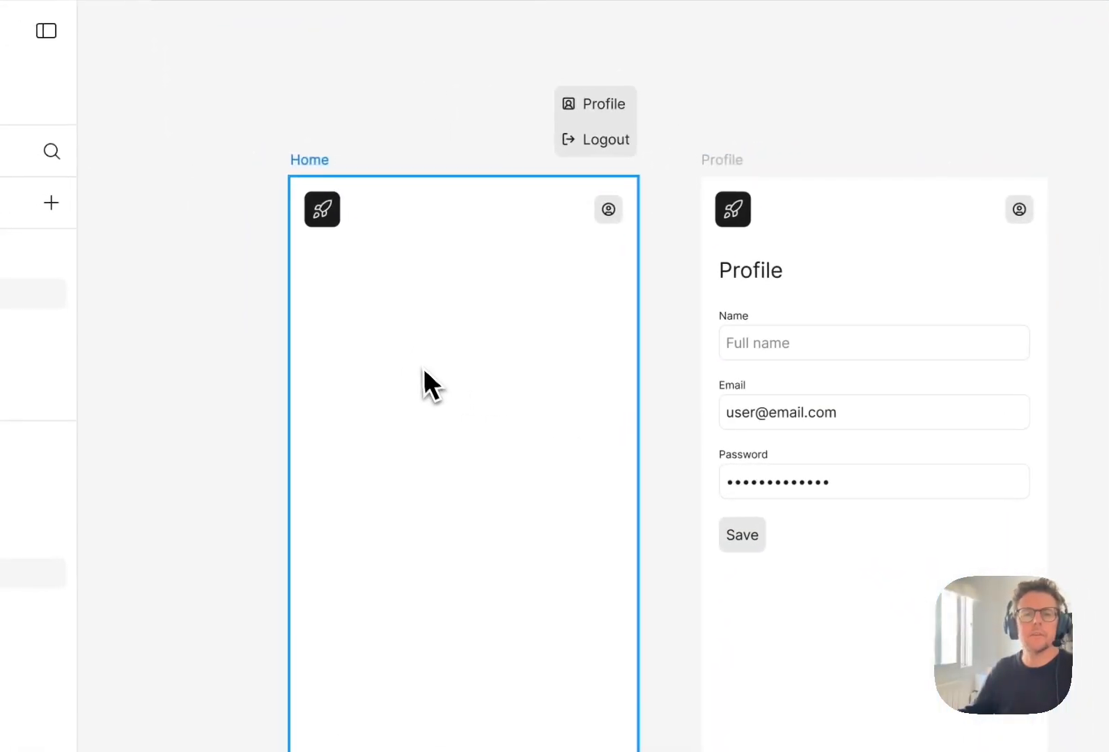
{"action": "key", "text": "Escape"}
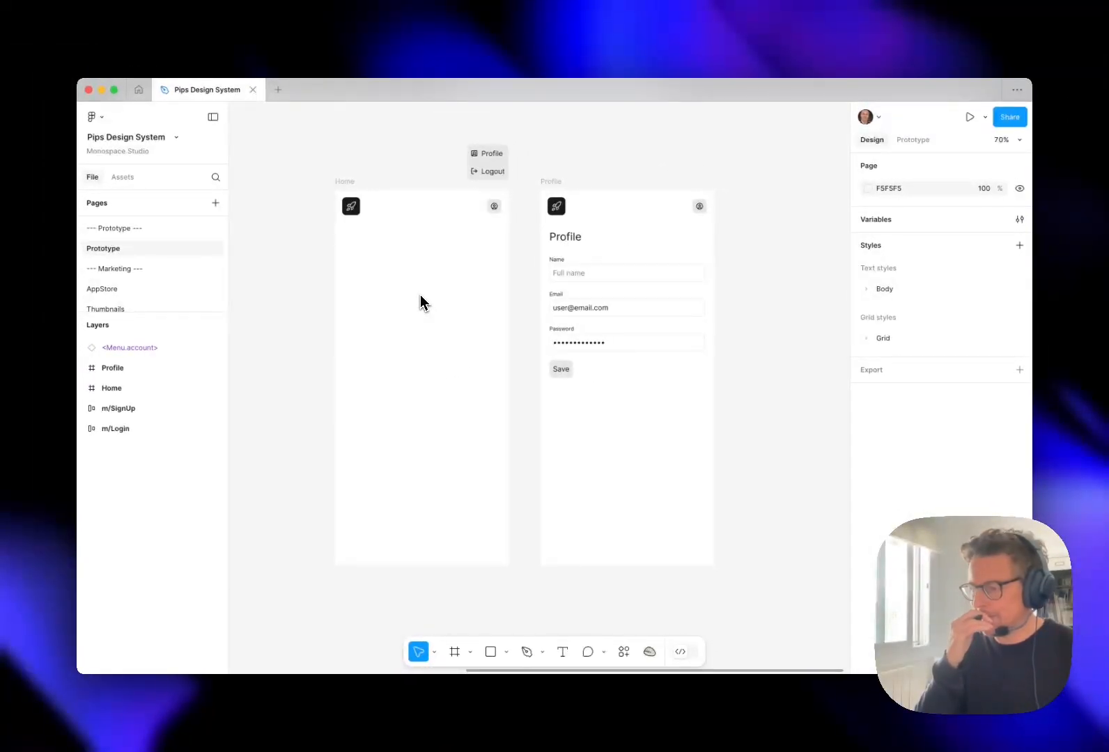
{"action": "left_click", "coordinate": [421, 291]}
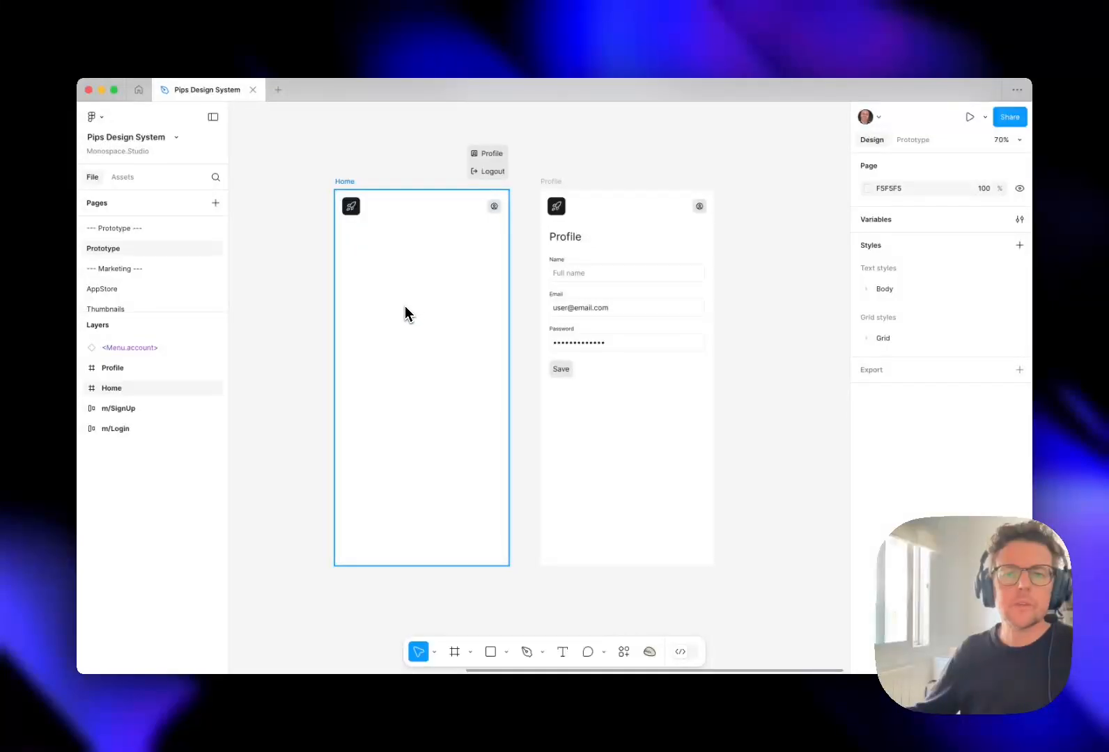
{"action": "key", "text": "Escape"}
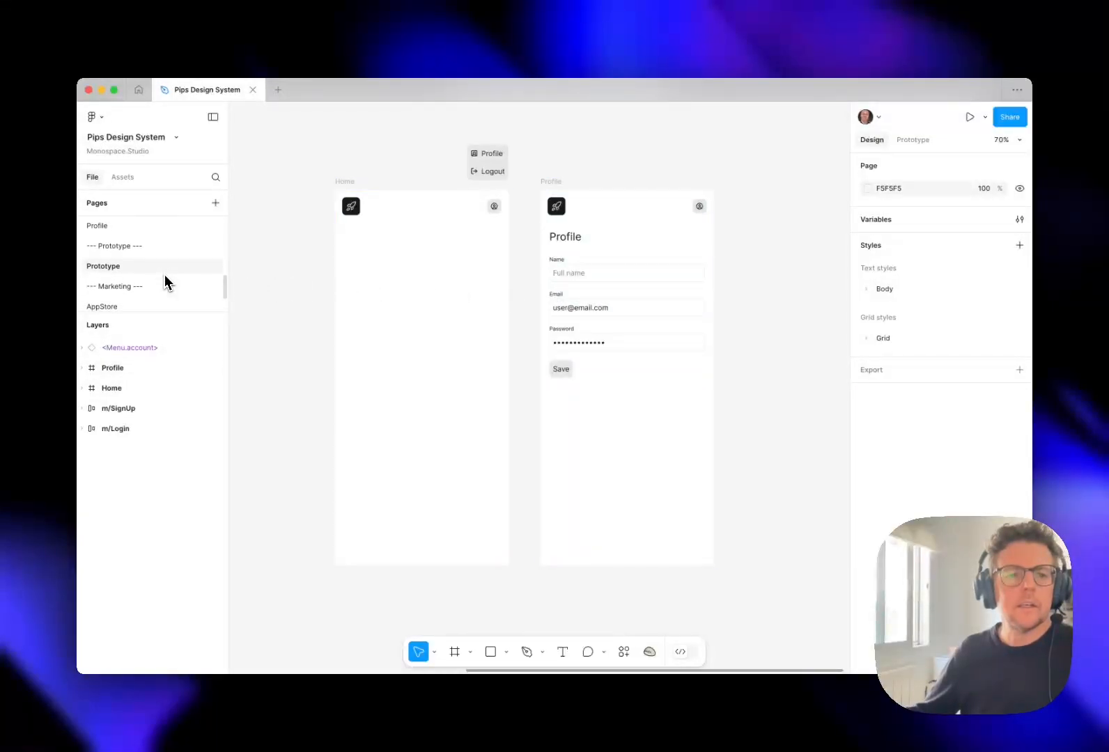
- Add a new page named Page/Home directly after the Profile page in the page list
{"action": "scroll", "coordinate": [164, 282], "scroll_direction": "down", "scroll_amount": 1}
{"action": "scroll", "coordinate": [165, 281], "scroll_direction": "up", "scroll_amount": 2}
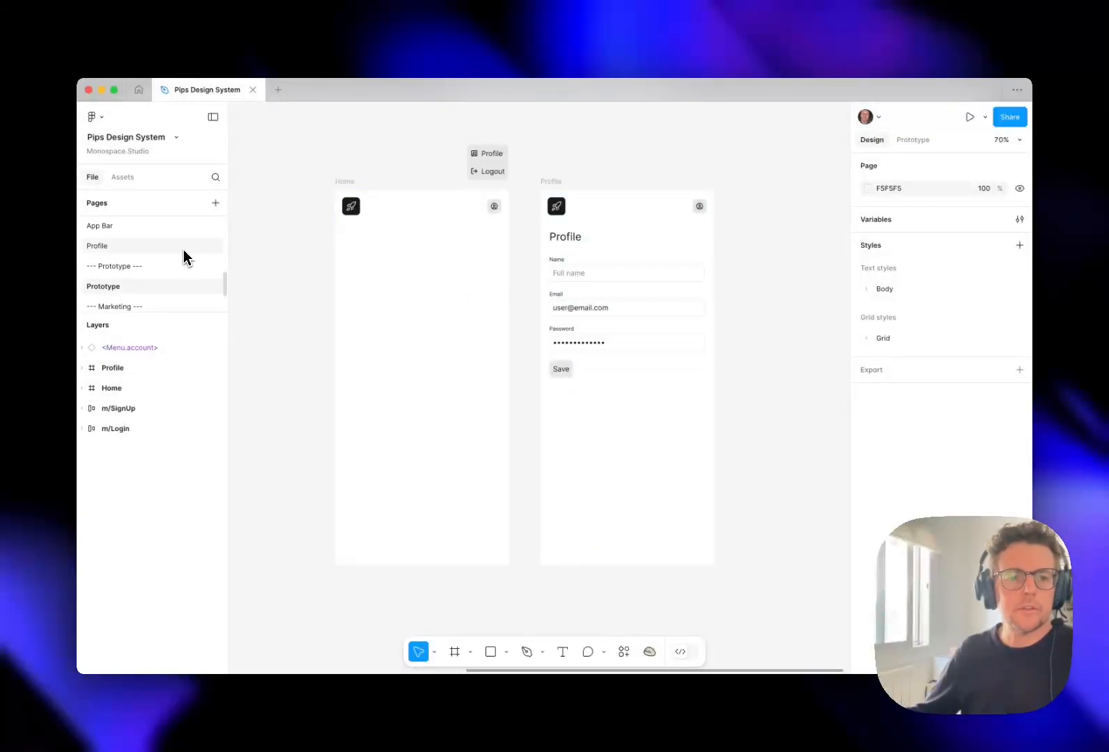
{"action": "scroll", "coordinate": [174, 251], "scroll_direction": "up", "scroll_amount": 6}
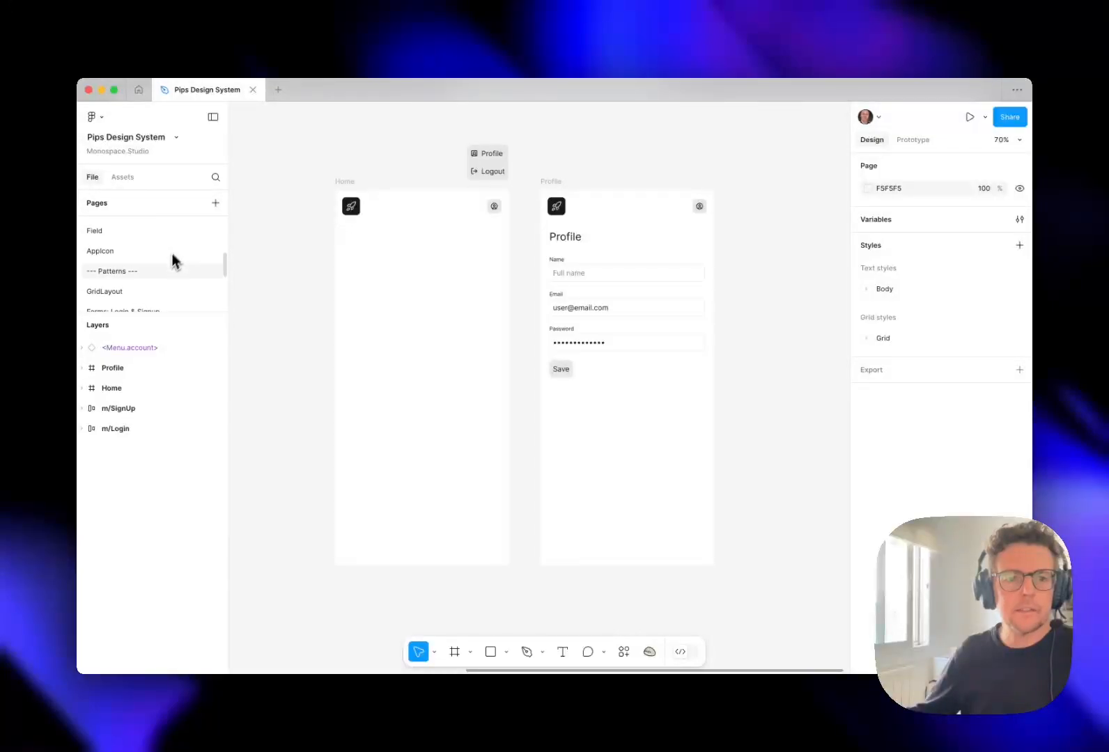
{"action": "scroll", "coordinate": [176, 267], "scroll_direction": "down", "scroll_amount": 1}
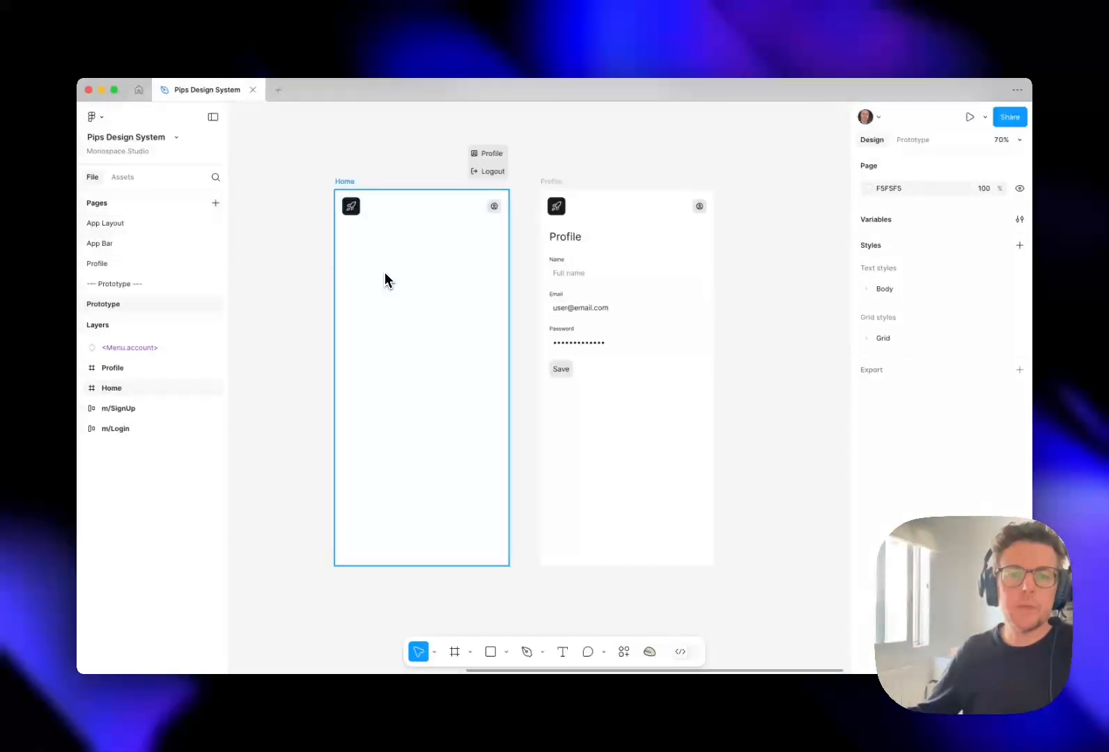
{"action": "left_click", "coordinate": [157, 269]}
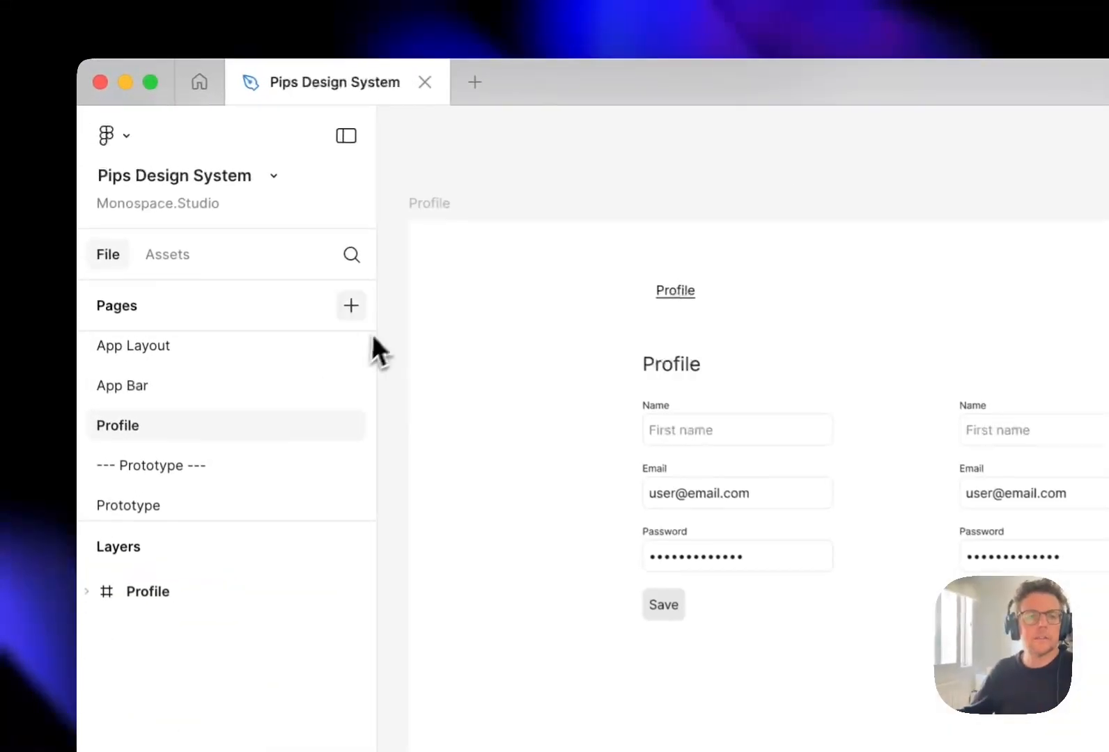
{"action": "left_click", "coordinate": [320, 282]}
{"action": "type", "text": "Page/Home"}
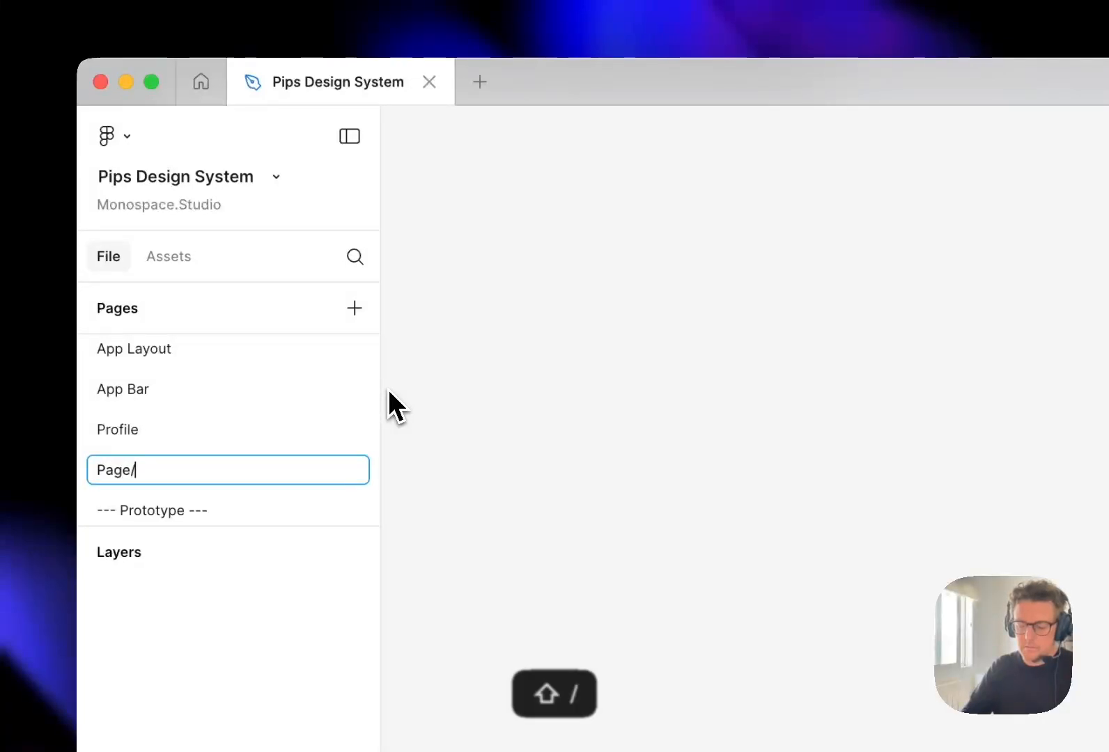
{"action": "key", "text": "Return"}
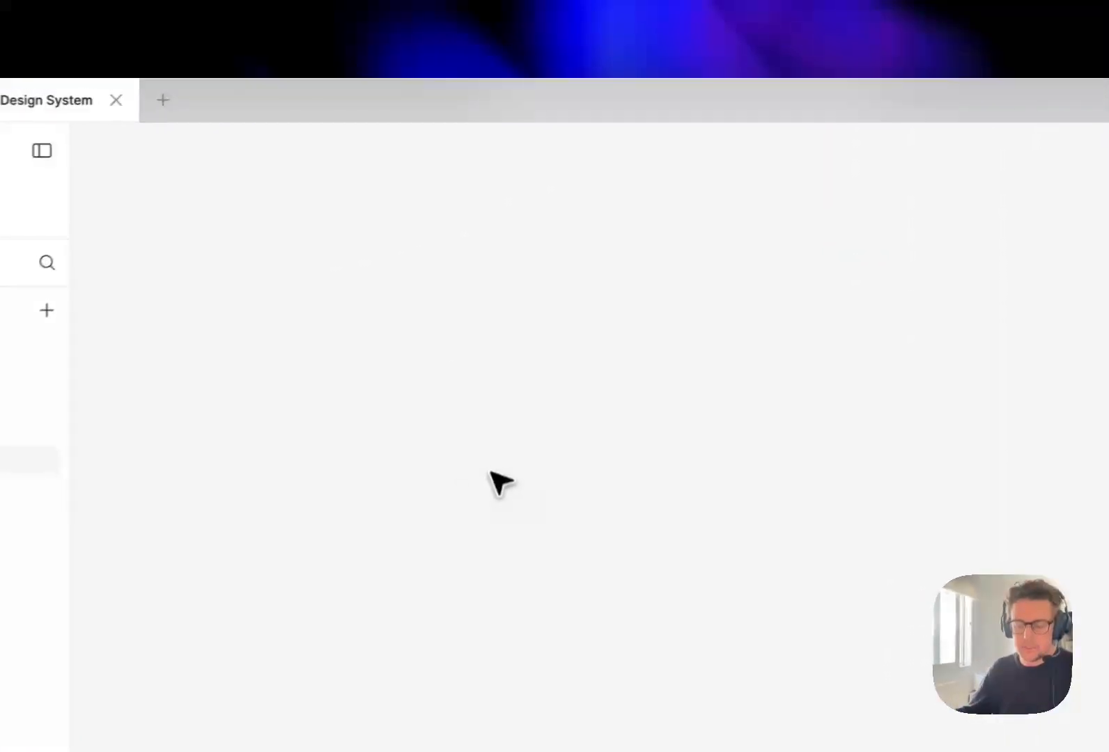
- Paste the copied Layout/Grid instance onto the empty Page/Home page
{"action": "key", "text": "super+v"}
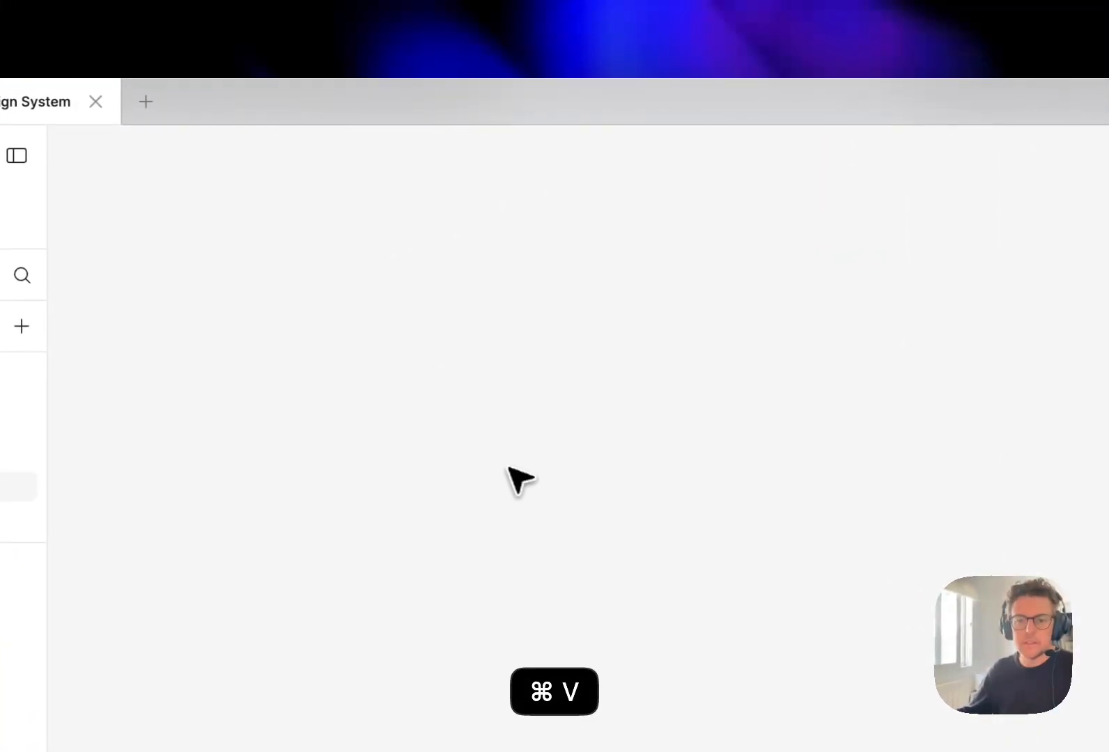
{"action": "left_click", "coordinate": [525, 322]}
{"action": "left_click_drag", "start_coordinate": [525, 324], "coordinate": [537, 379]}
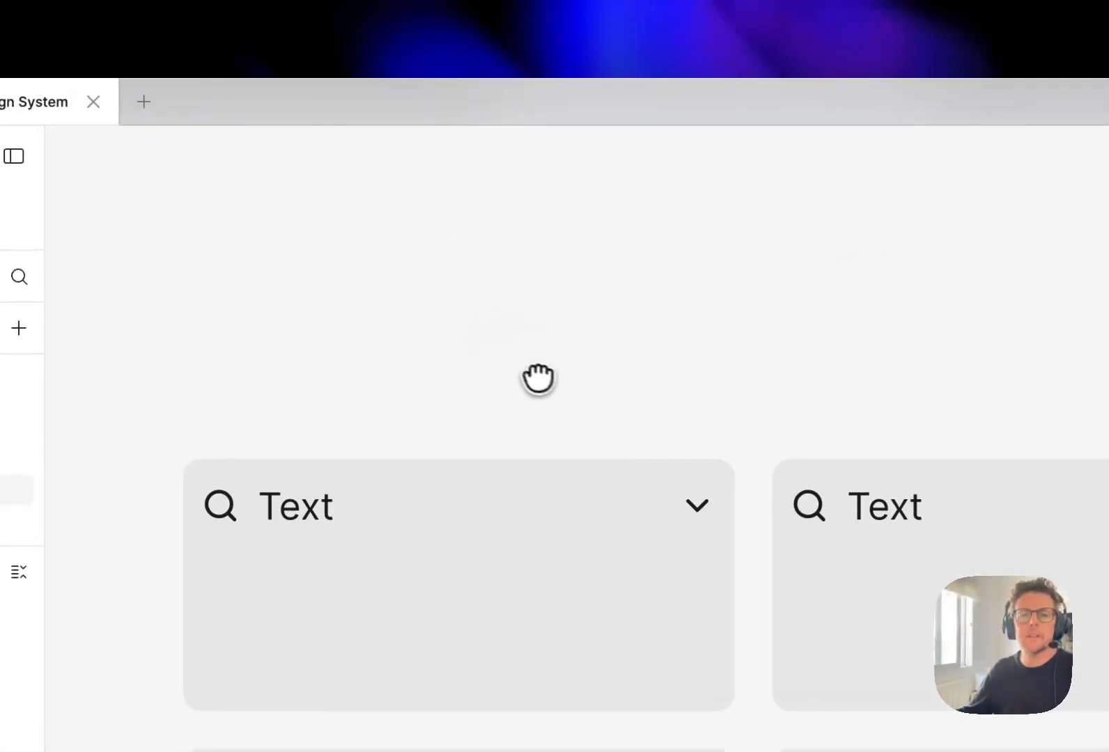
{"action": "scroll", "coordinate": [545, 380], "scroll_direction": "down", "scroll_amount": 3}
{"action": "left_click_drag", "start_coordinate": [579, 330], "coordinate": [514, 338]}
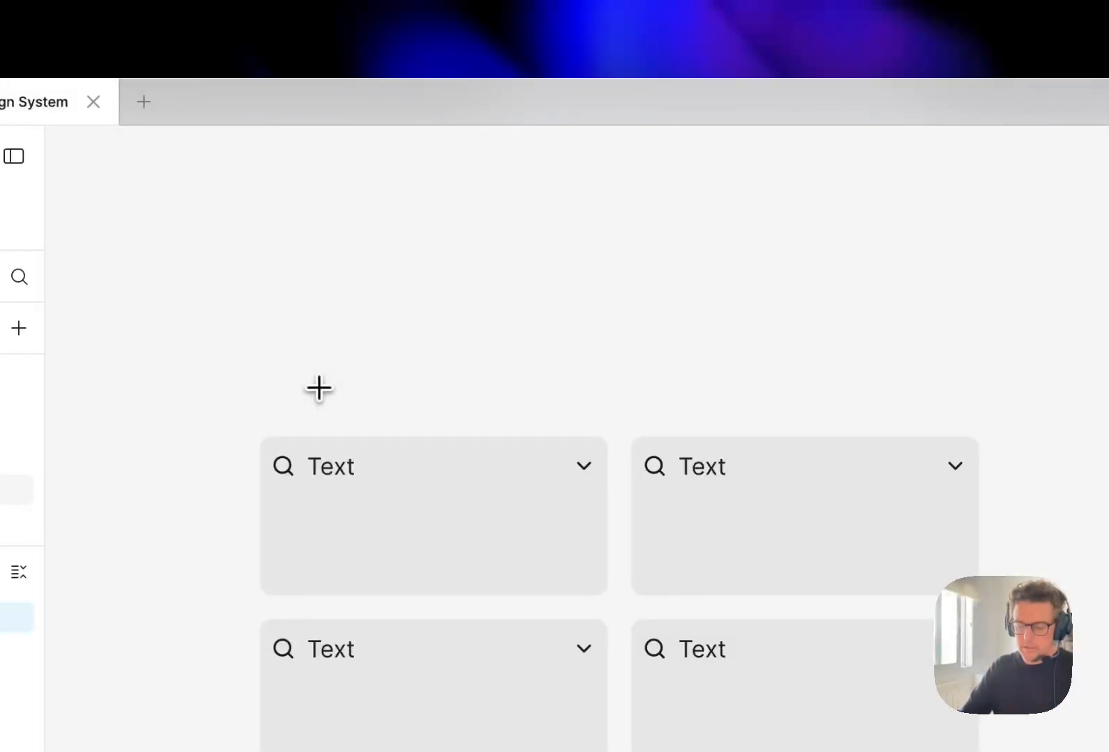
- Add a Home title above the card grid and wrap both in a vertical auto layout with the gap bound to spacer-m
{"action": "left_click_drag", "start_coordinate": [527, 297], "coordinate": [373, 408]}
{"action": "key", "text": "shift+a"}
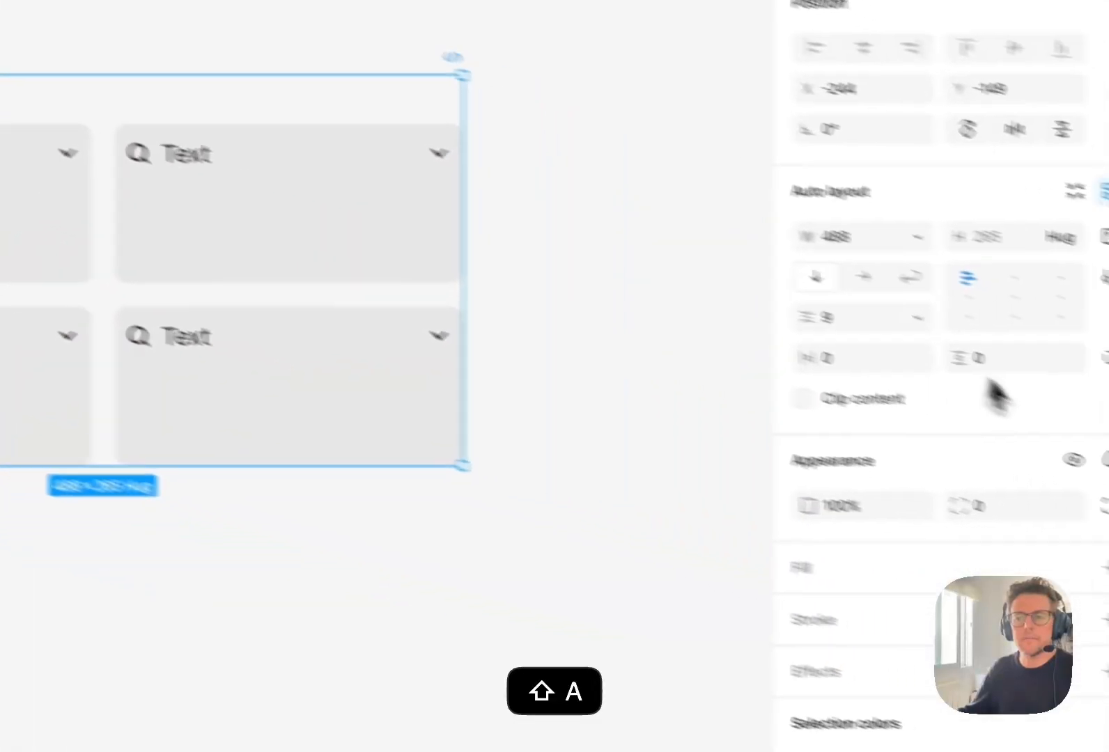
{"action": "left_click", "coordinate": [817, 285]}
{"action": "left_click", "coordinate": [802, 370]}
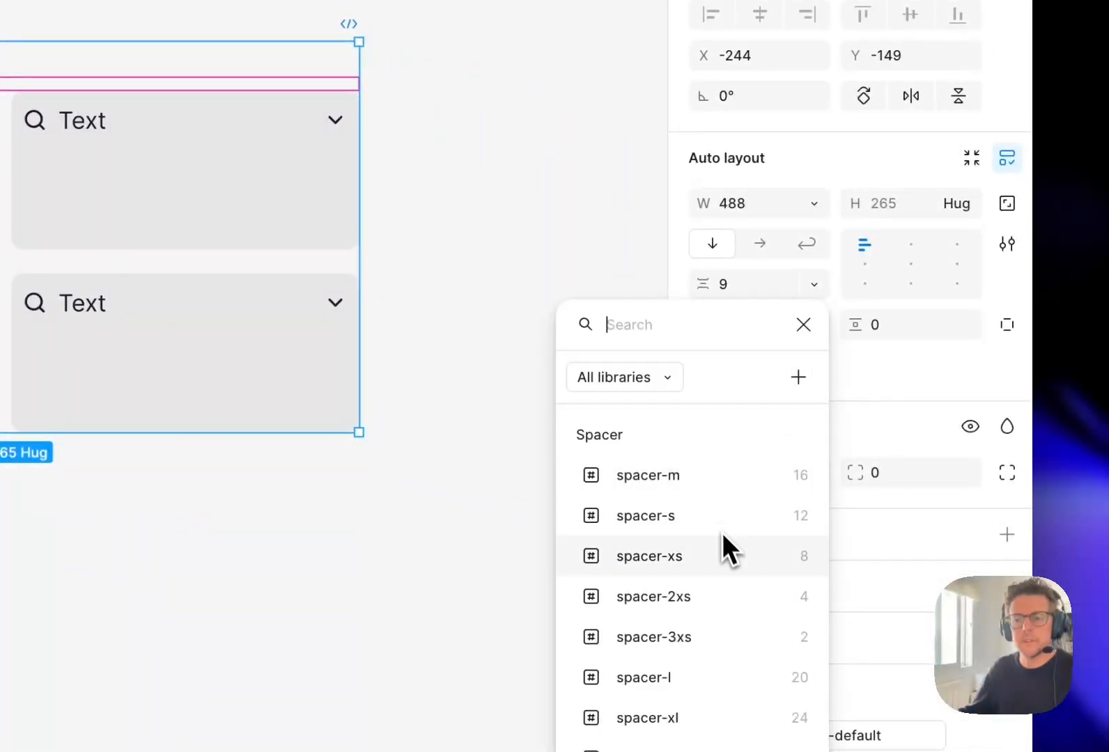
{"action": "left_click", "coordinate": [729, 477]}
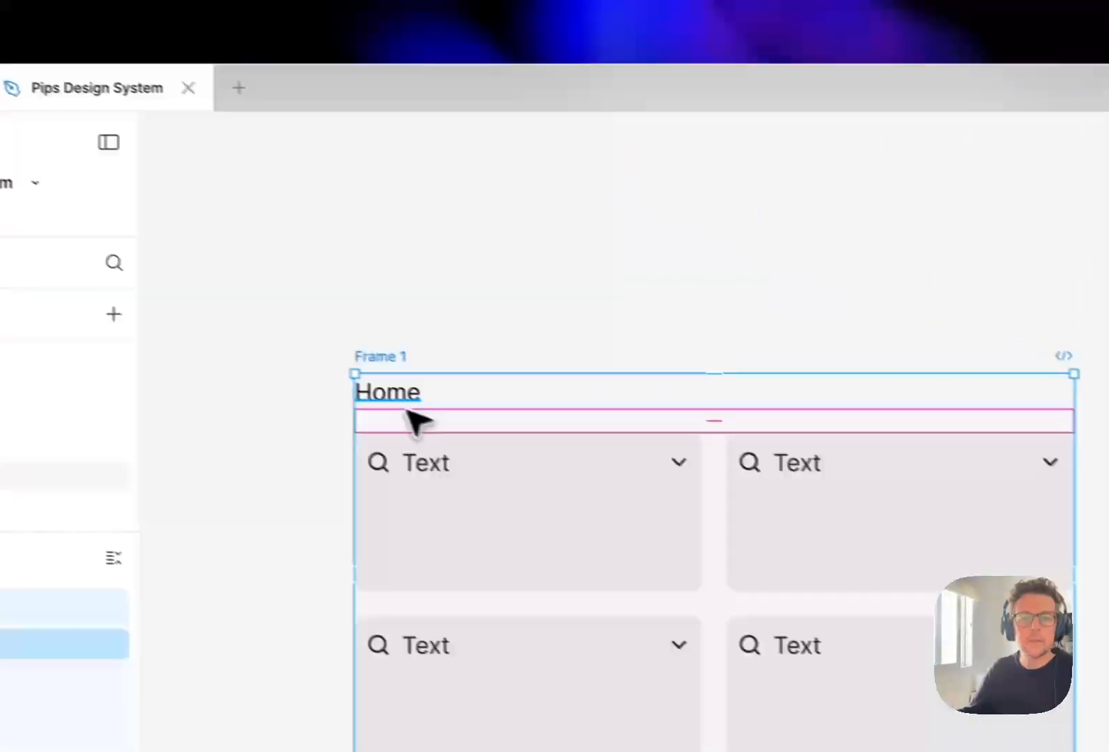
- Check the text styles available for the Home title above the grid
{"action": "left_click", "coordinate": [87, 275]}
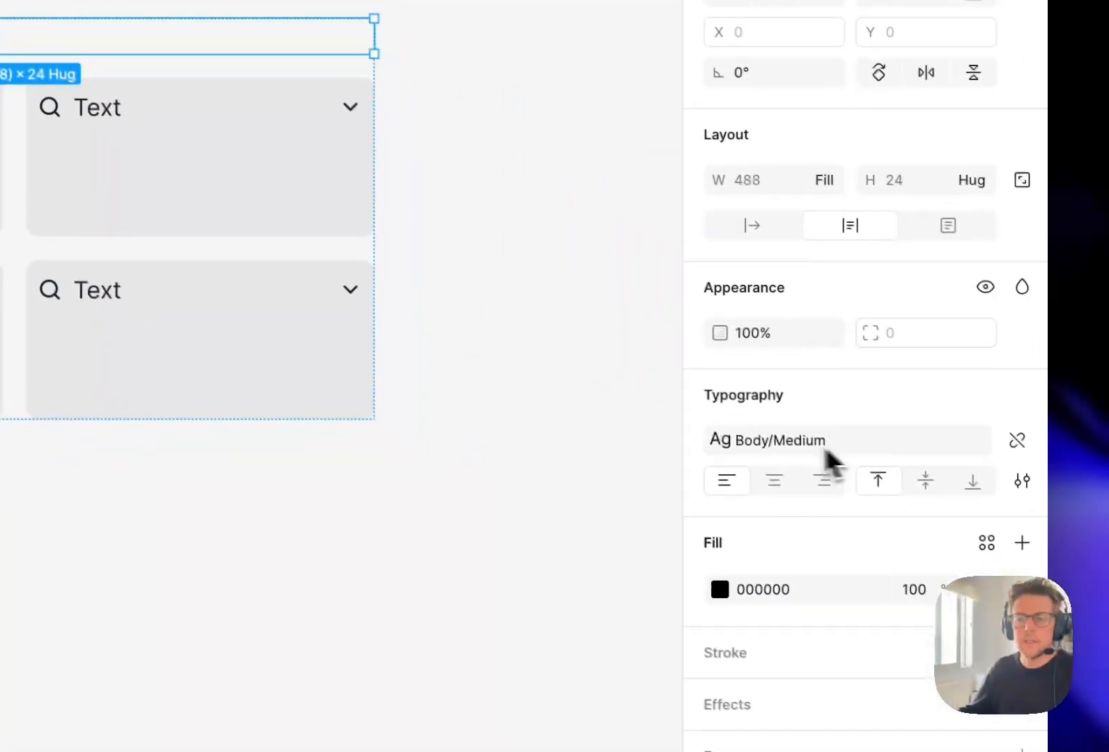
{"action": "left_click", "coordinate": [825, 446]}
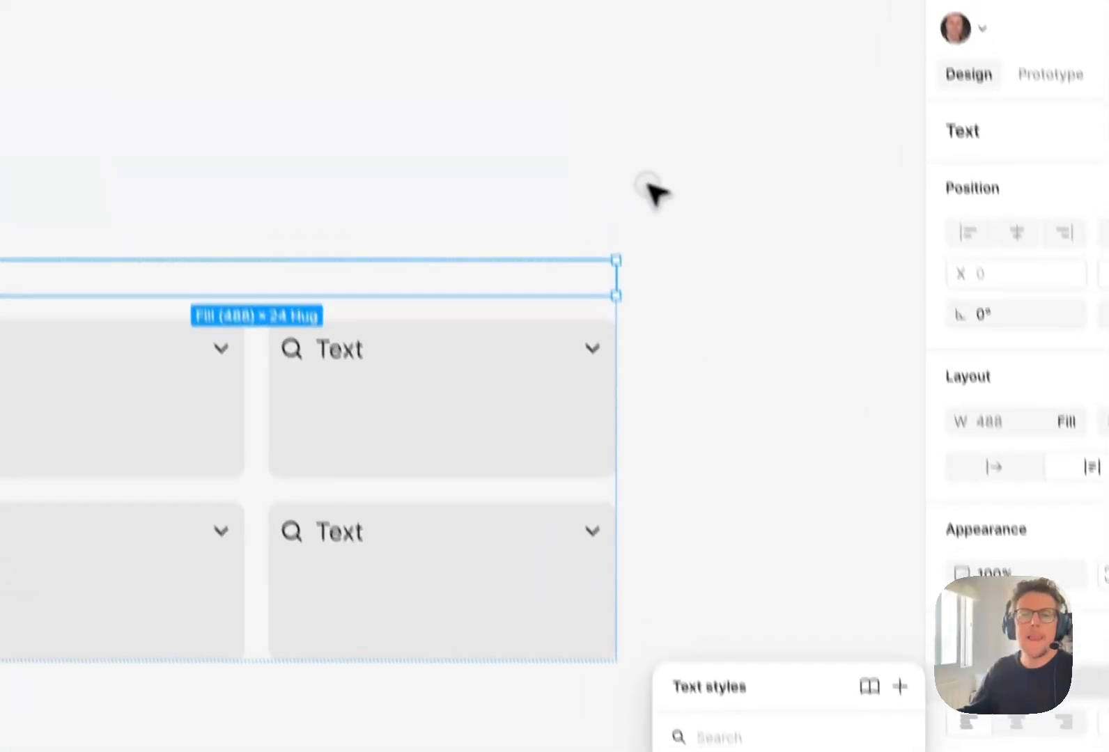
{"action": "left_click", "coordinate": [647, 185]}
{"action": "left_click_drag", "start_coordinate": [627, 199], "coordinate": [565, 225]}
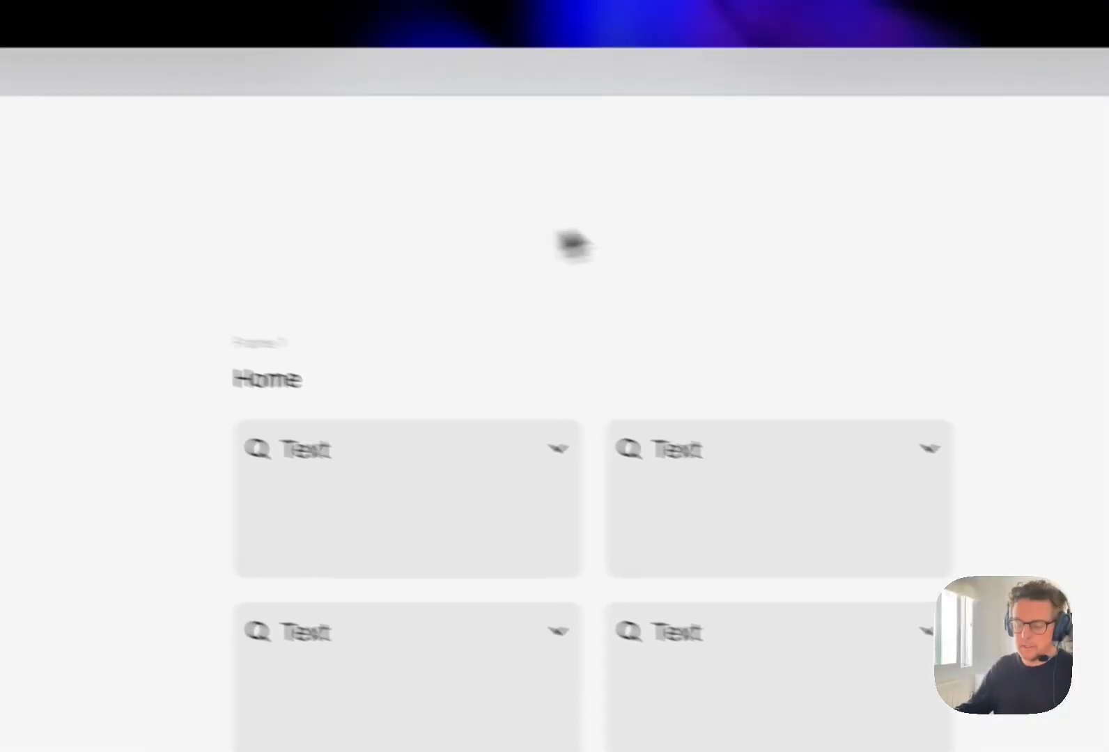
{"action": "key", "text": "super+0"}
{"action": "left_click_drag", "start_coordinate": [684, 315], "coordinate": [609, 311]}
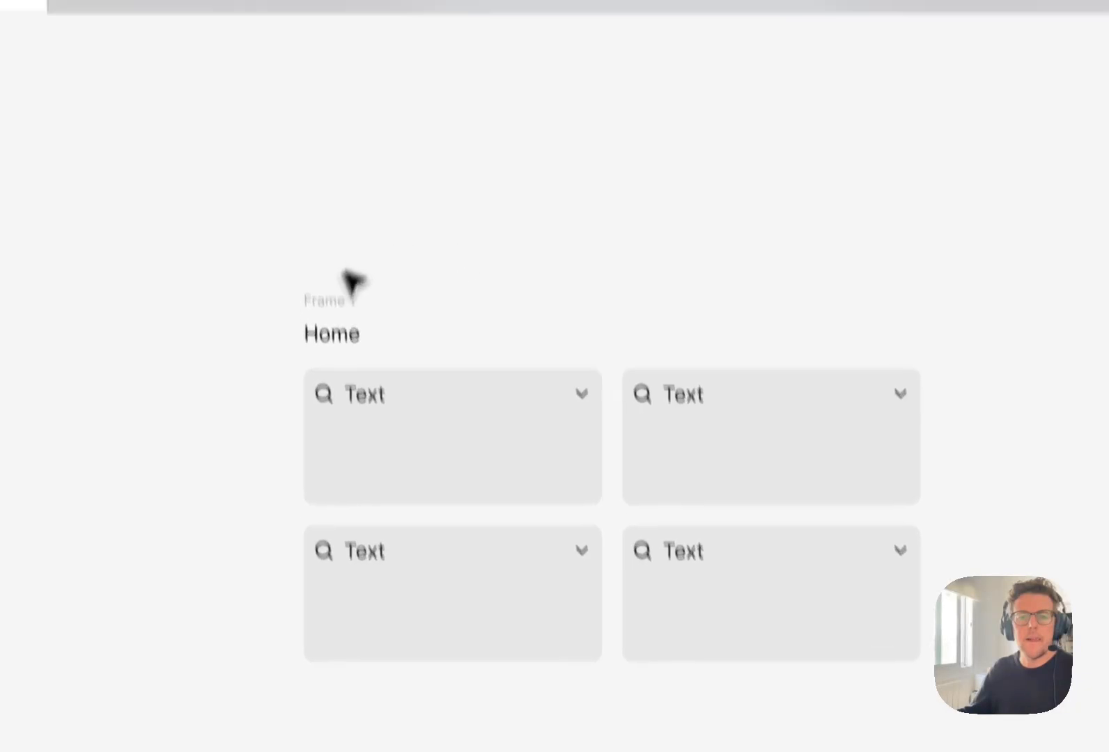
- Turn the frame holding the title and grid into a component and rename it Page/Home
{"action": "left_click", "coordinate": [324, 261]}
{"action": "left_click", "coordinate": [957, 256]}
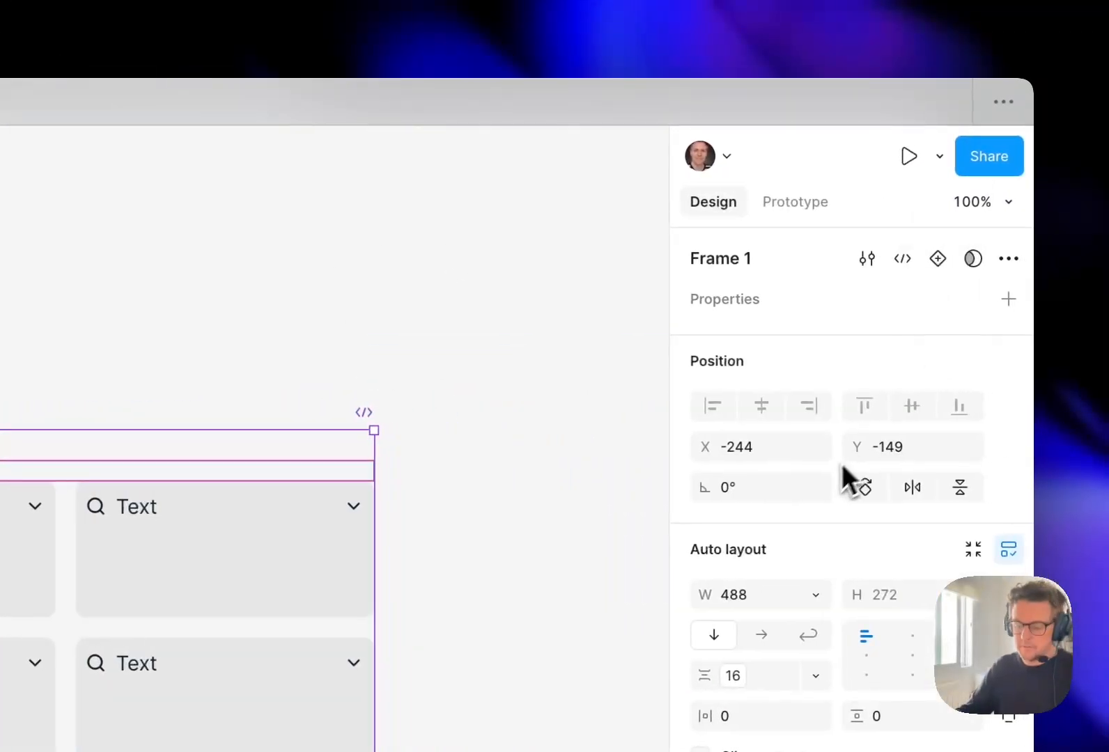
{"action": "key", "text": "super+r"}
{"action": "key", "text": "shift+slash"}
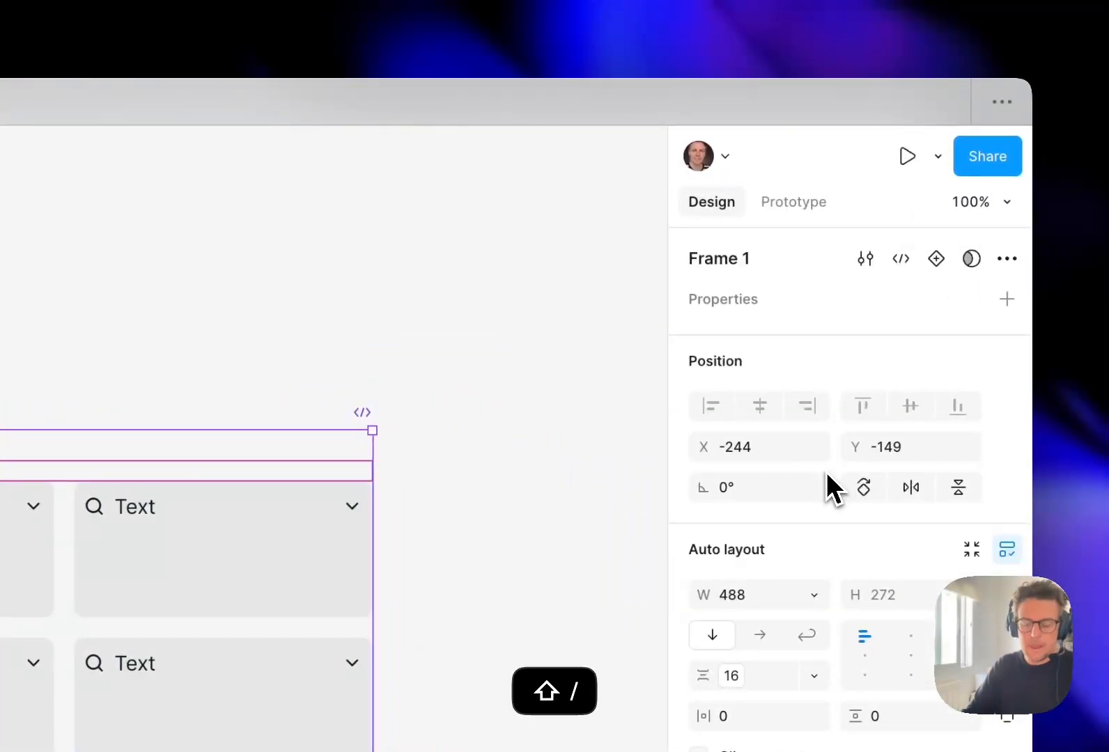
{"action": "key", "text": "super+Left"}
{"action": "key", "text": "shift+alt+Right"}
{"action": "type", "text": "View/"}
{"action": "key", "text": "super+Right"}
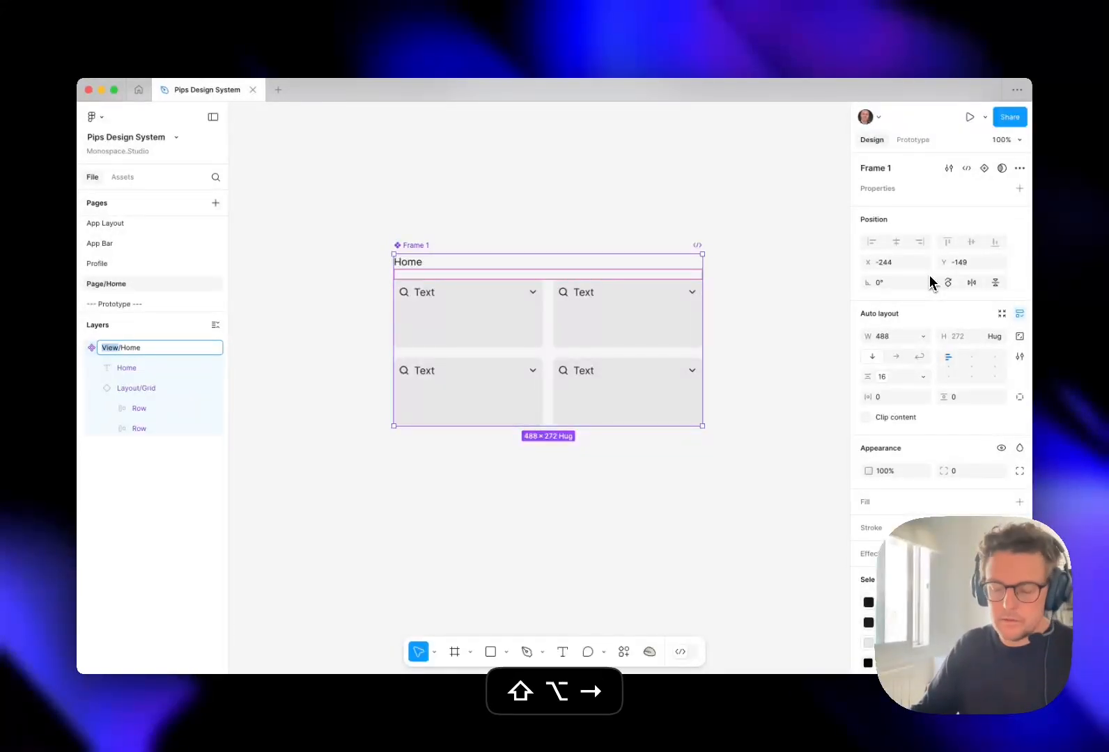
{"action": "key", "text": "Return"}
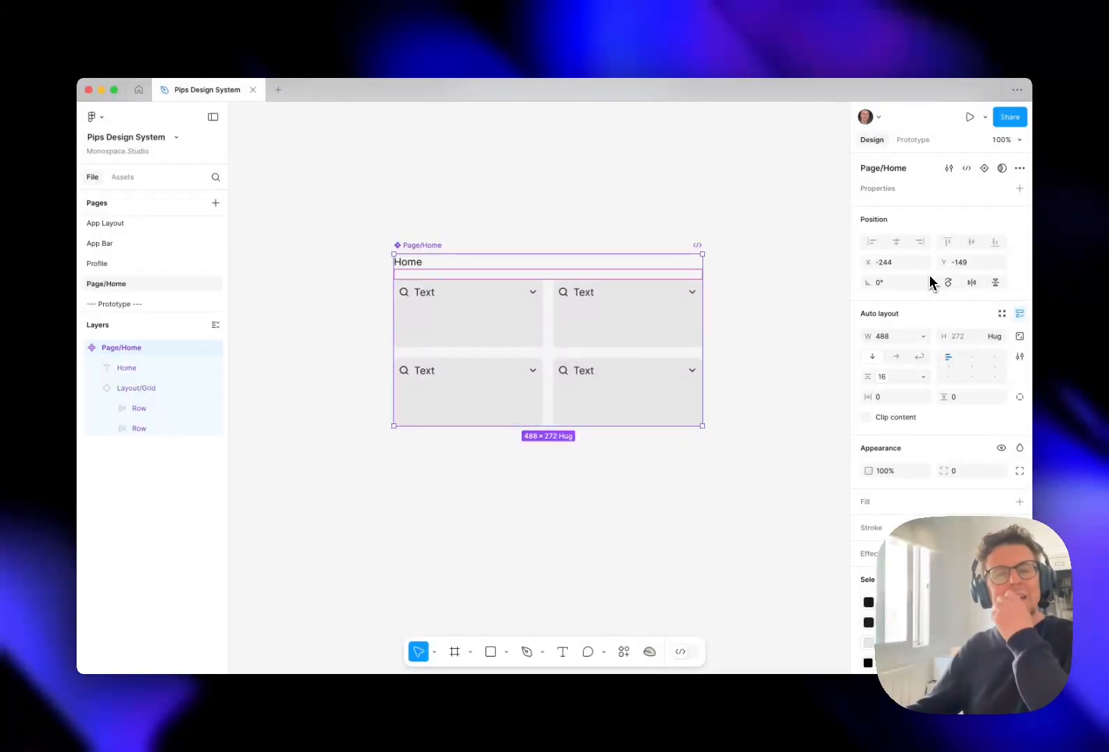
{"action": "left_click", "coordinate": [488, 250]}
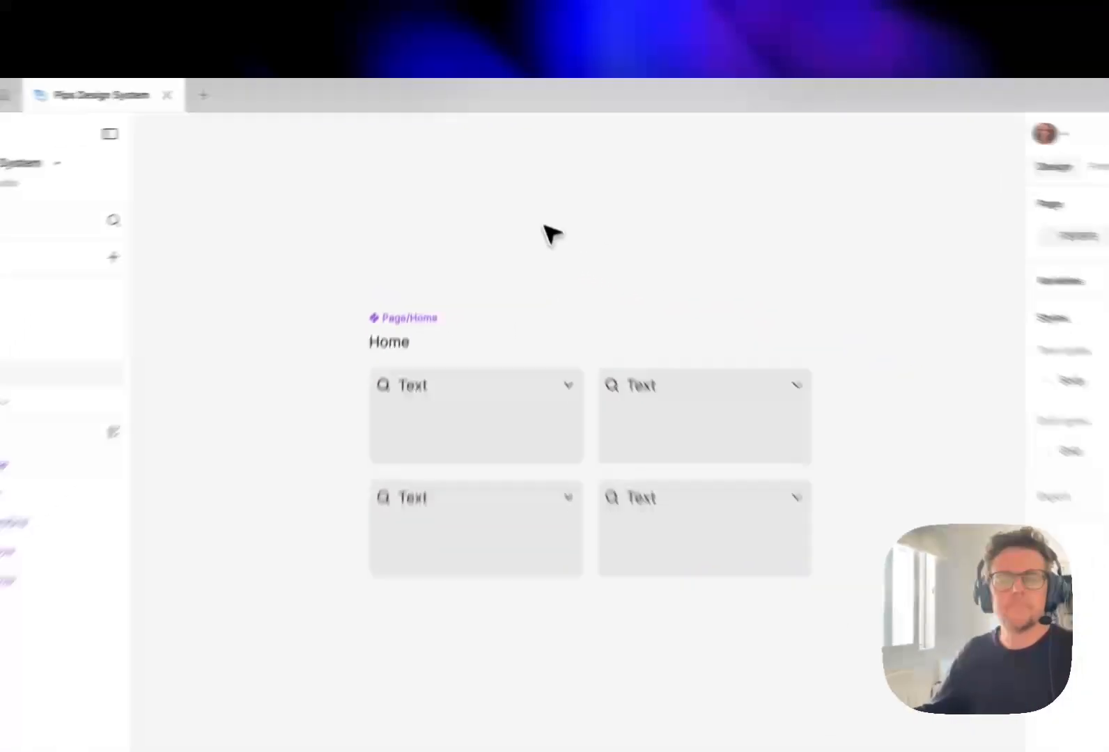
- Open the Prototype page and expand the <AppLayout> instance of the Home screen in the layer list
{"action": "left_click", "coordinate": [479, 505]}
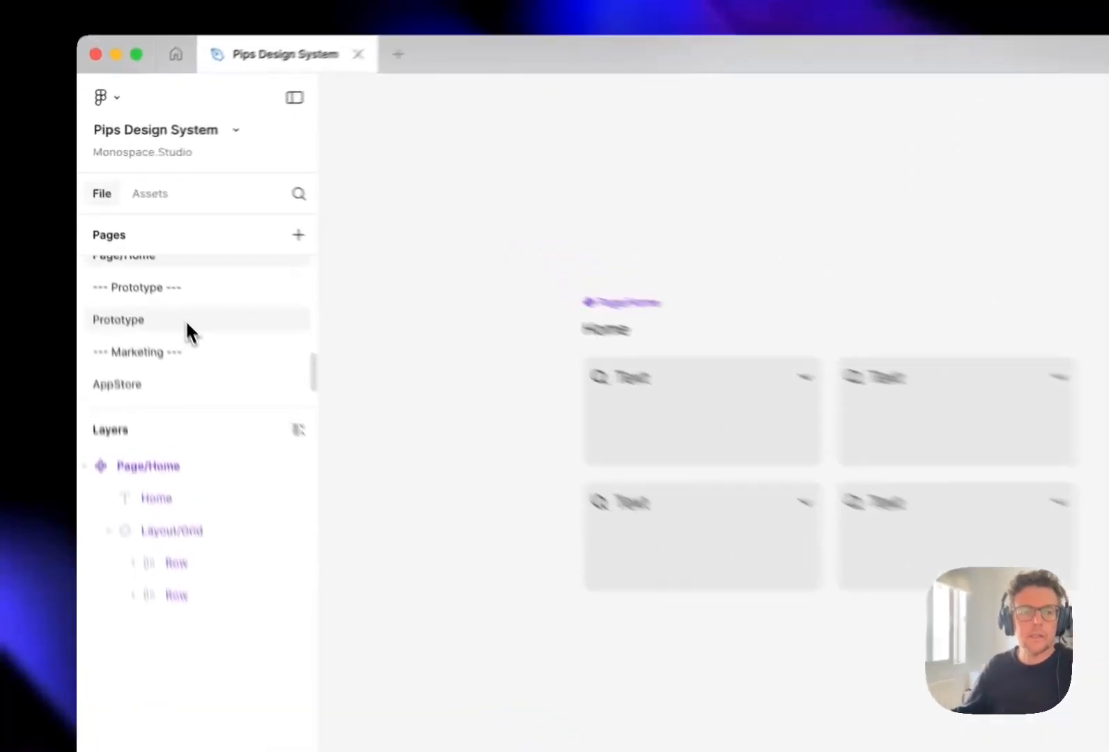
{"action": "left_click", "coordinate": [145, 264]}
{"action": "left_click", "coordinate": [425, 309]}
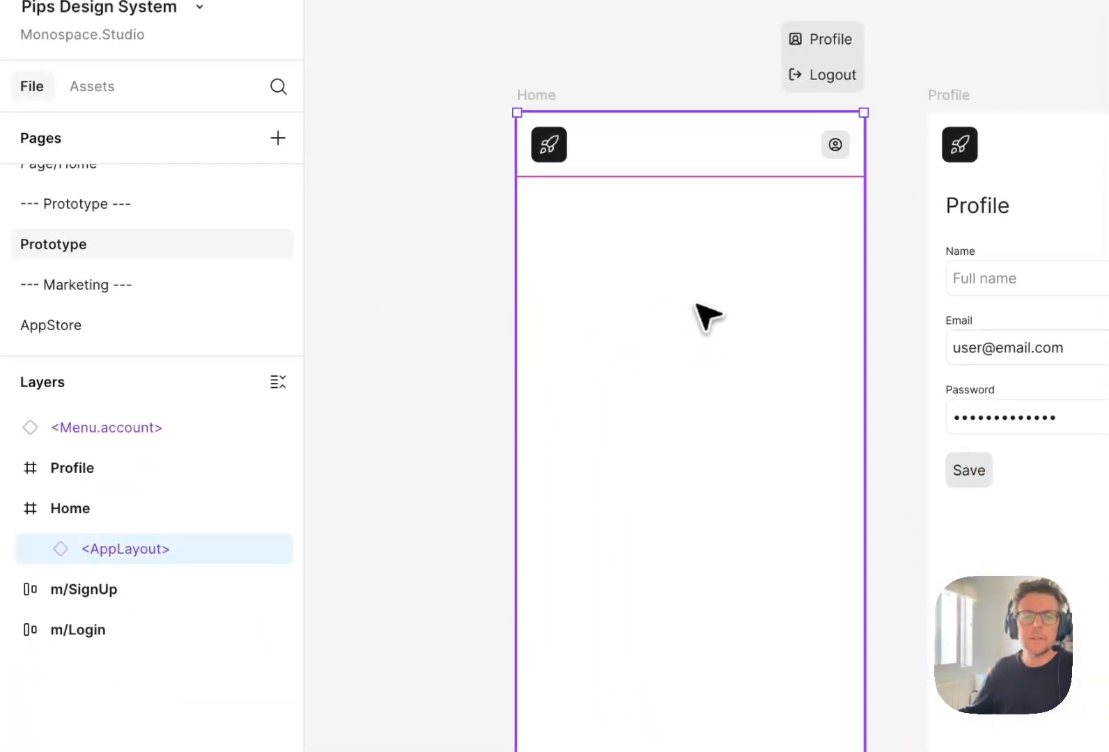
{"action": "left_click", "coordinate": [40, 549]}
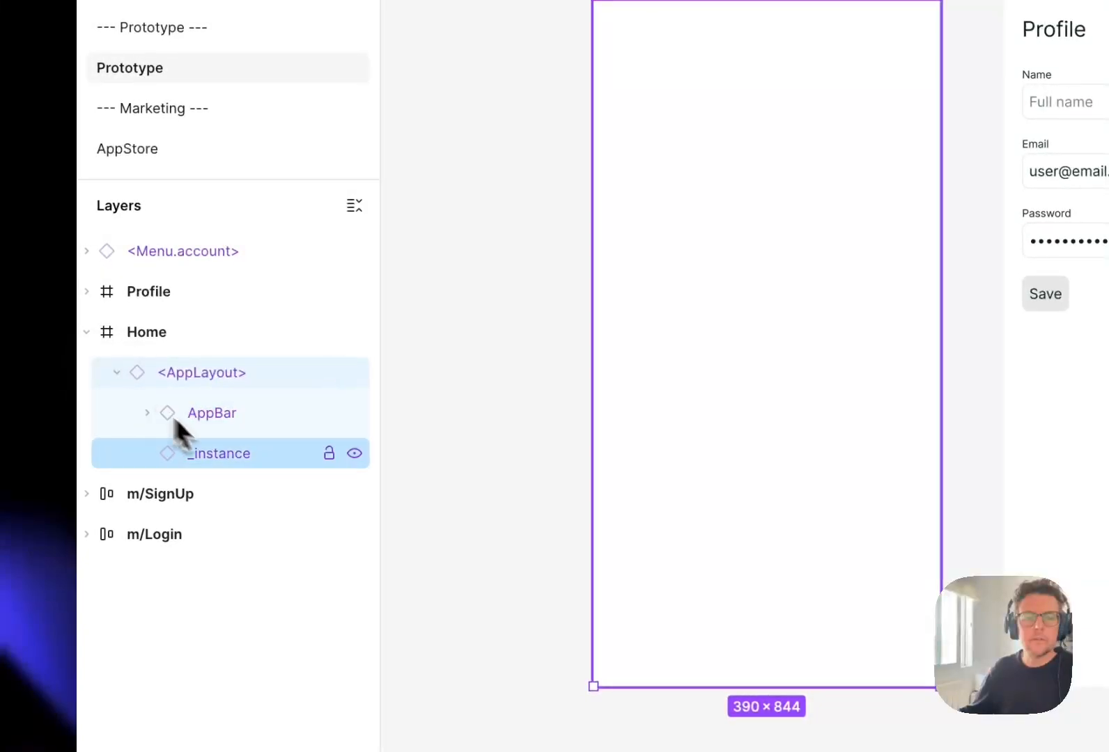
- Swap the _instance placeholder inside the Home screen's <AppLayout> for the Page/Home component
{"action": "left_click", "coordinate": [254, 457]}
{"action": "left_click", "coordinate": [822, 245]}
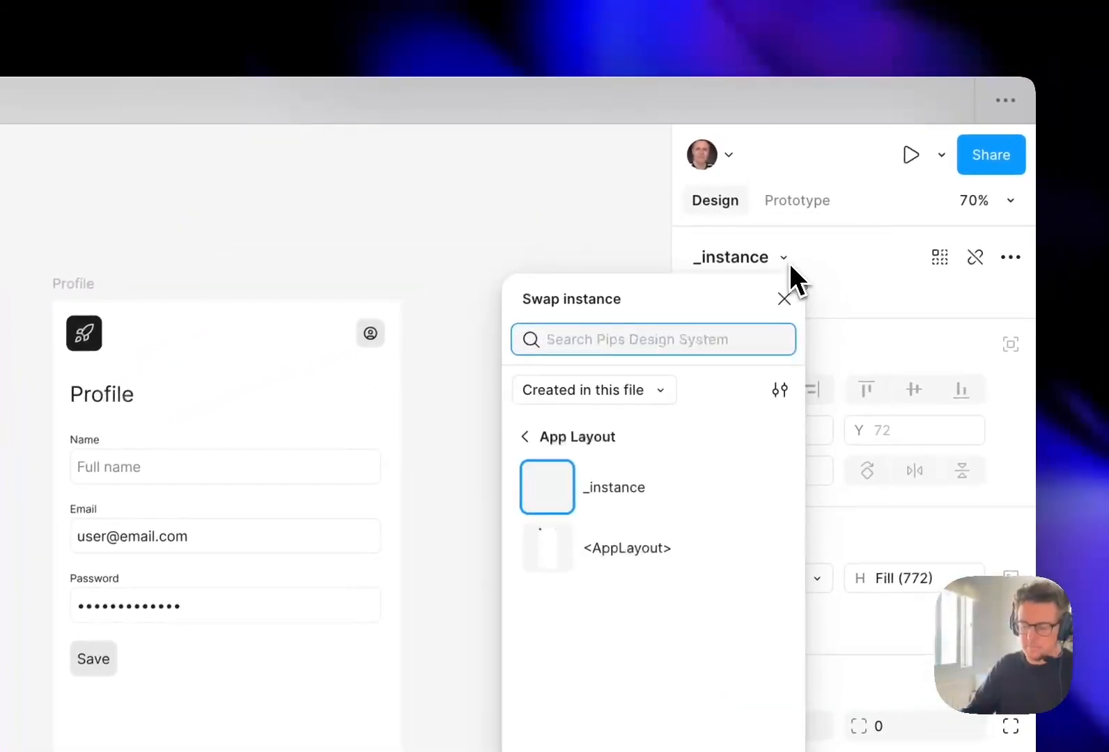
{"action": "type", "text": "page ho"}
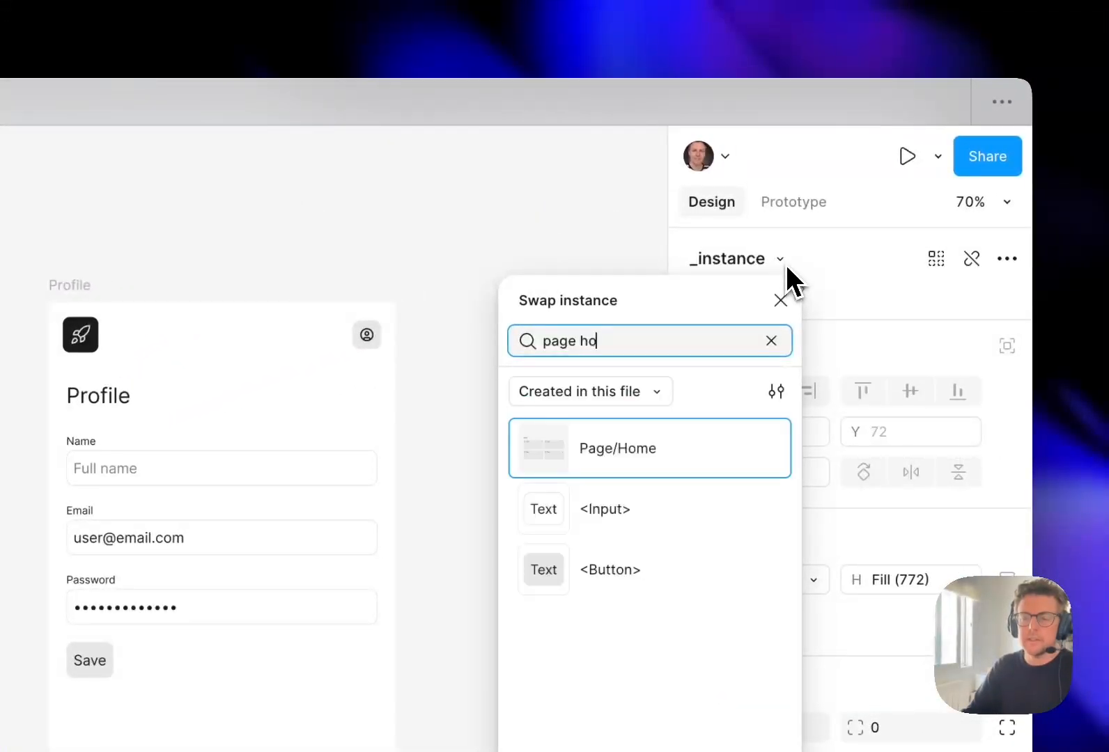
{"action": "key", "text": "Return"}
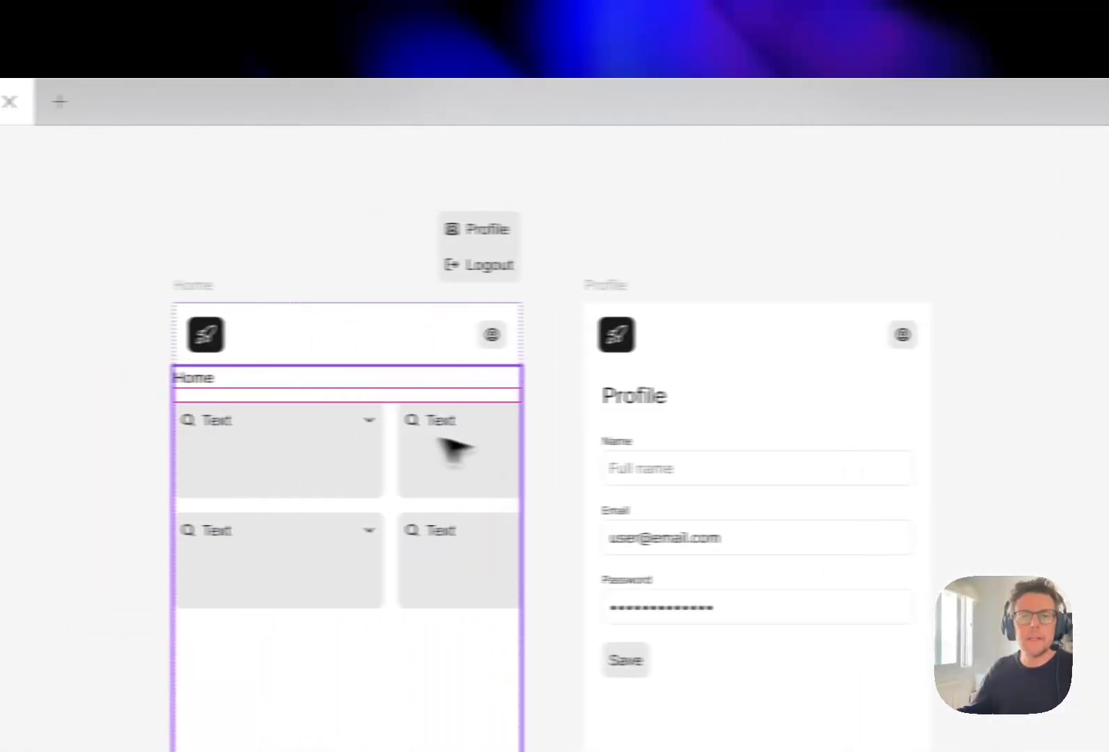
- Bind the vertical and horizontal padding of the Page/Home instance to the spacer-m variable
{"action": "left_click", "coordinate": [390, 452]}
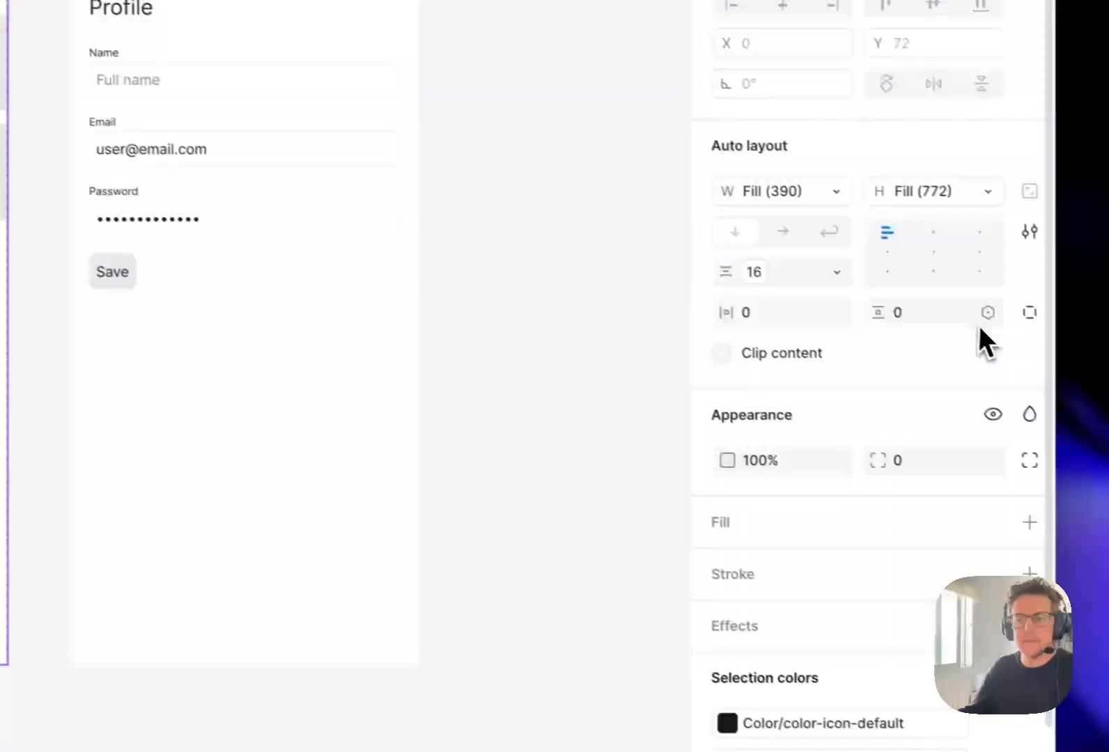
{"action": "left_click", "coordinate": [968, 303]}
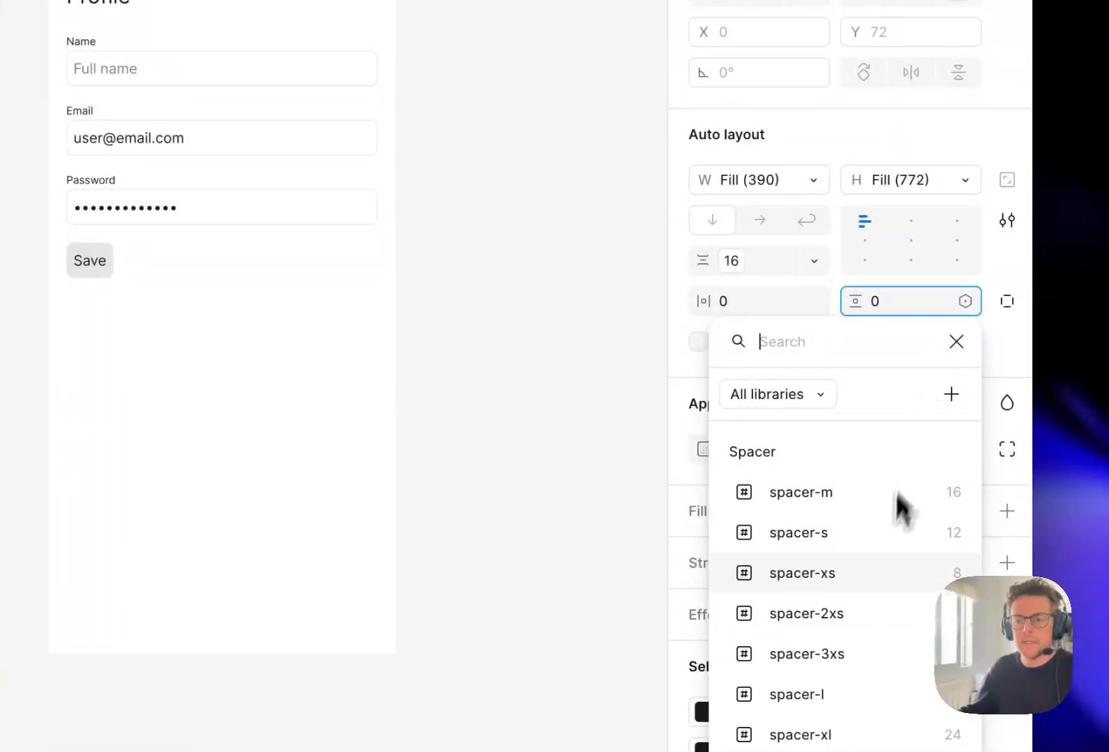
{"action": "left_click", "coordinate": [871, 492]}
{"action": "left_click", "coordinate": [814, 301]}
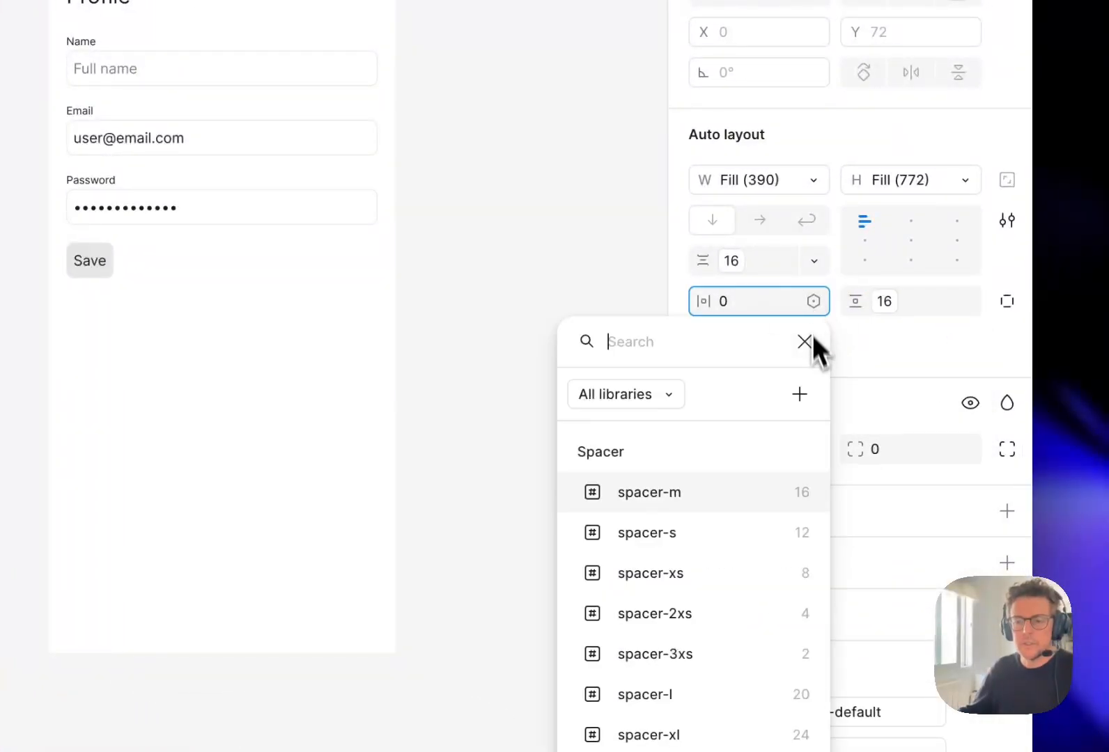
{"action": "left_click", "coordinate": [751, 480]}
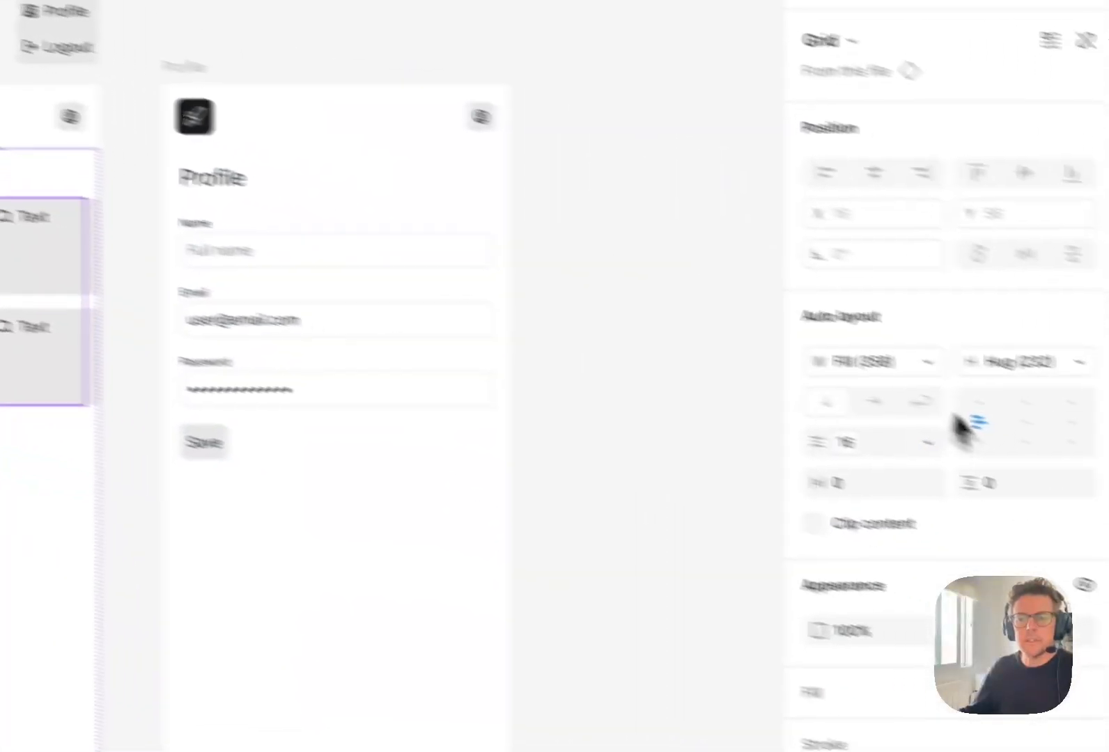
- Set the width of both card Rows in the Home screen's grid to fill the container
{"action": "left_click", "coordinate": [829, 333]}
{"action": "left_click", "coordinate": [819, 267]}
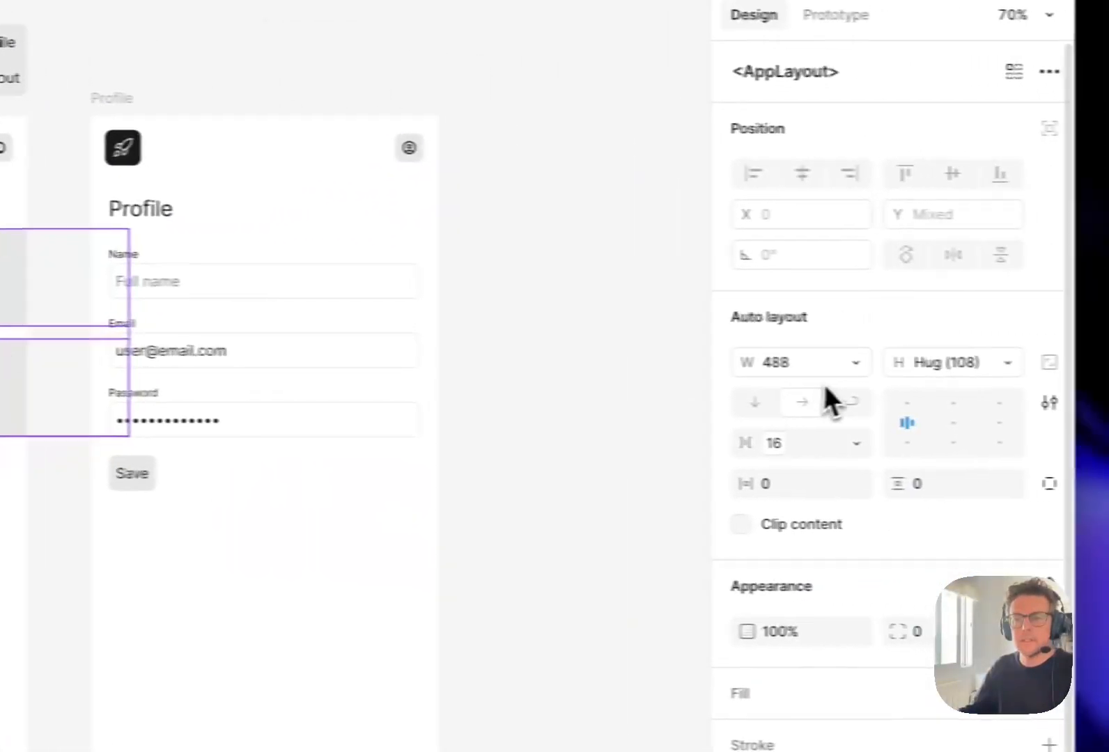
{"action": "left_click", "coordinate": [821, 369]}
{"action": "left_click", "coordinate": [807, 422]}
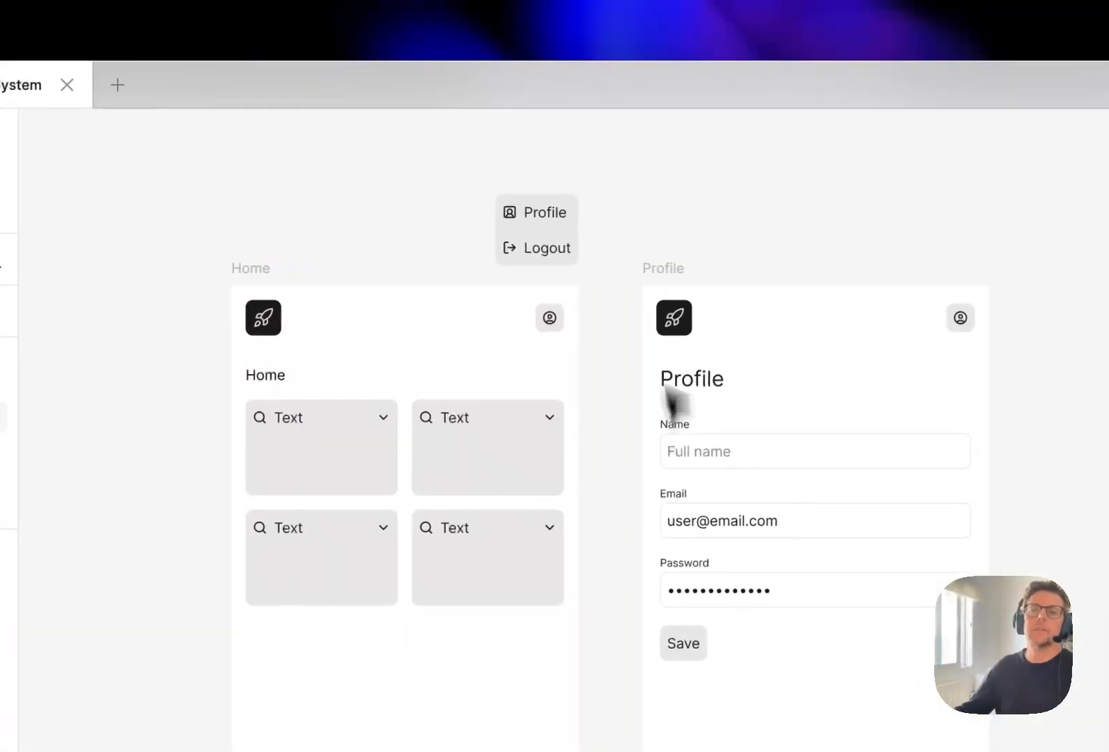
{"action": "left_click_drag", "start_coordinate": [898, 109], "coordinate": [837, 128]}
{"action": "mouse_move", "coordinate": [691, 213]}
{"action": "left_mouse_down"}
{"action": "mouse_move", "coordinate": [679, 213]}
{"action": "mouse_move", "coordinate": [711, 205]}
{"action": "mouse_move", "coordinate": [677, 208]}
{"action": "left_mouse_up"}
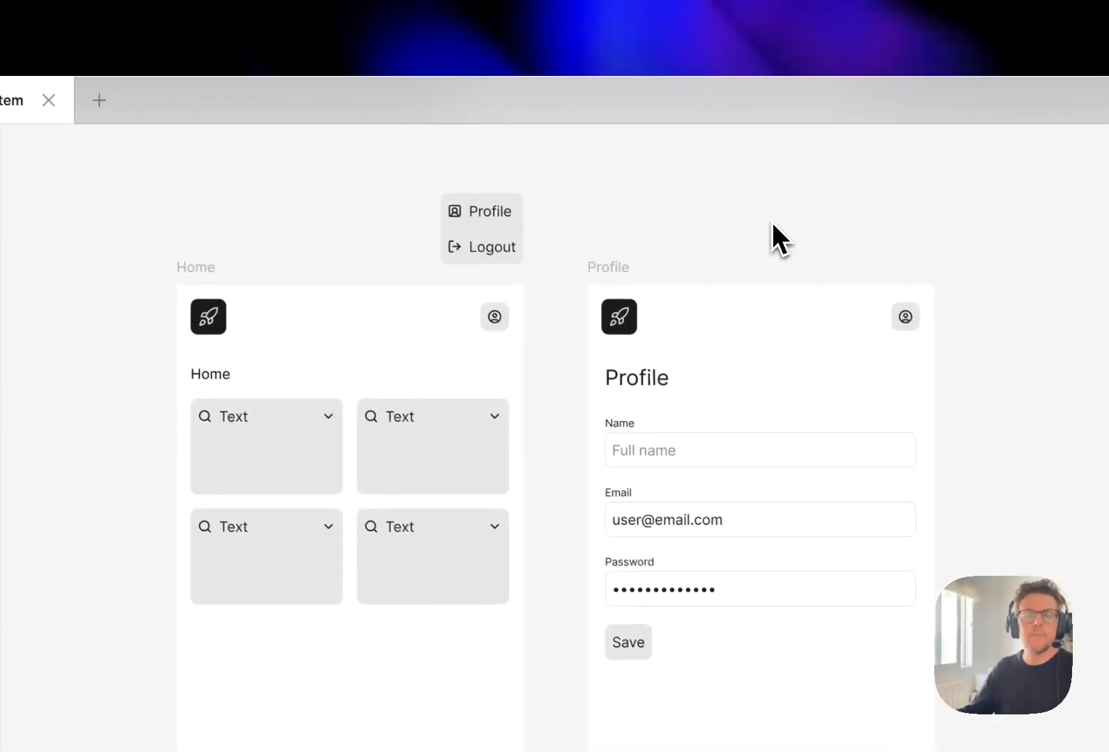
{"action": "left_click", "coordinate": [455, 406]}
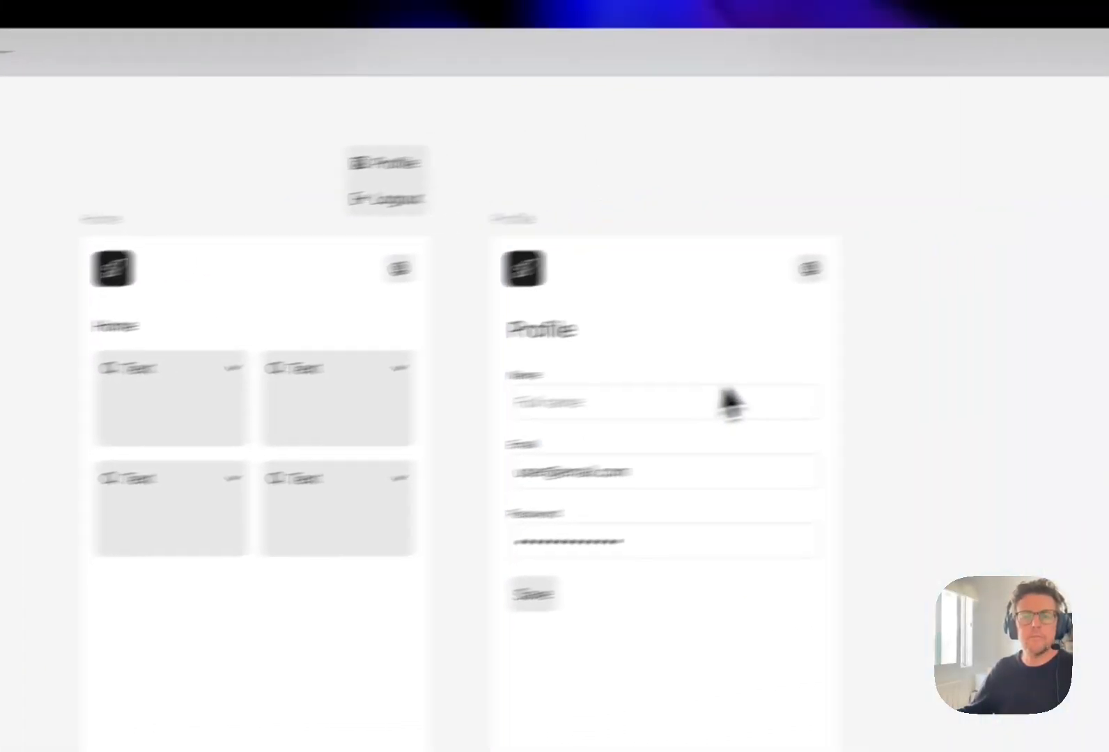
{"action": "left_click_drag", "start_coordinate": [756, 383], "coordinate": [743, 379]}
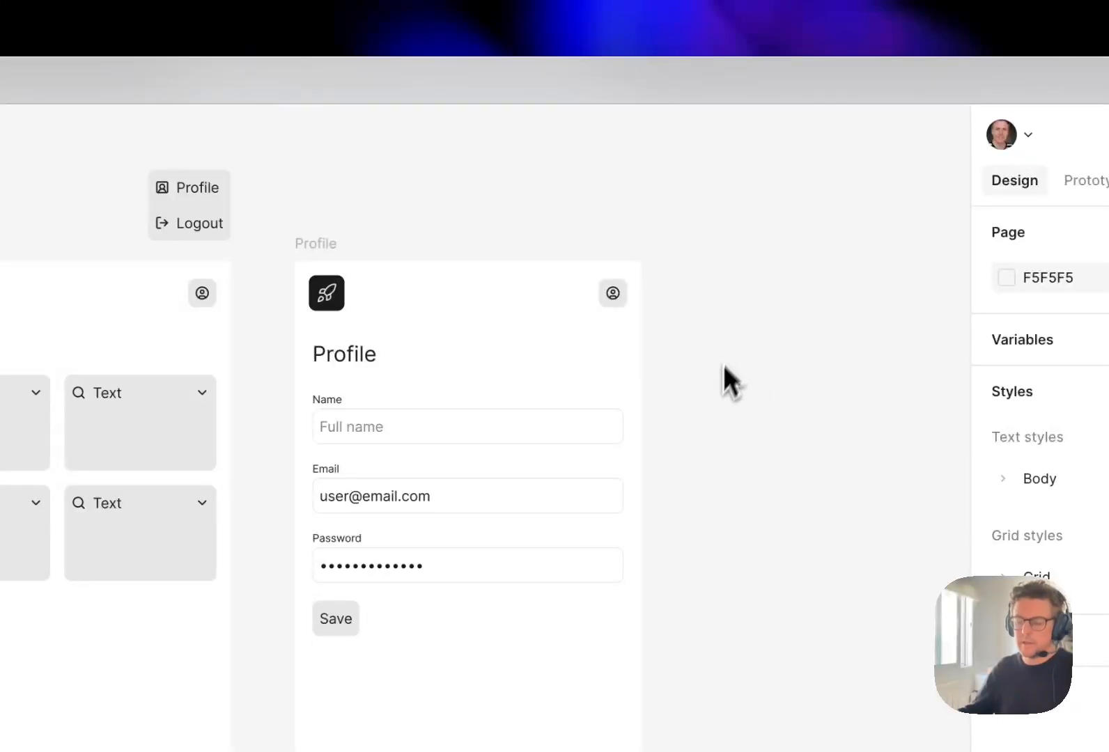